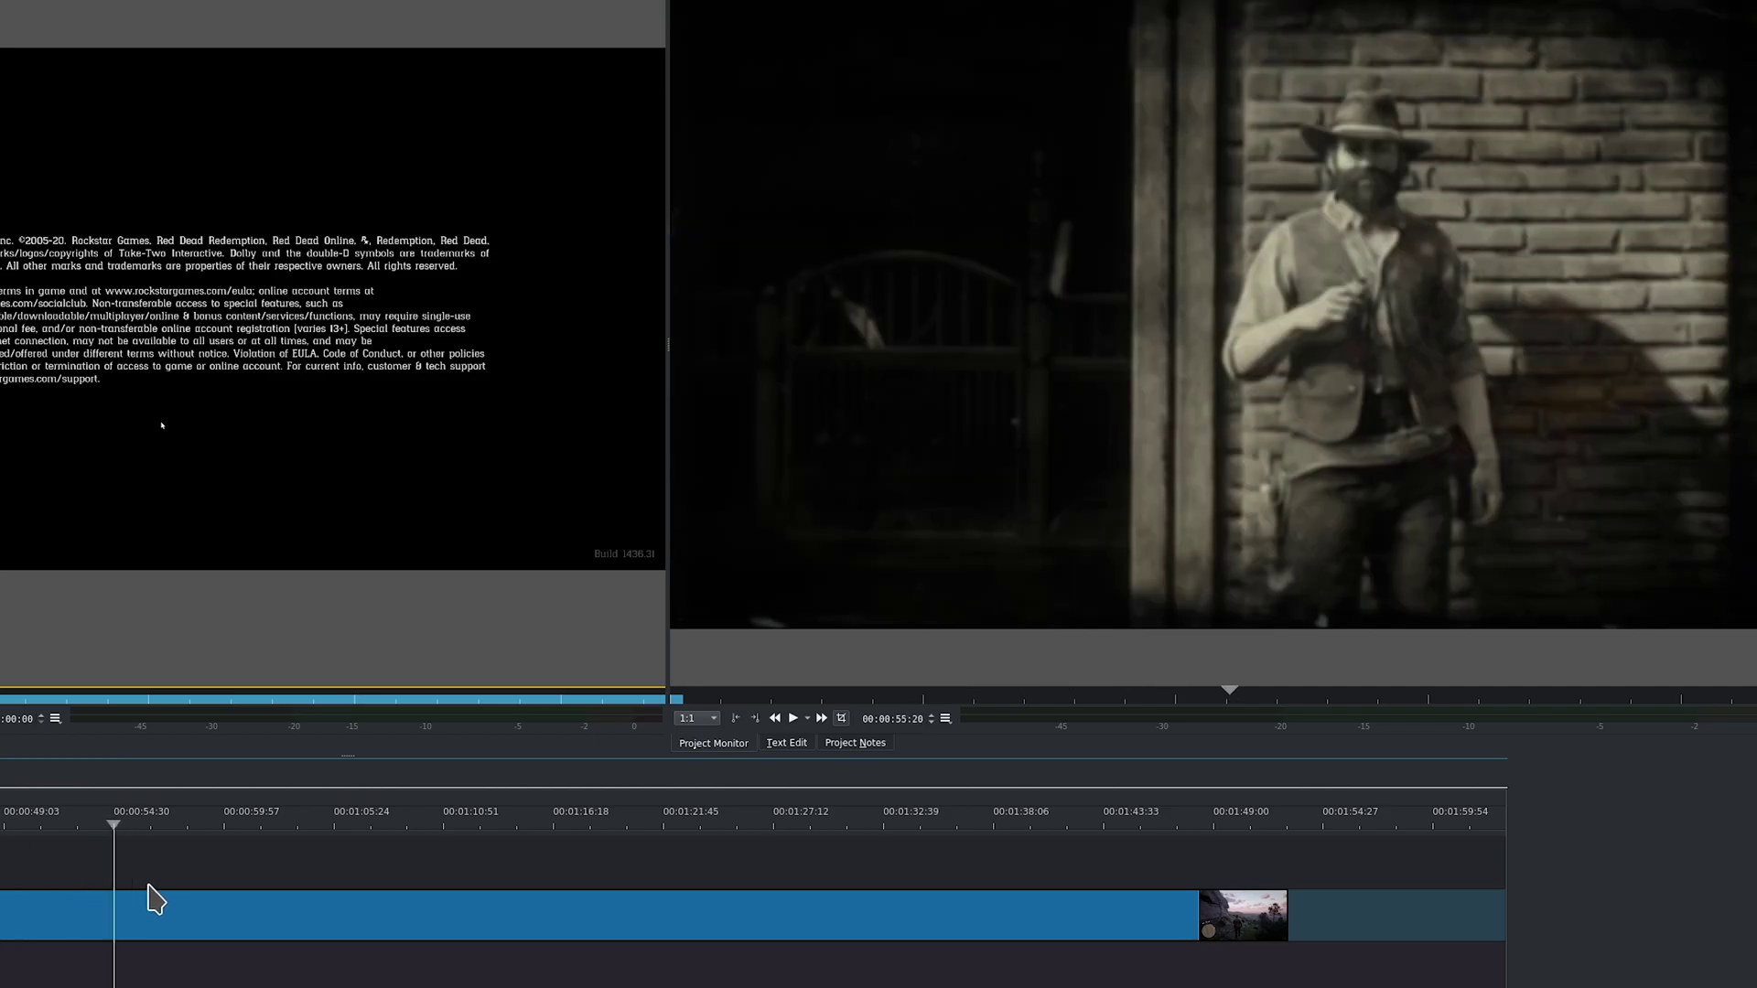
Scrub the playhead right to the outdoor scene at about 00:01:21:19
{"action": "left_click_drag", "start_coordinate": [17, 904], "coordinate": [884, 985]}
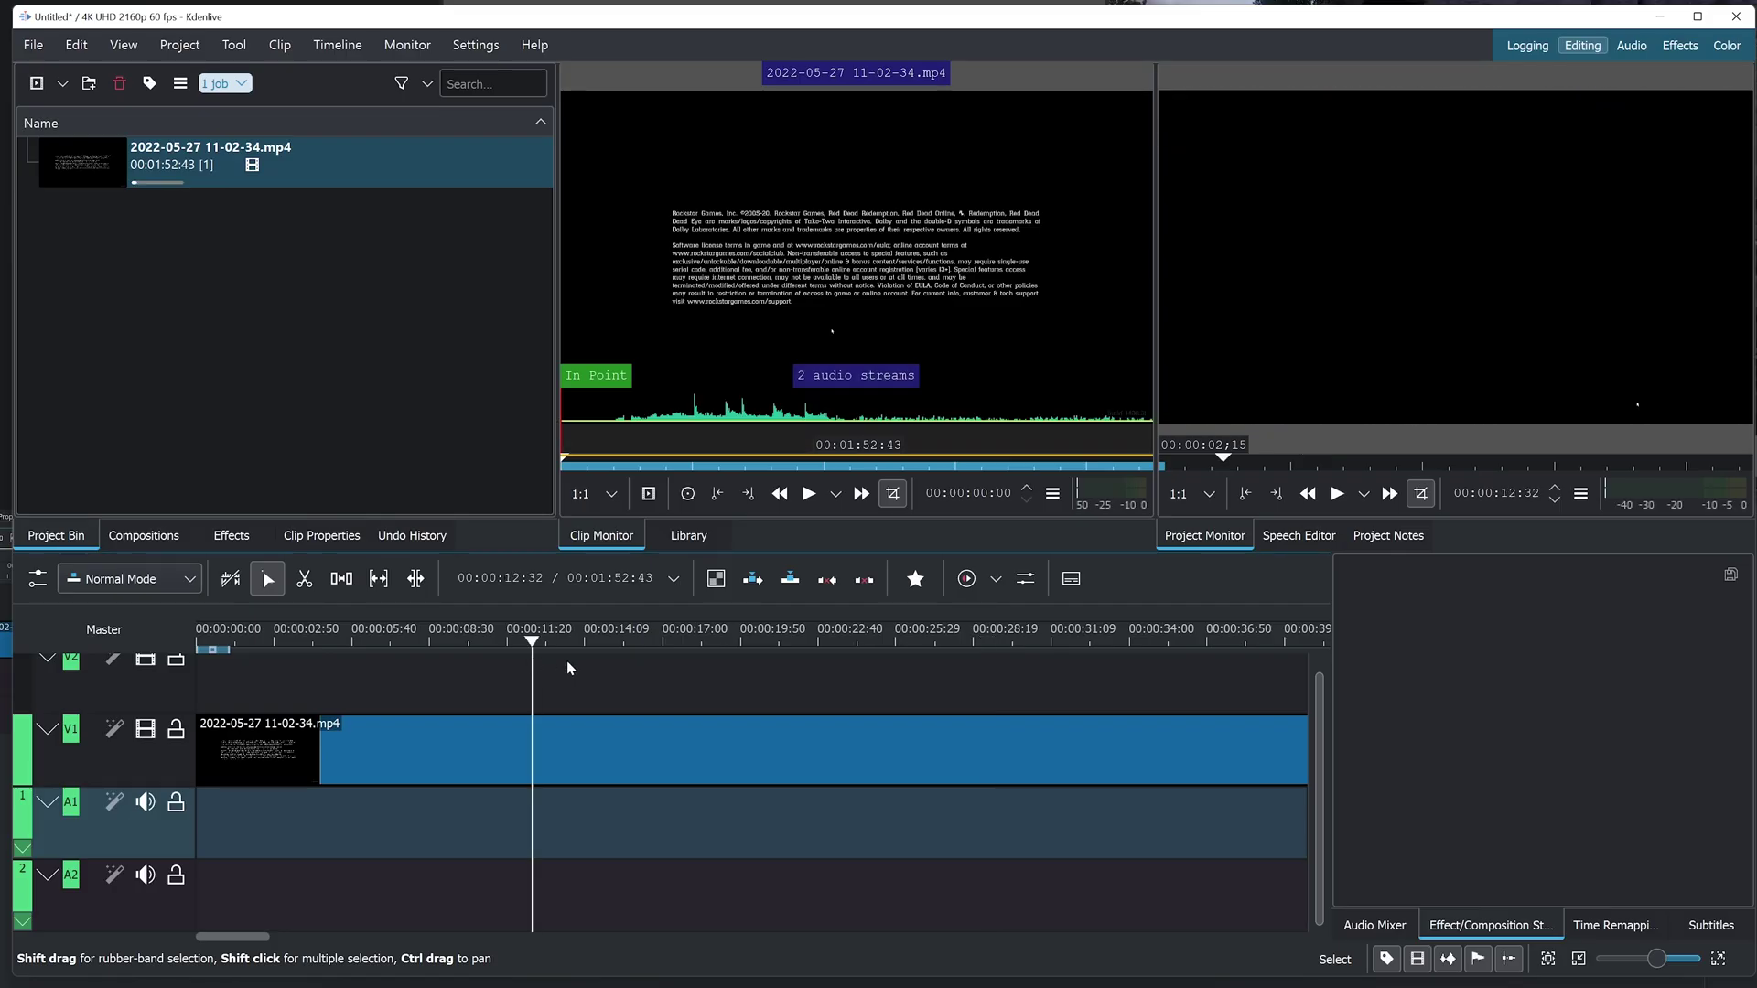
Move the playhead to about 00:00:34 and play on to the sepia gunslinger scene
{"action": "left_click_drag", "start_coordinate": [569, 660], "coordinate": [1171, 659]}
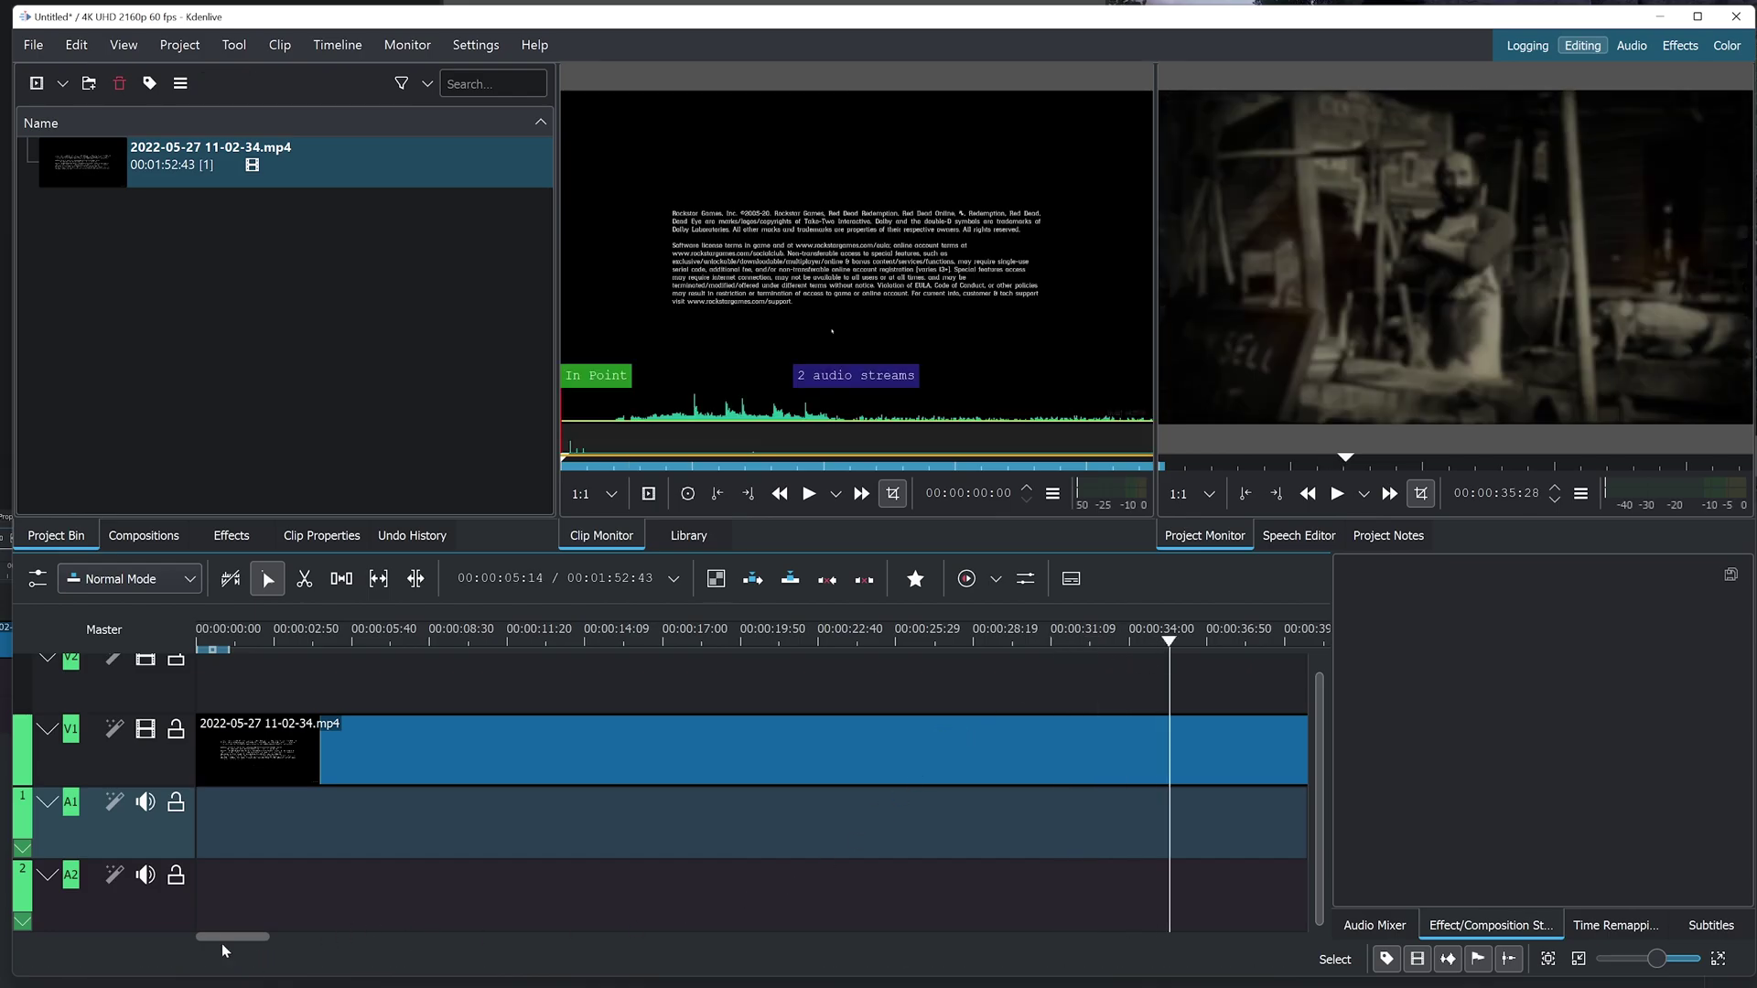
{"action": "left_click_drag", "start_coordinate": [236, 935], "coordinate": [300, 936]}
{"action": "key", "text": "space"}
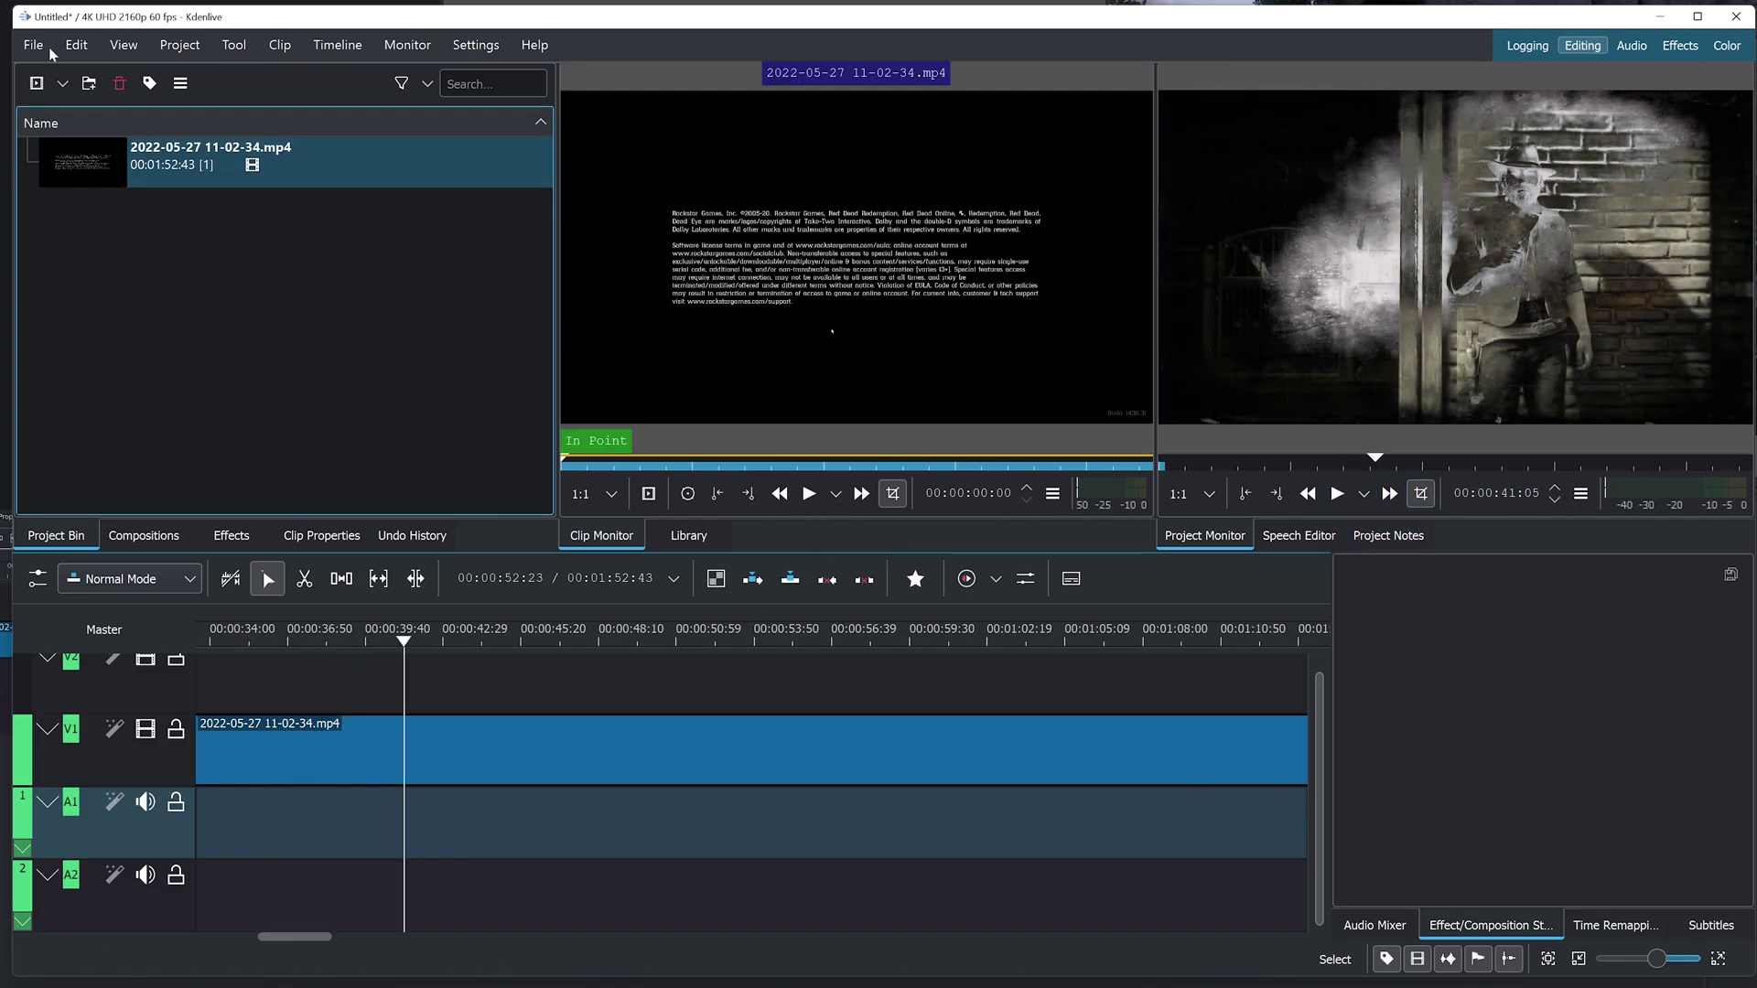
Stop playback and change the Playback audio driver from Wasapi to Automatic in Kdenlive's settings
{"action": "key", "text": "space"}
{"action": "left_click", "coordinate": [76, 46]}
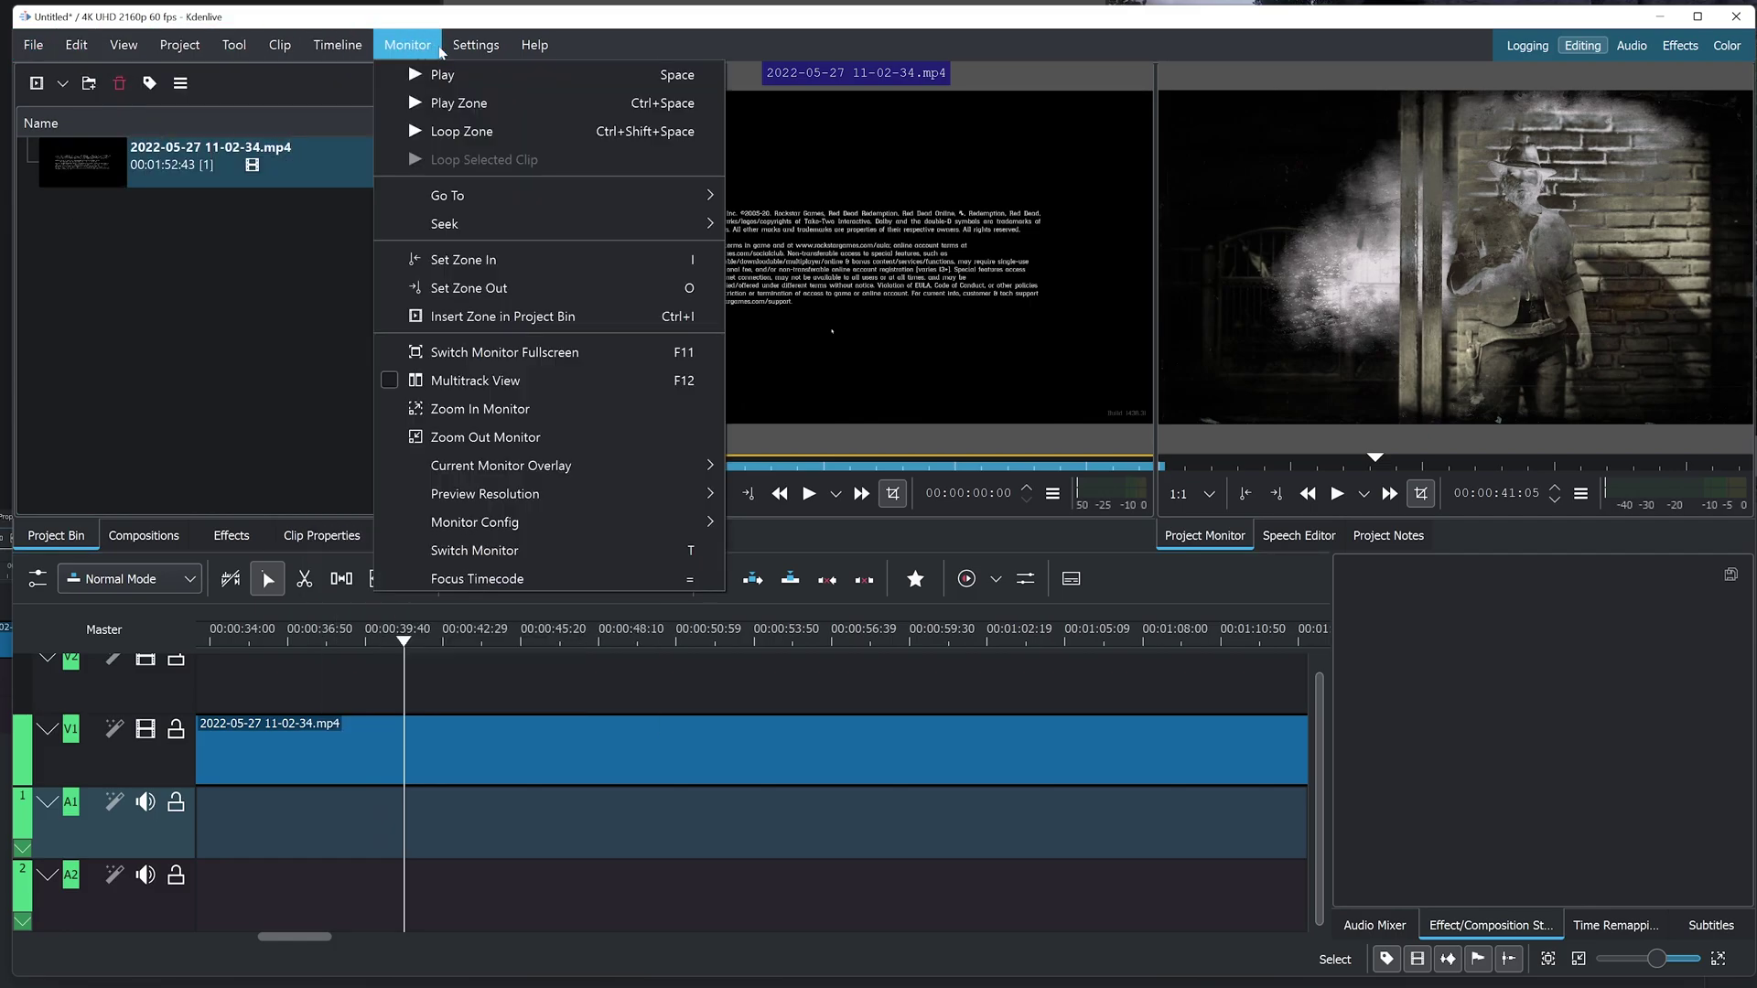
{"action": "mouse_move", "coordinate": [475, 45]}
{"action": "left_click", "coordinate": [576, 457]}
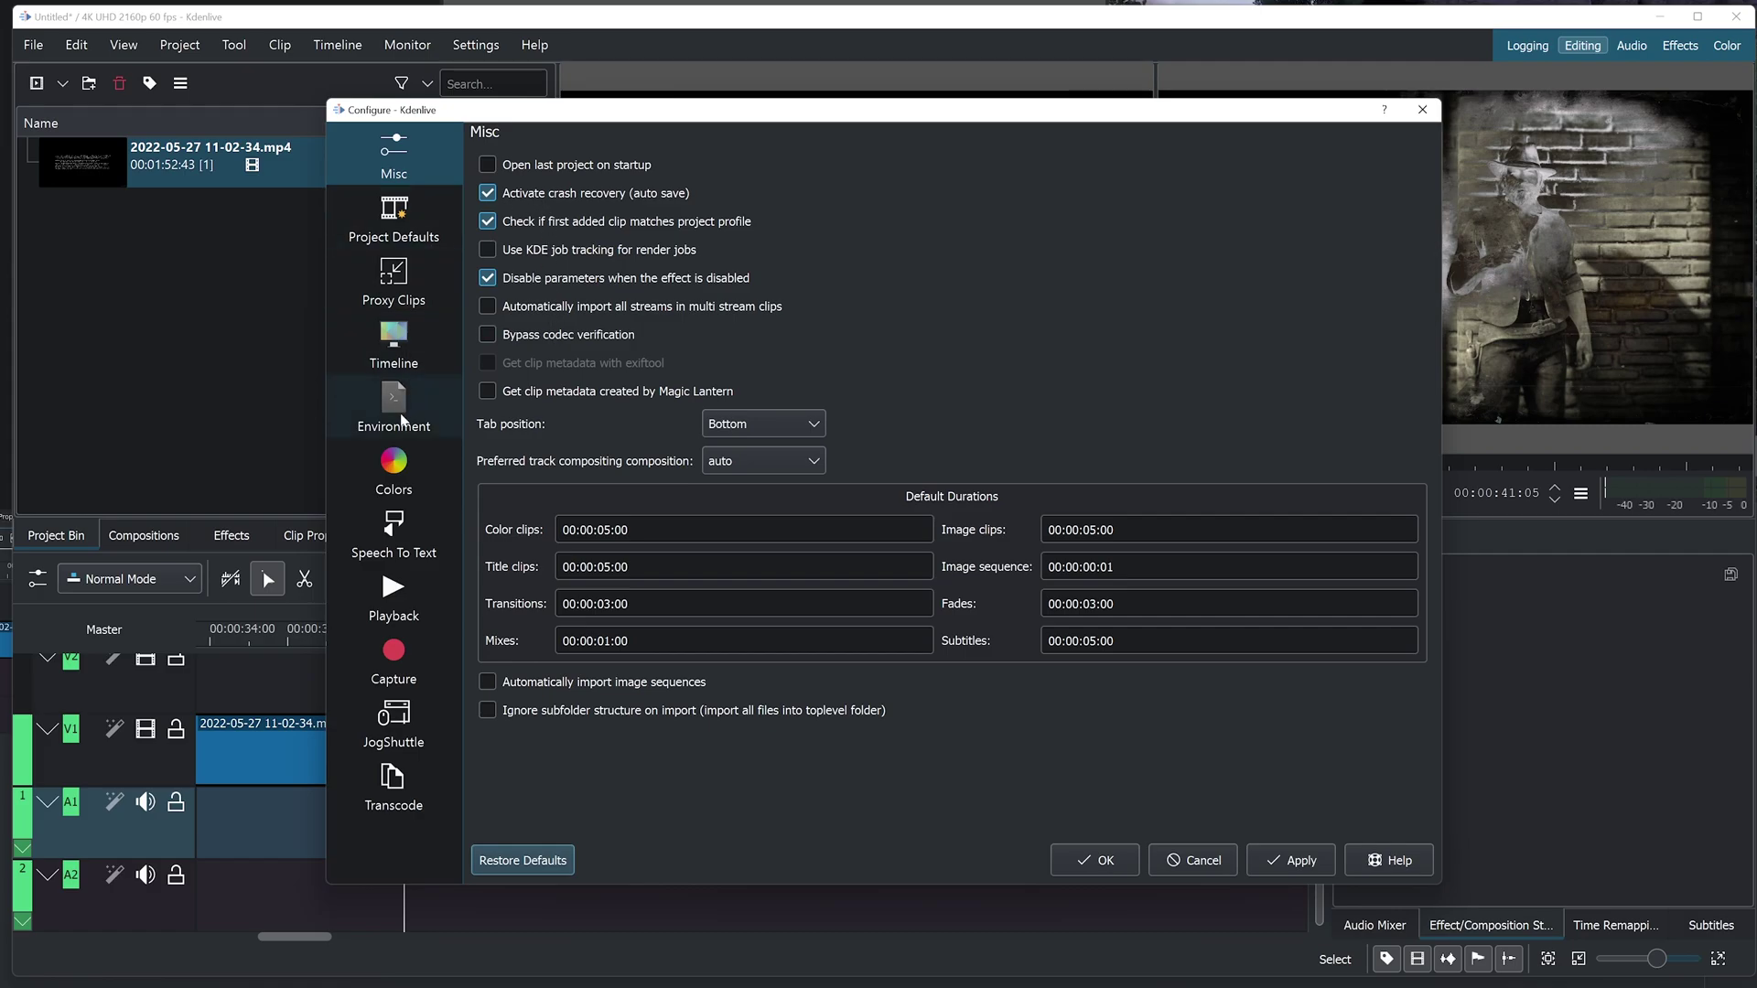
{"action": "left_click", "coordinate": [402, 602]}
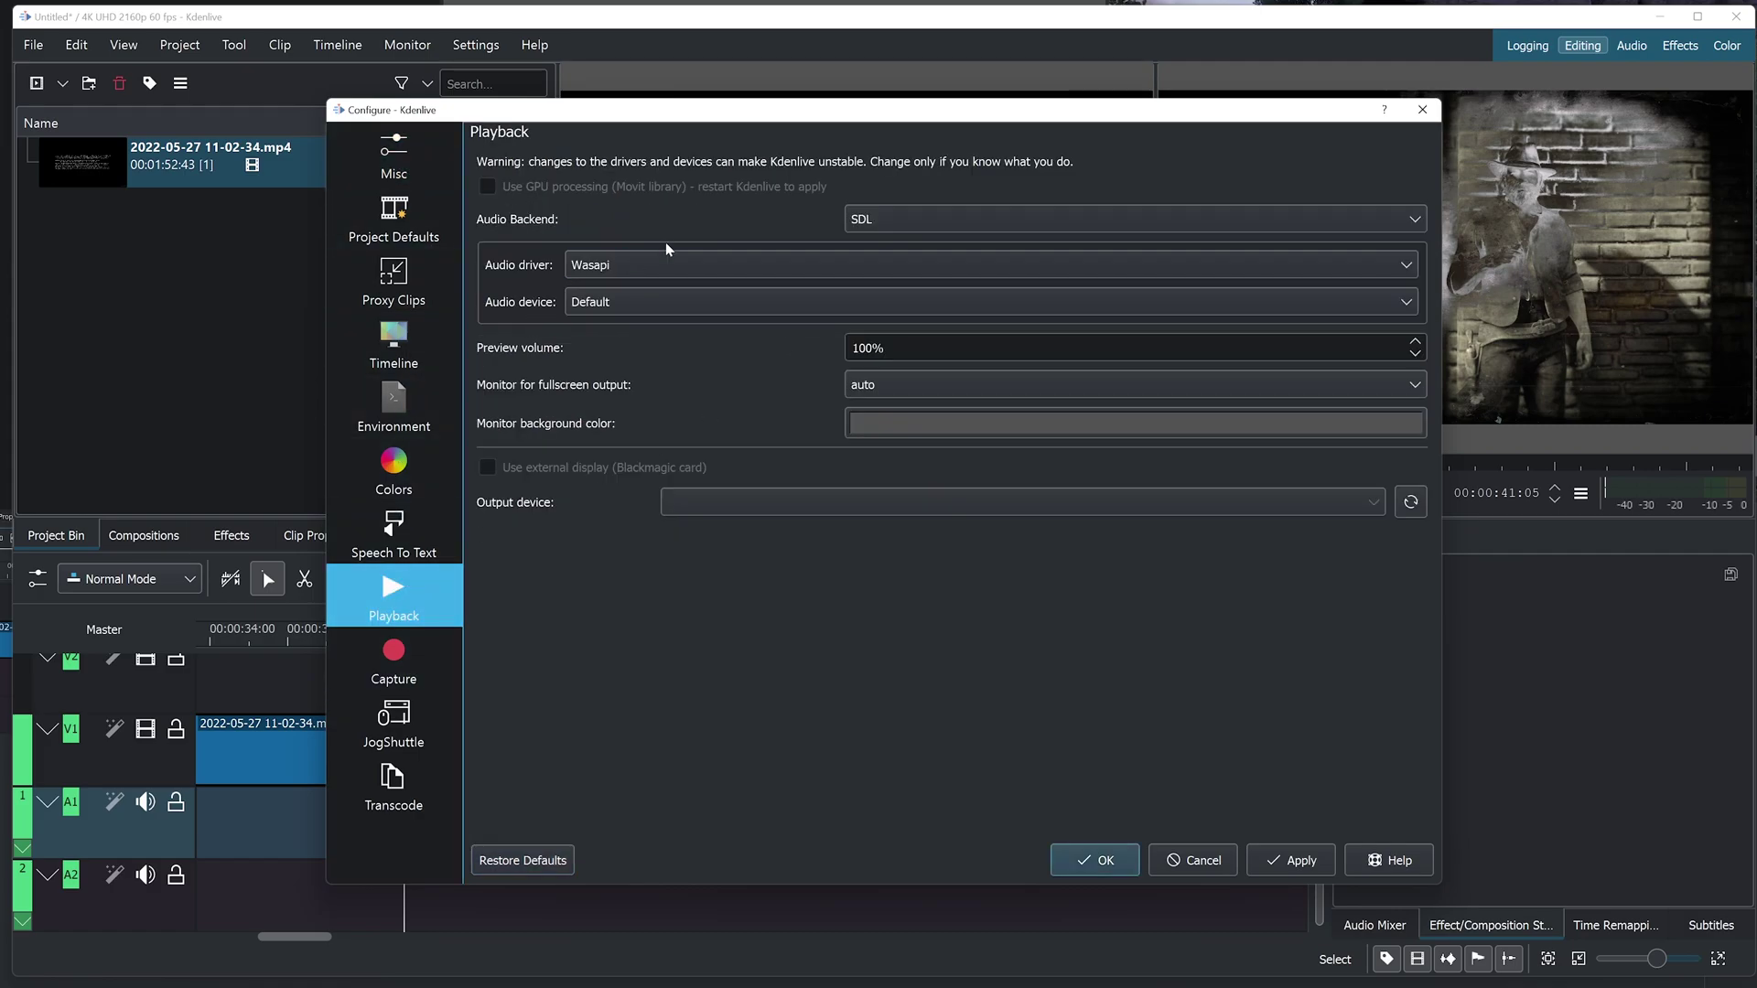
{"action": "left_click", "coordinate": [714, 265]}
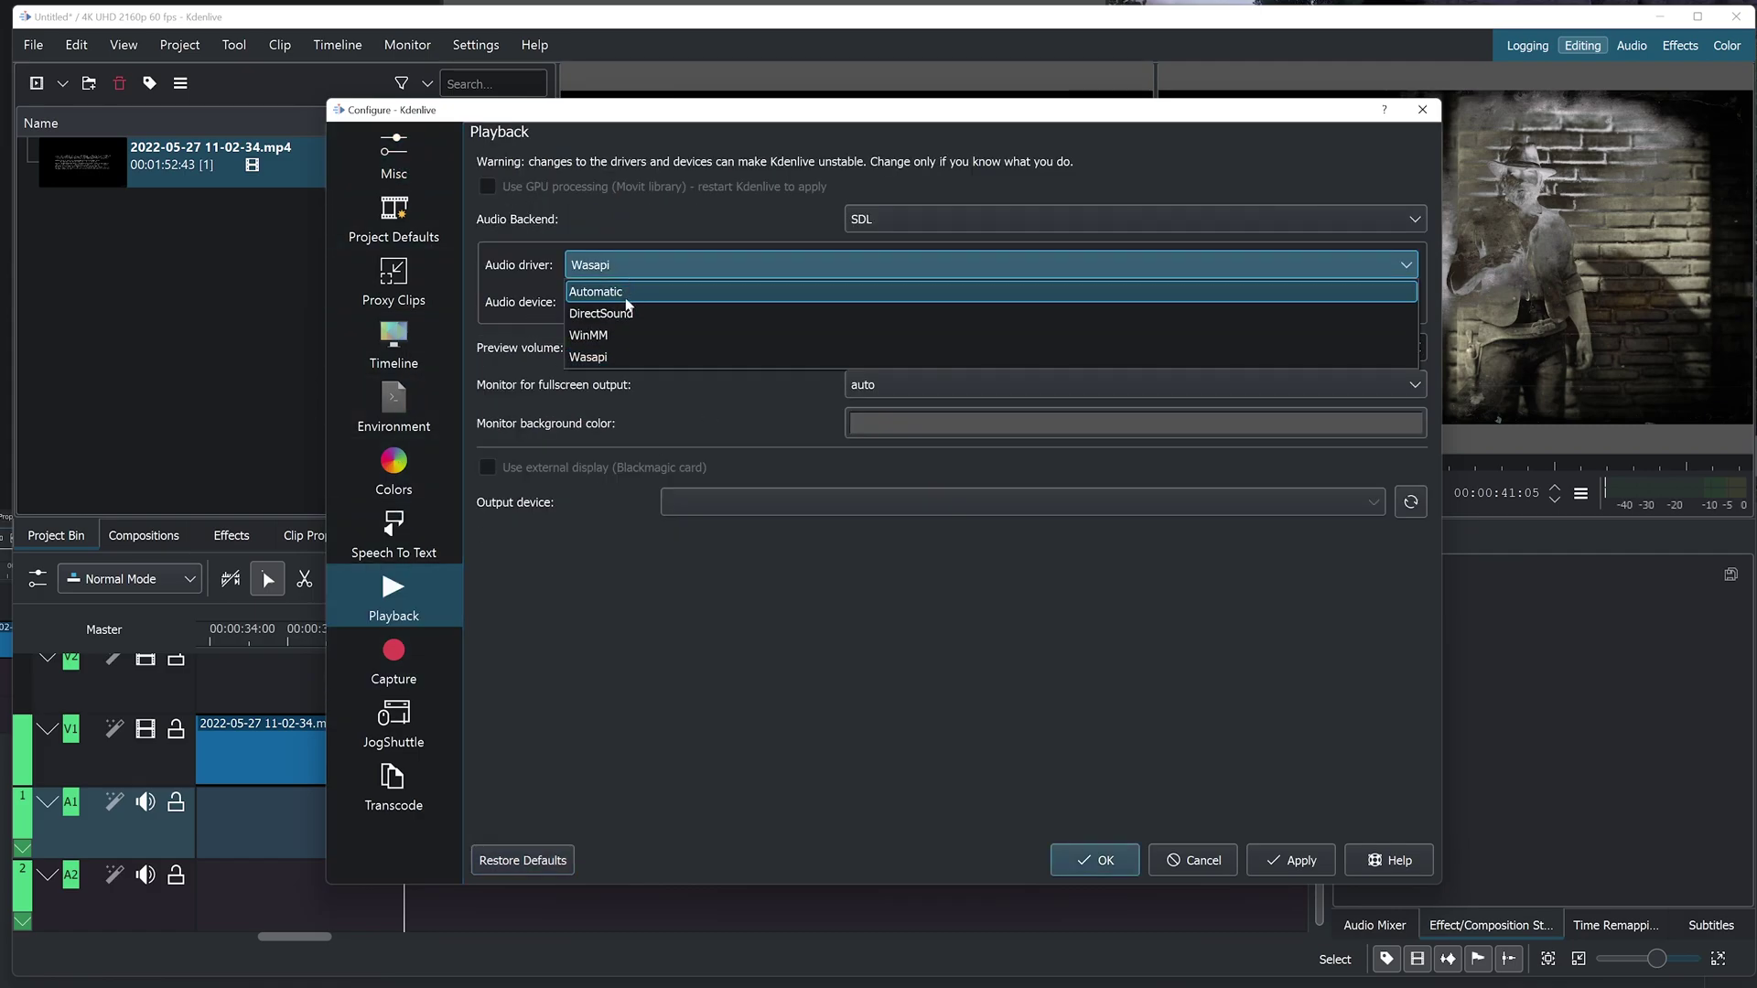
{"action": "left_click", "coordinate": [622, 293]}
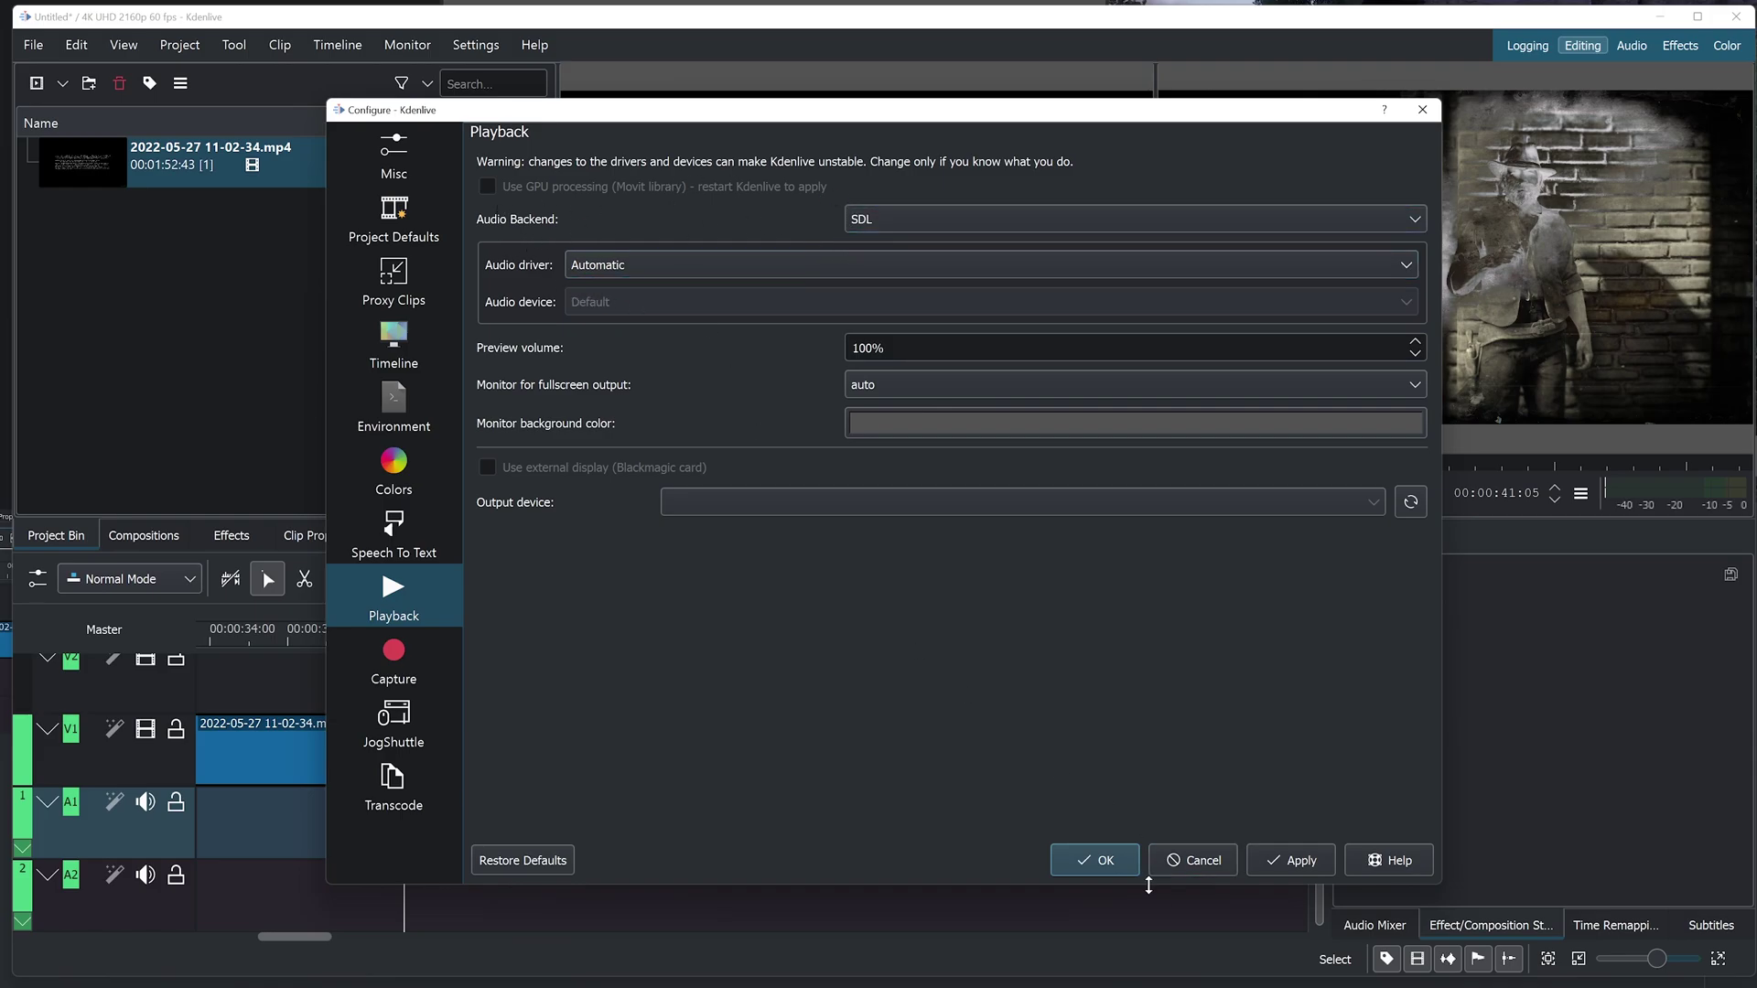
{"action": "left_click", "coordinate": [1098, 860]}
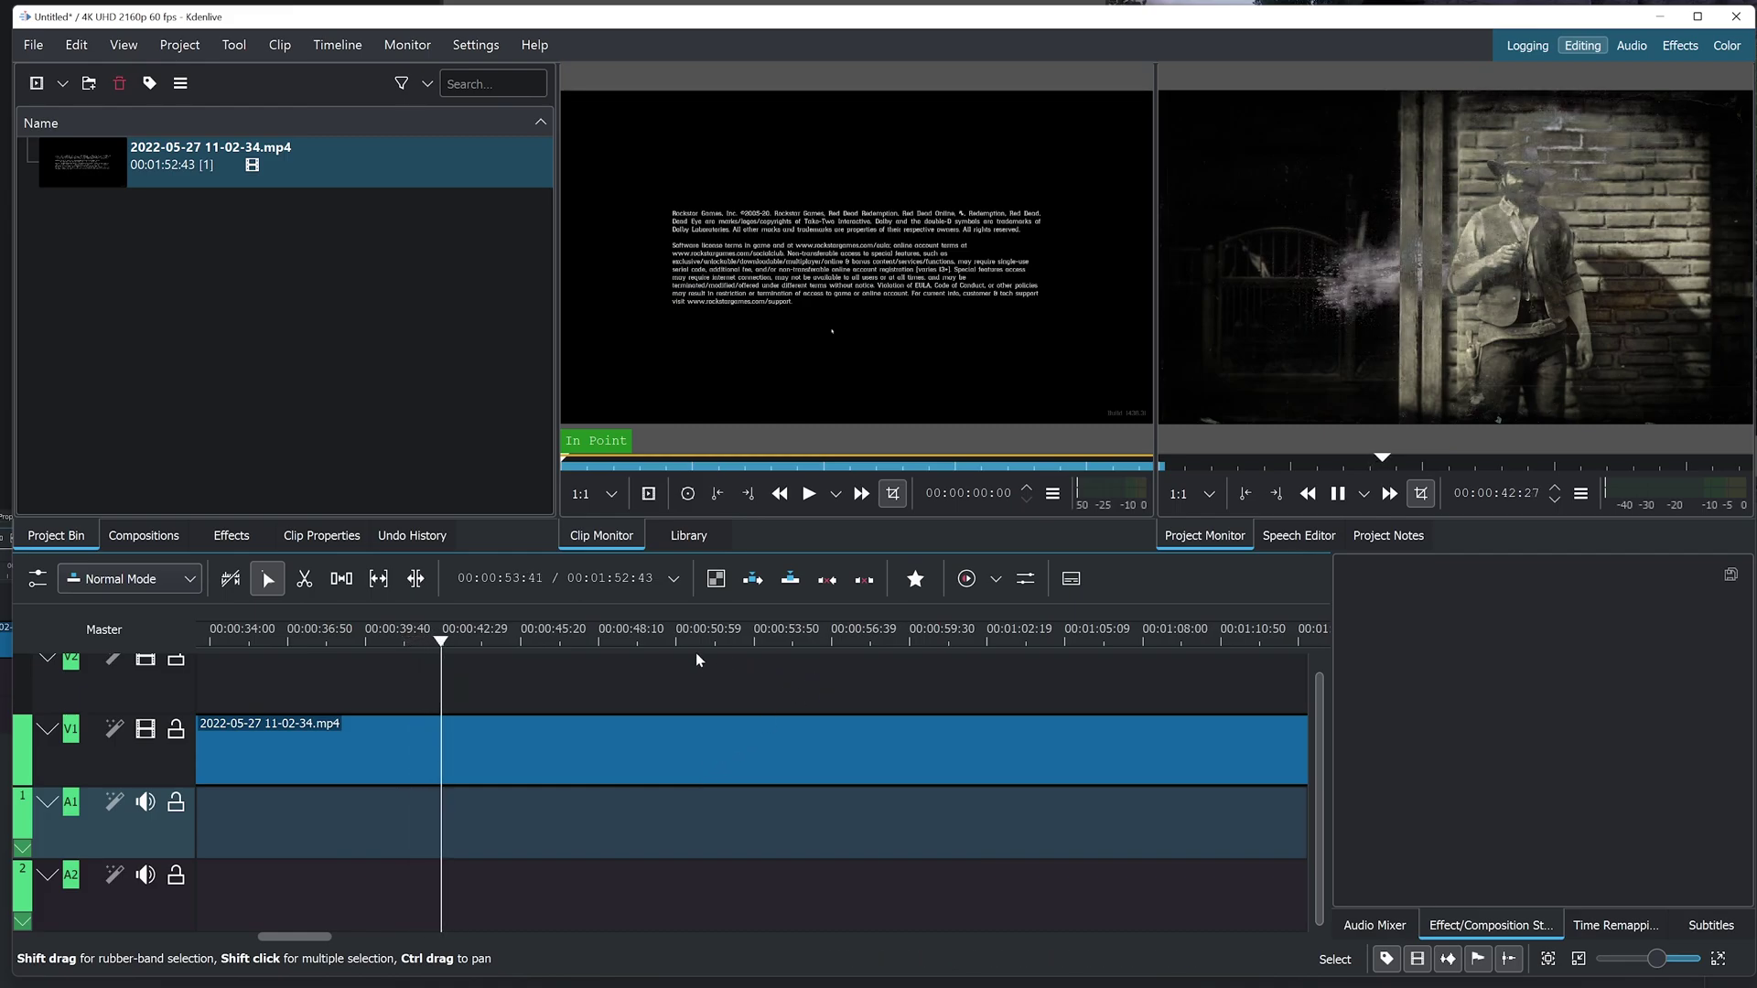
Jump the playhead to about 00:00:53 and let playback run into the graveyard scene
{"action": "left_click", "coordinate": [743, 640]}
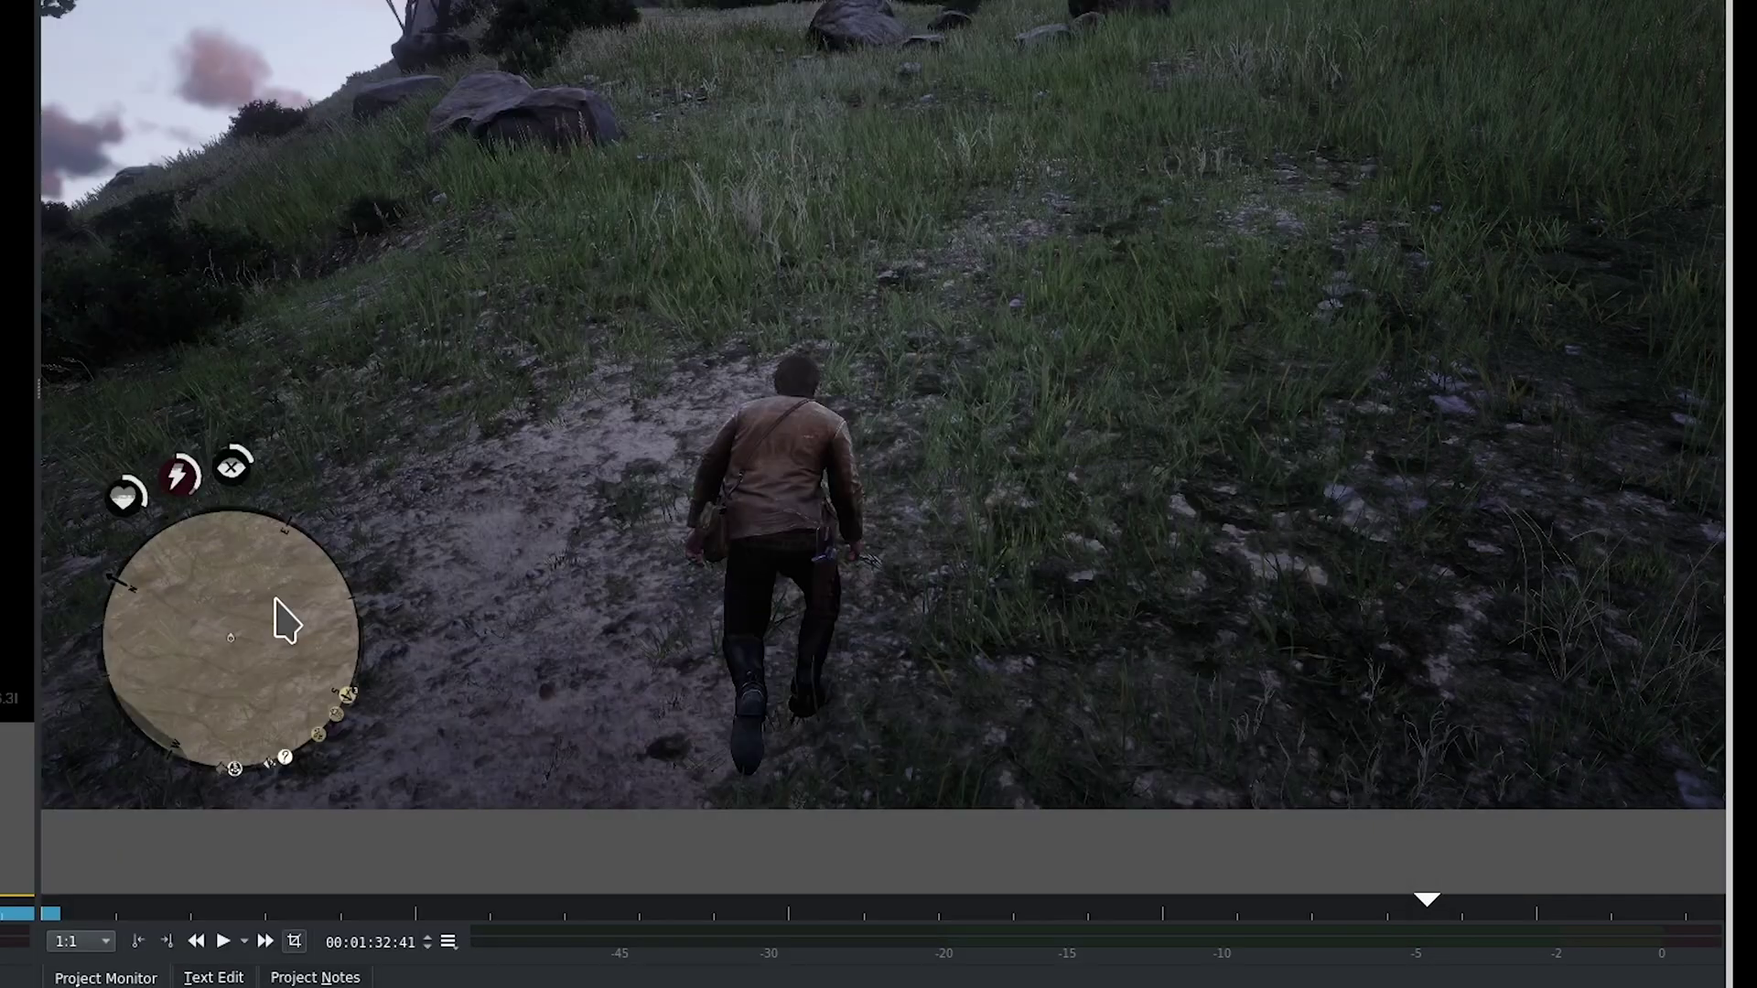
Play the project and stop it at 00:01:47:38 on the dusk hillside view
{"action": "key", "text": "space"}
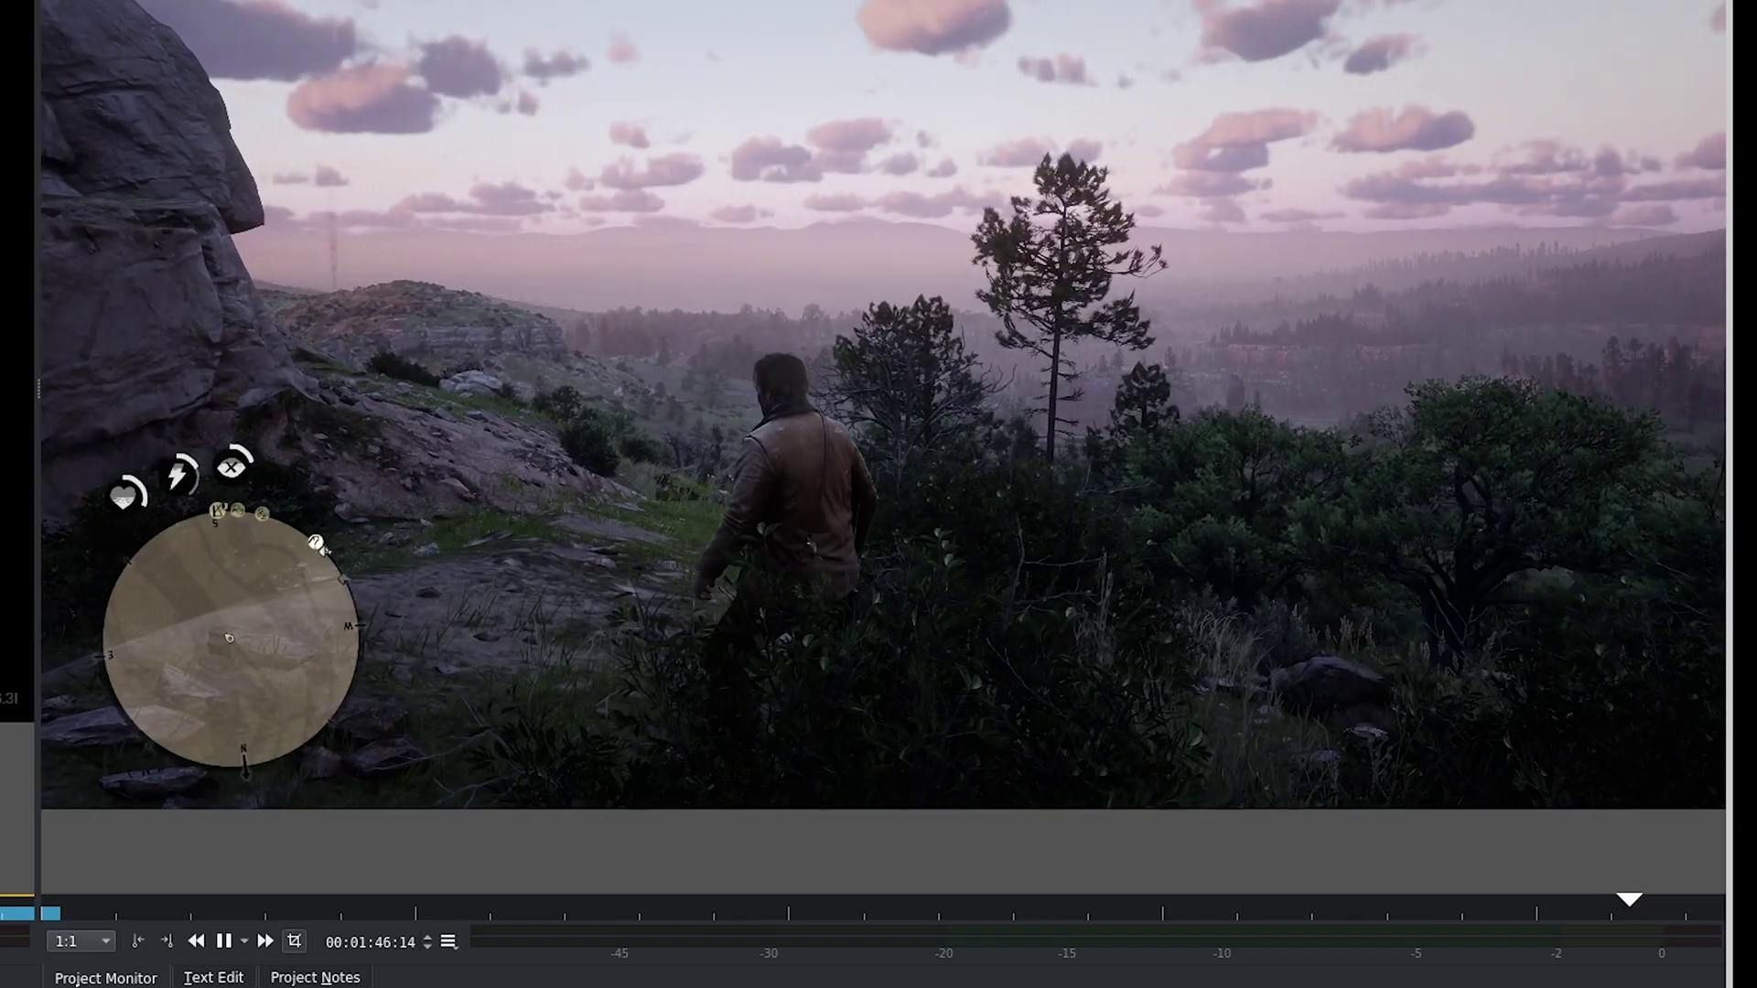
{"action": "key", "text": "space"}
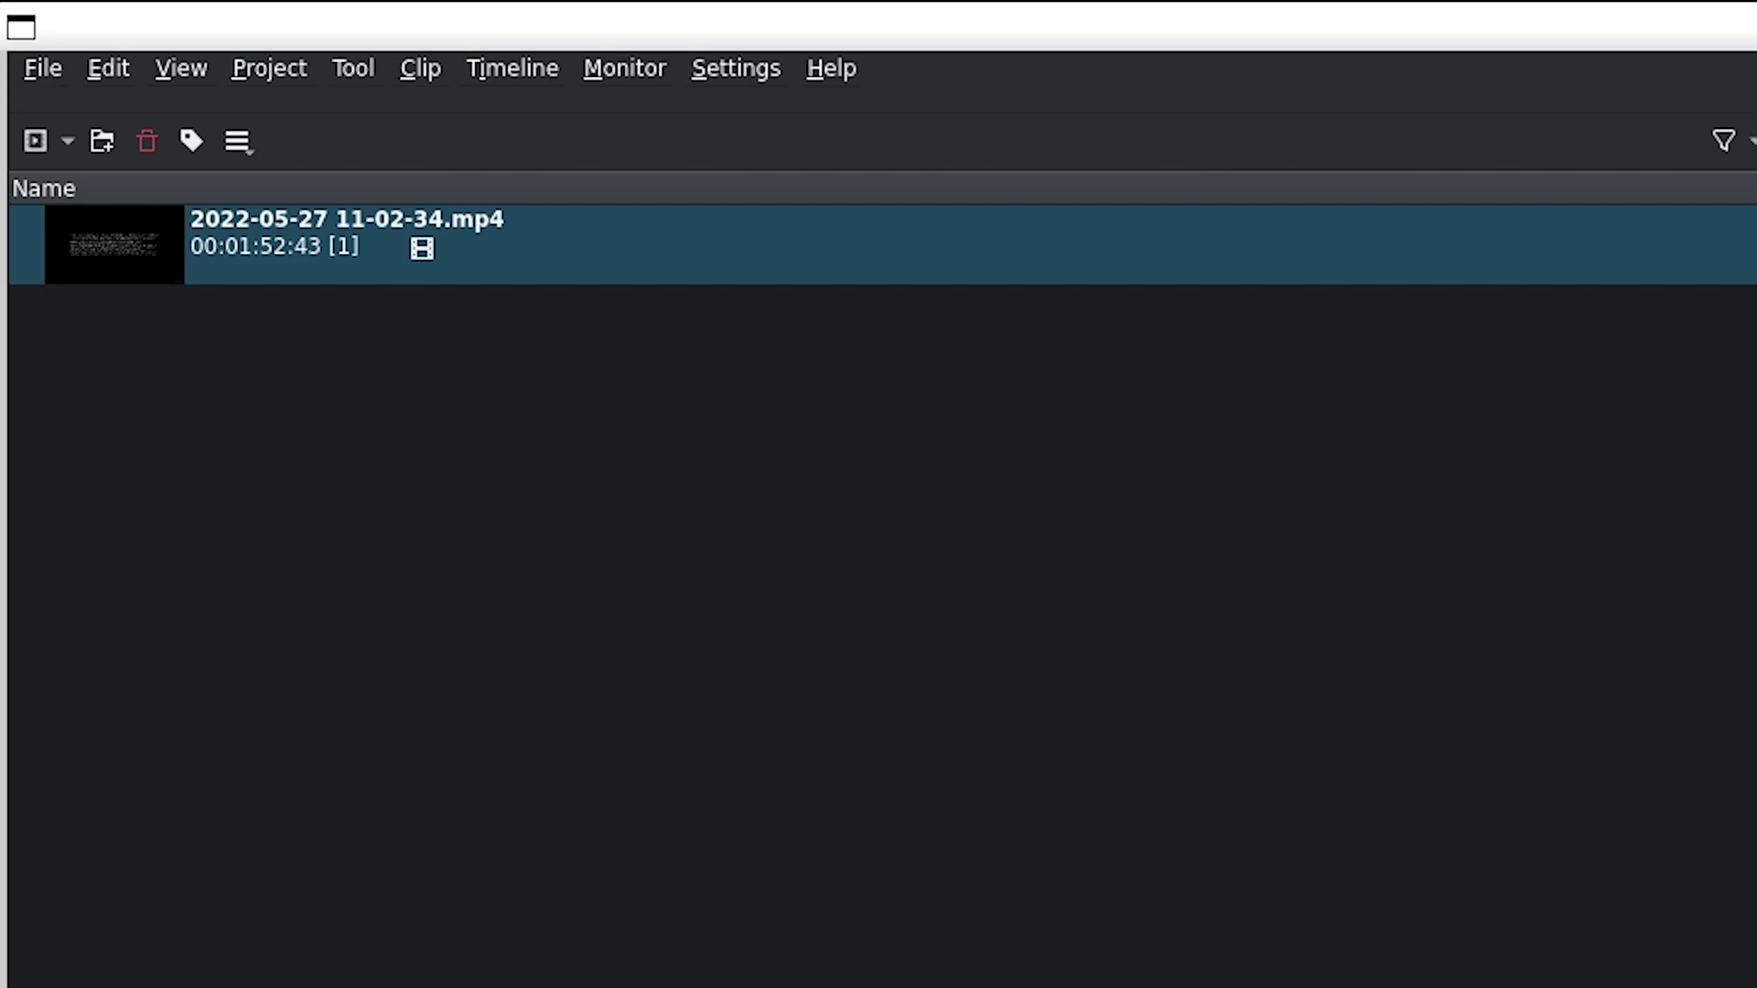
Open the Rendering dialog from the Project menu, showing the default untitled.webm output
{"action": "left_click", "coordinate": [848, 72]}
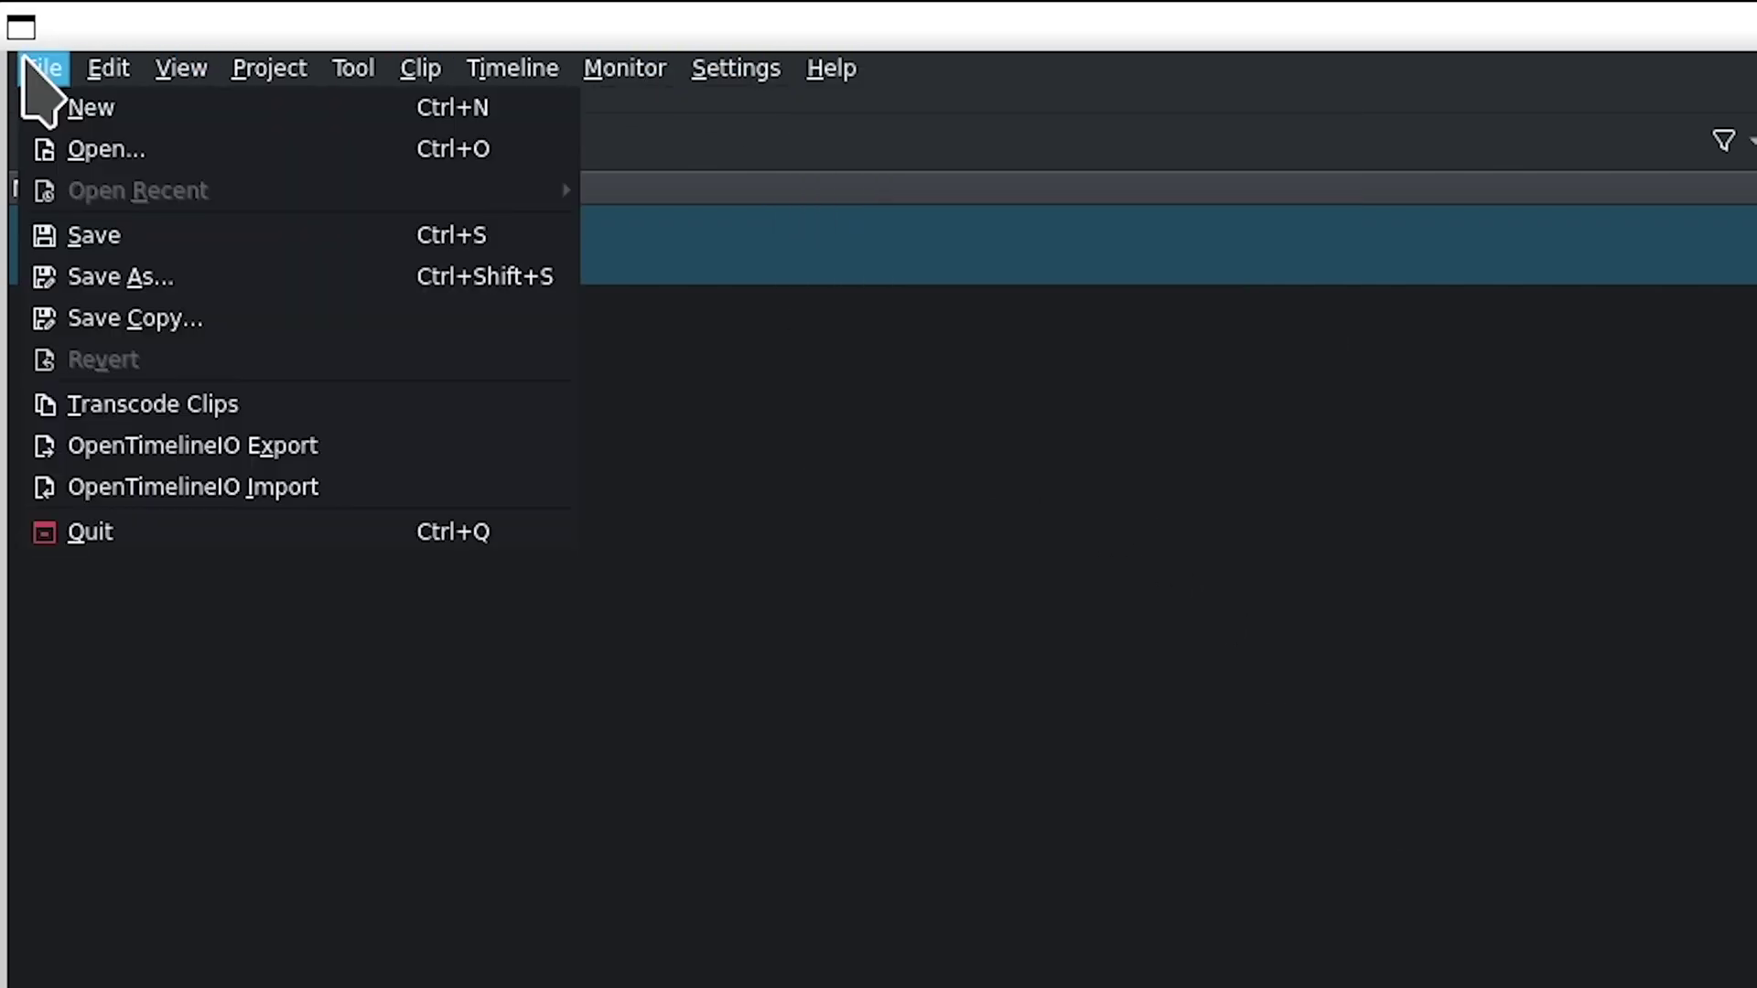
{"action": "mouse_move", "coordinate": [108, 68]}
{"action": "mouse_move", "coordinate": [646, 69]}
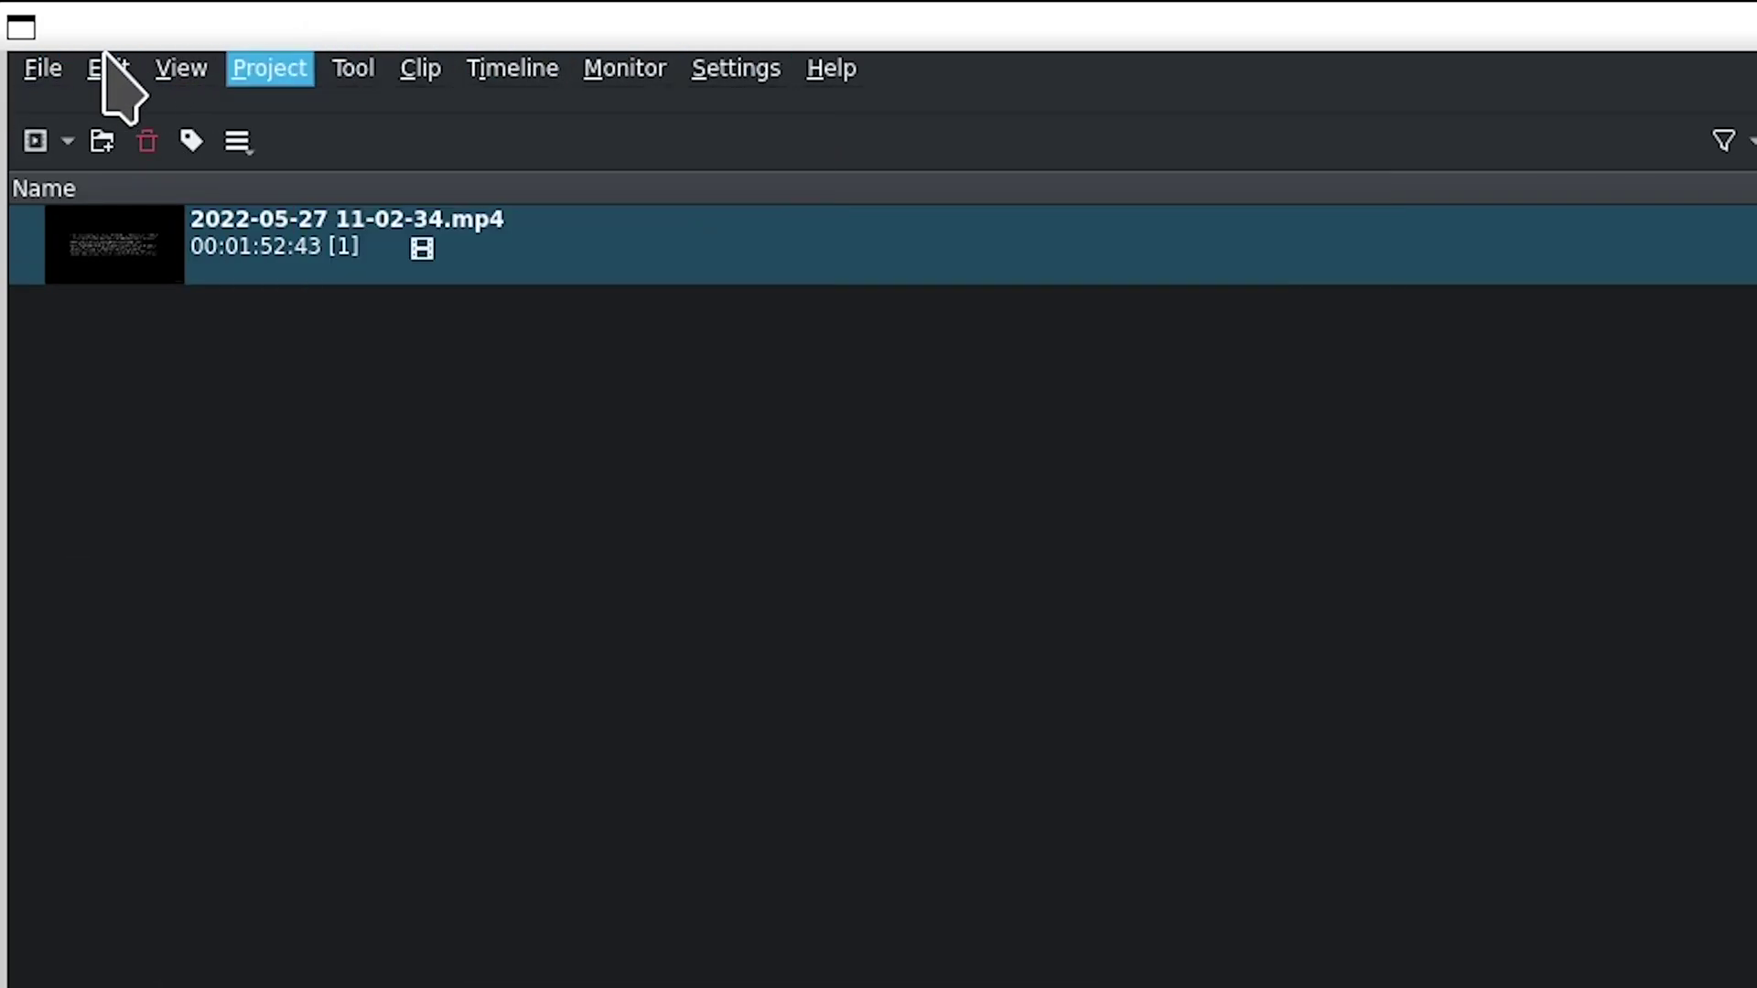
{"action": "mouse_move", "coordinate": [35, 73]}
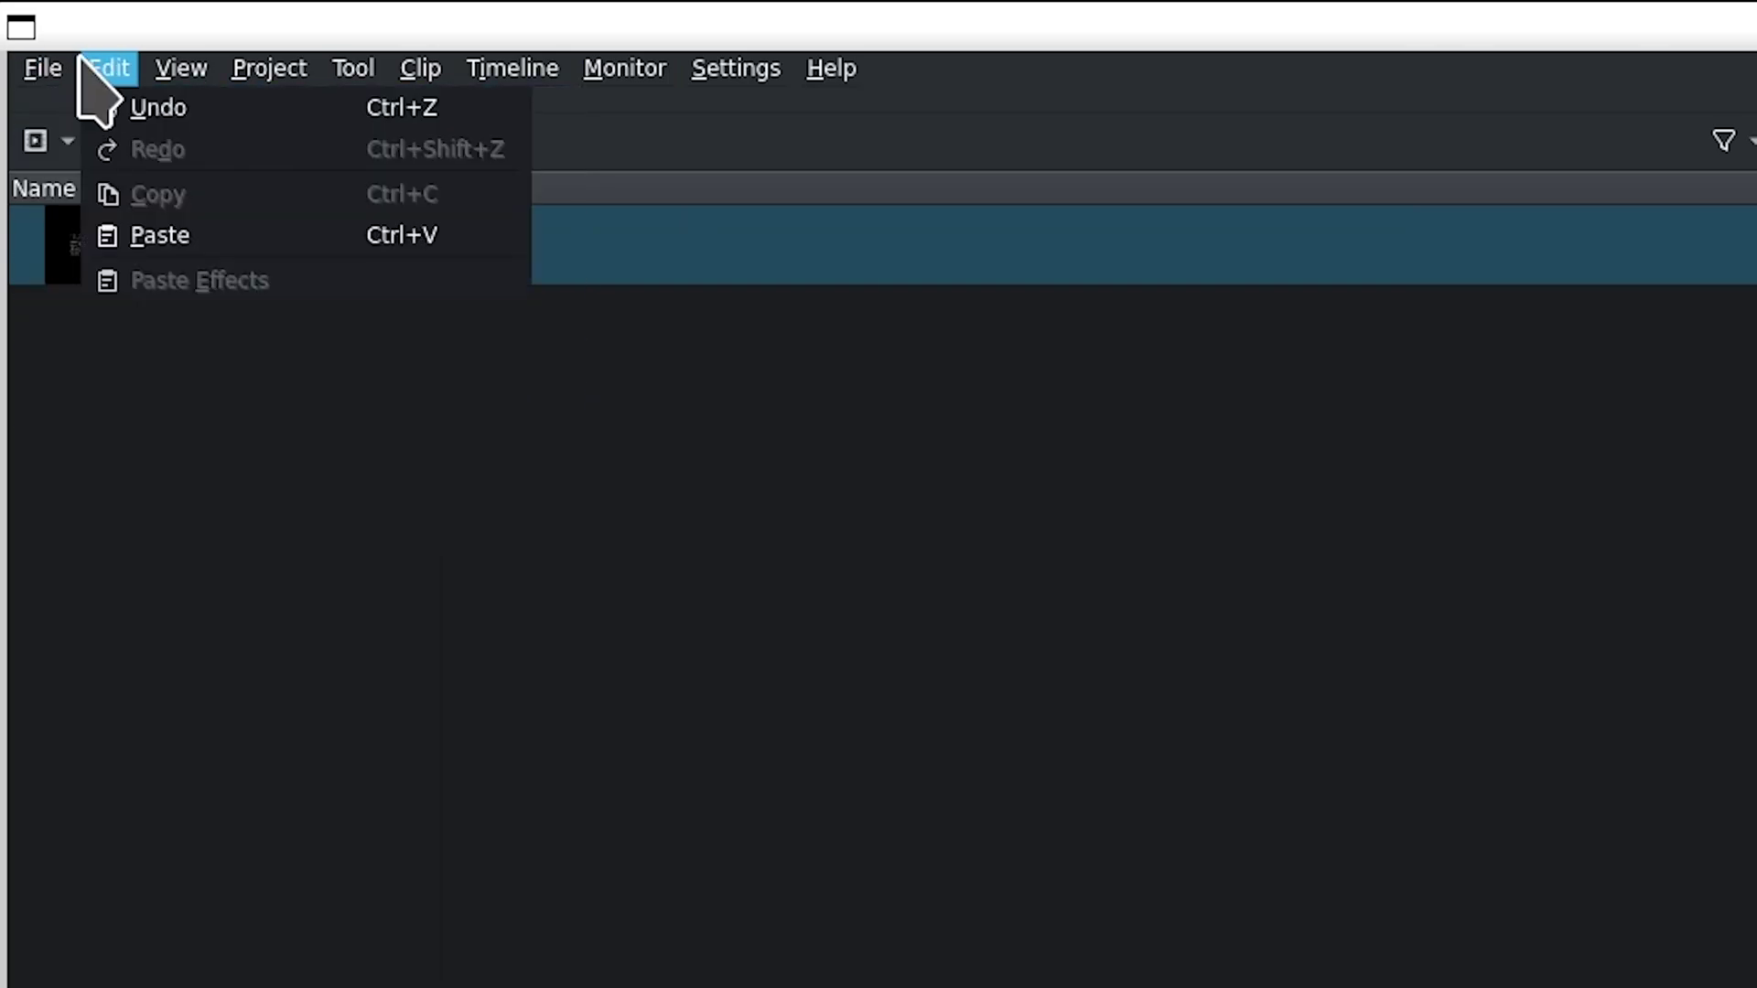
{"action": "mouse_move", "coordinate": [256, 78]}
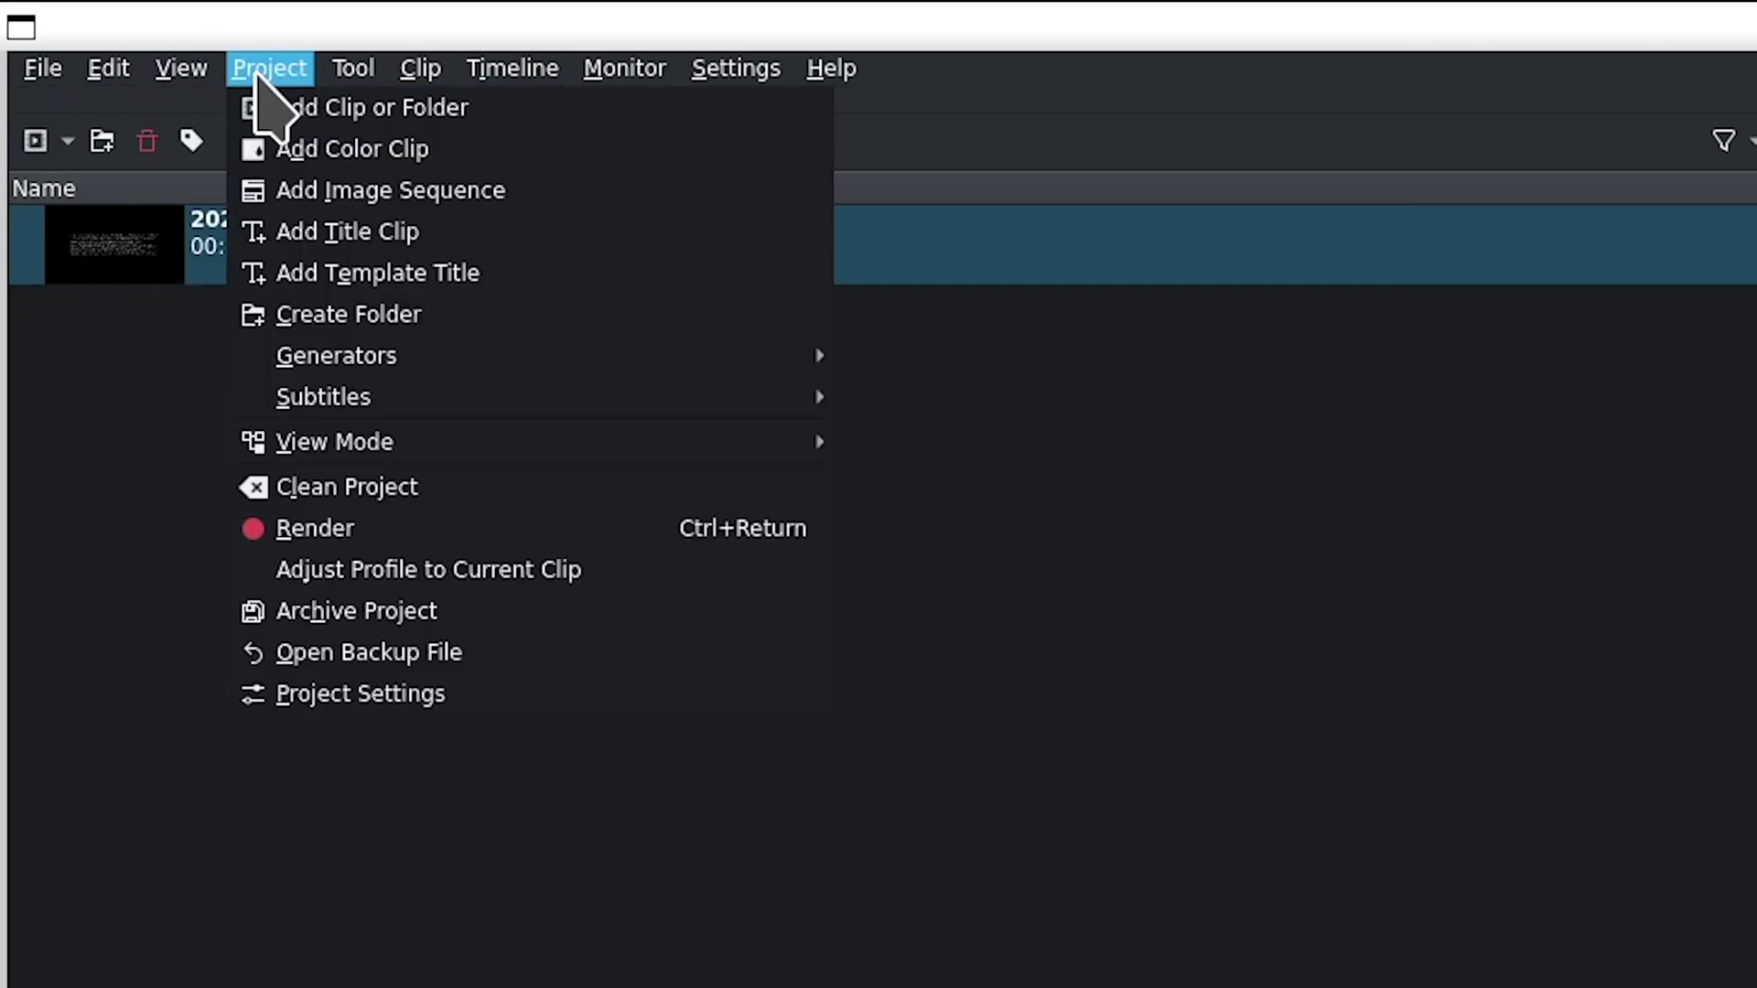
{"action": "left_click", "coordinate": [536, 538]}
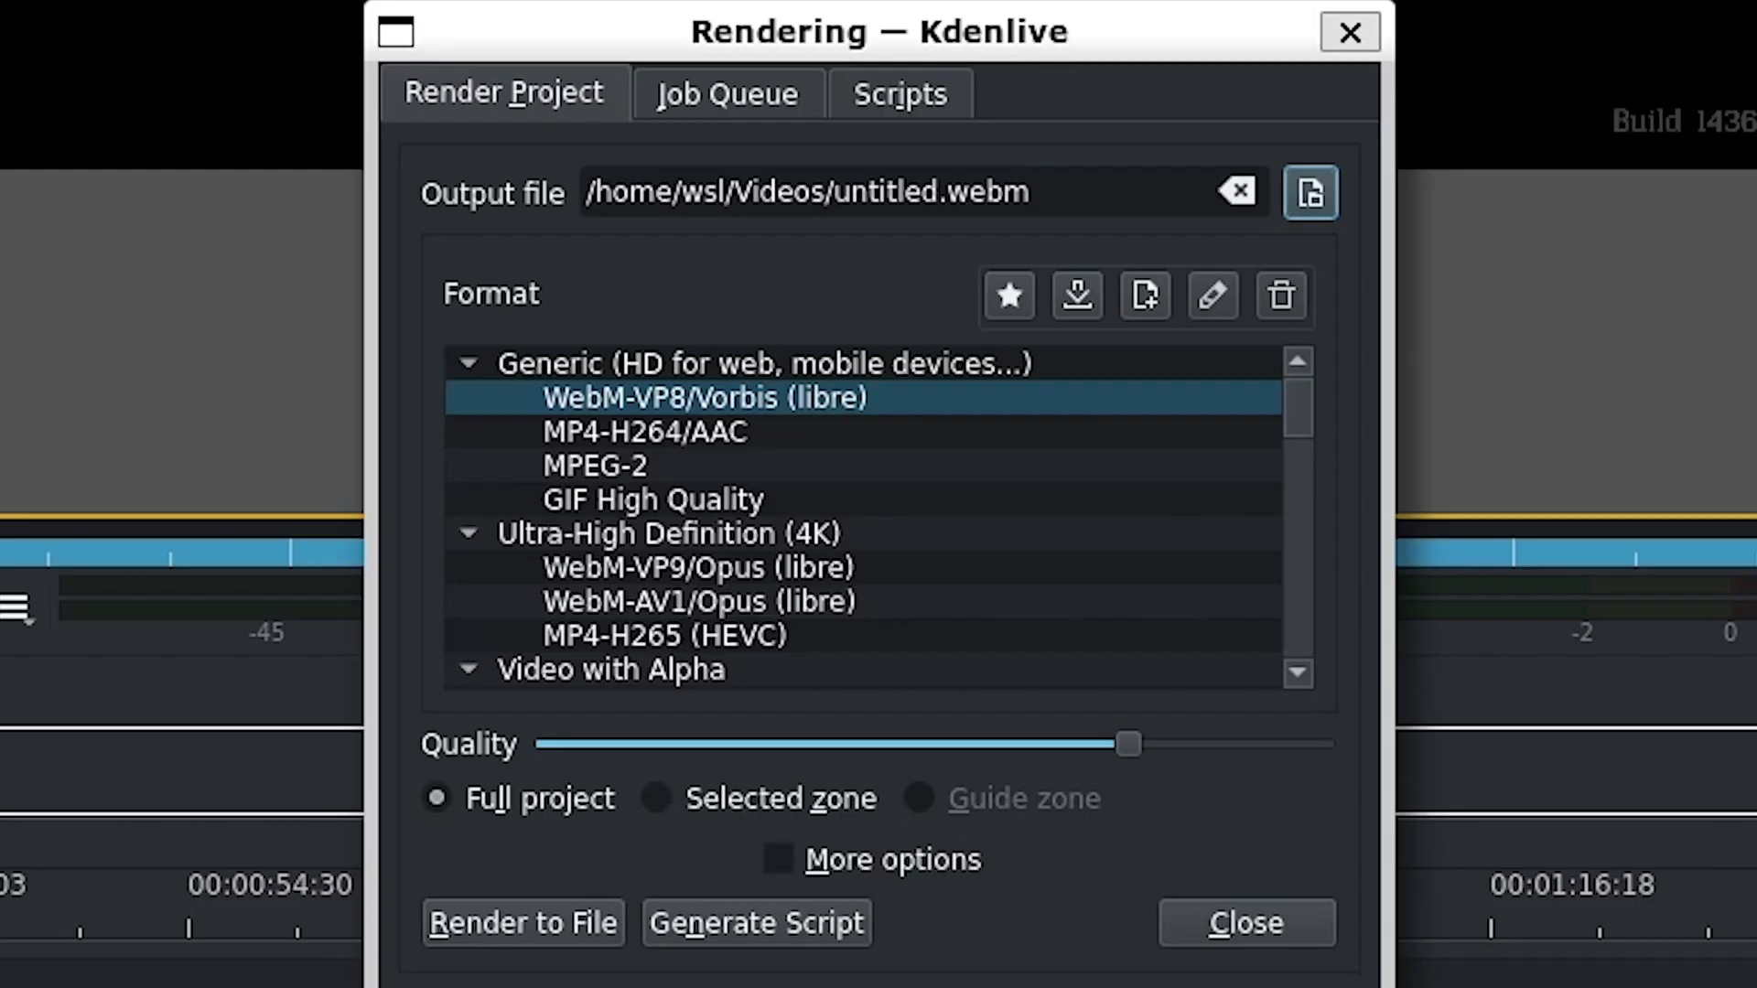
Choose MP4-H264/AAC, rename the output file to video_wsl.mp4, and enable More options
{"action": "left_click", "coordinate": [759, 432]}
{"action": "double_click", "coordinate": [876, 192]}
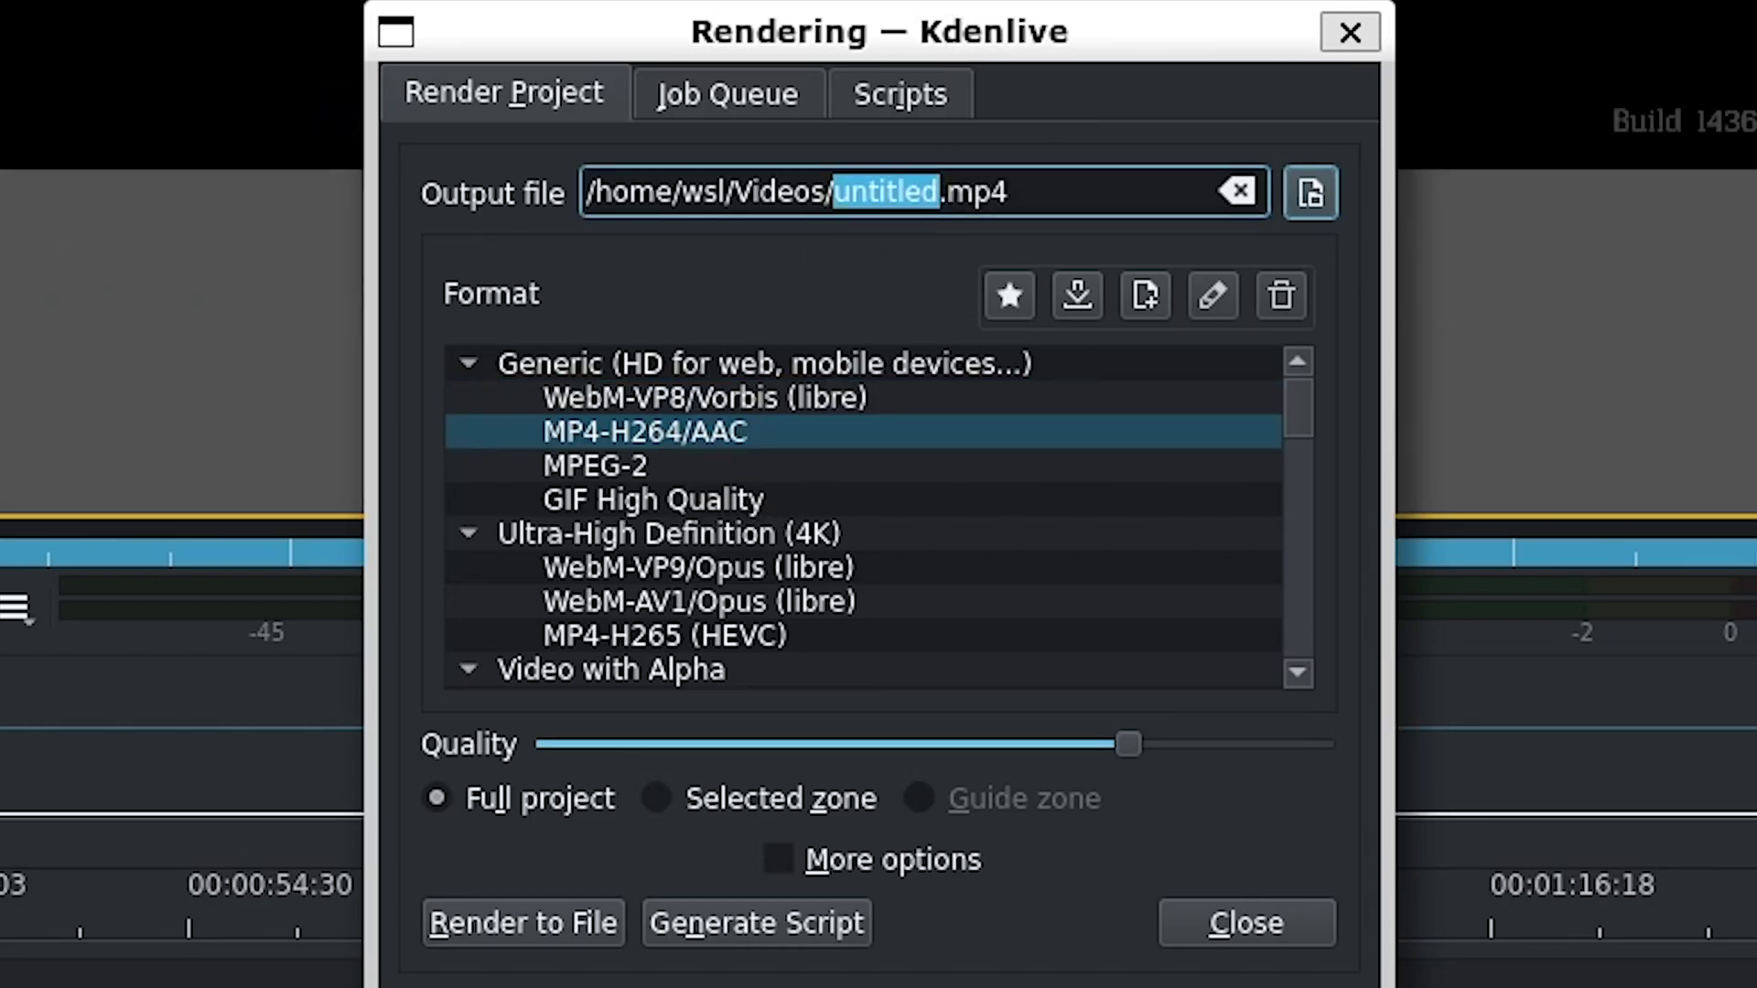
{"action": "type", "text": "video"}
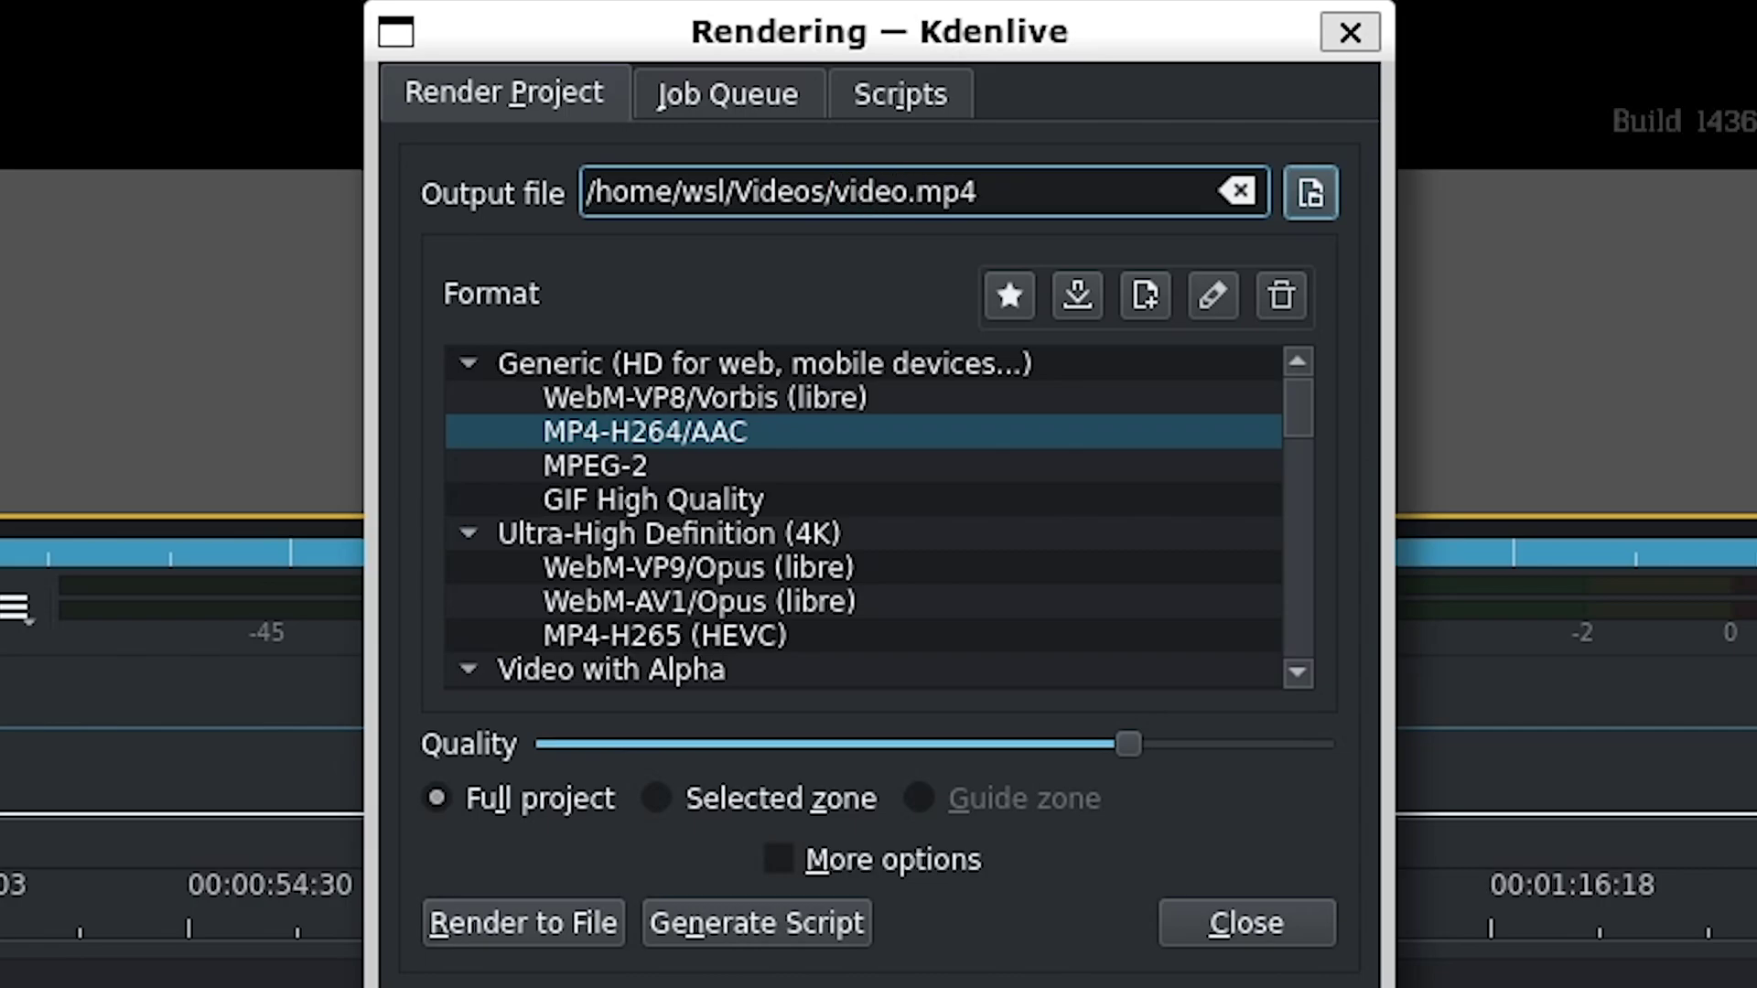
{"action": "type", "text": "_wsl"}
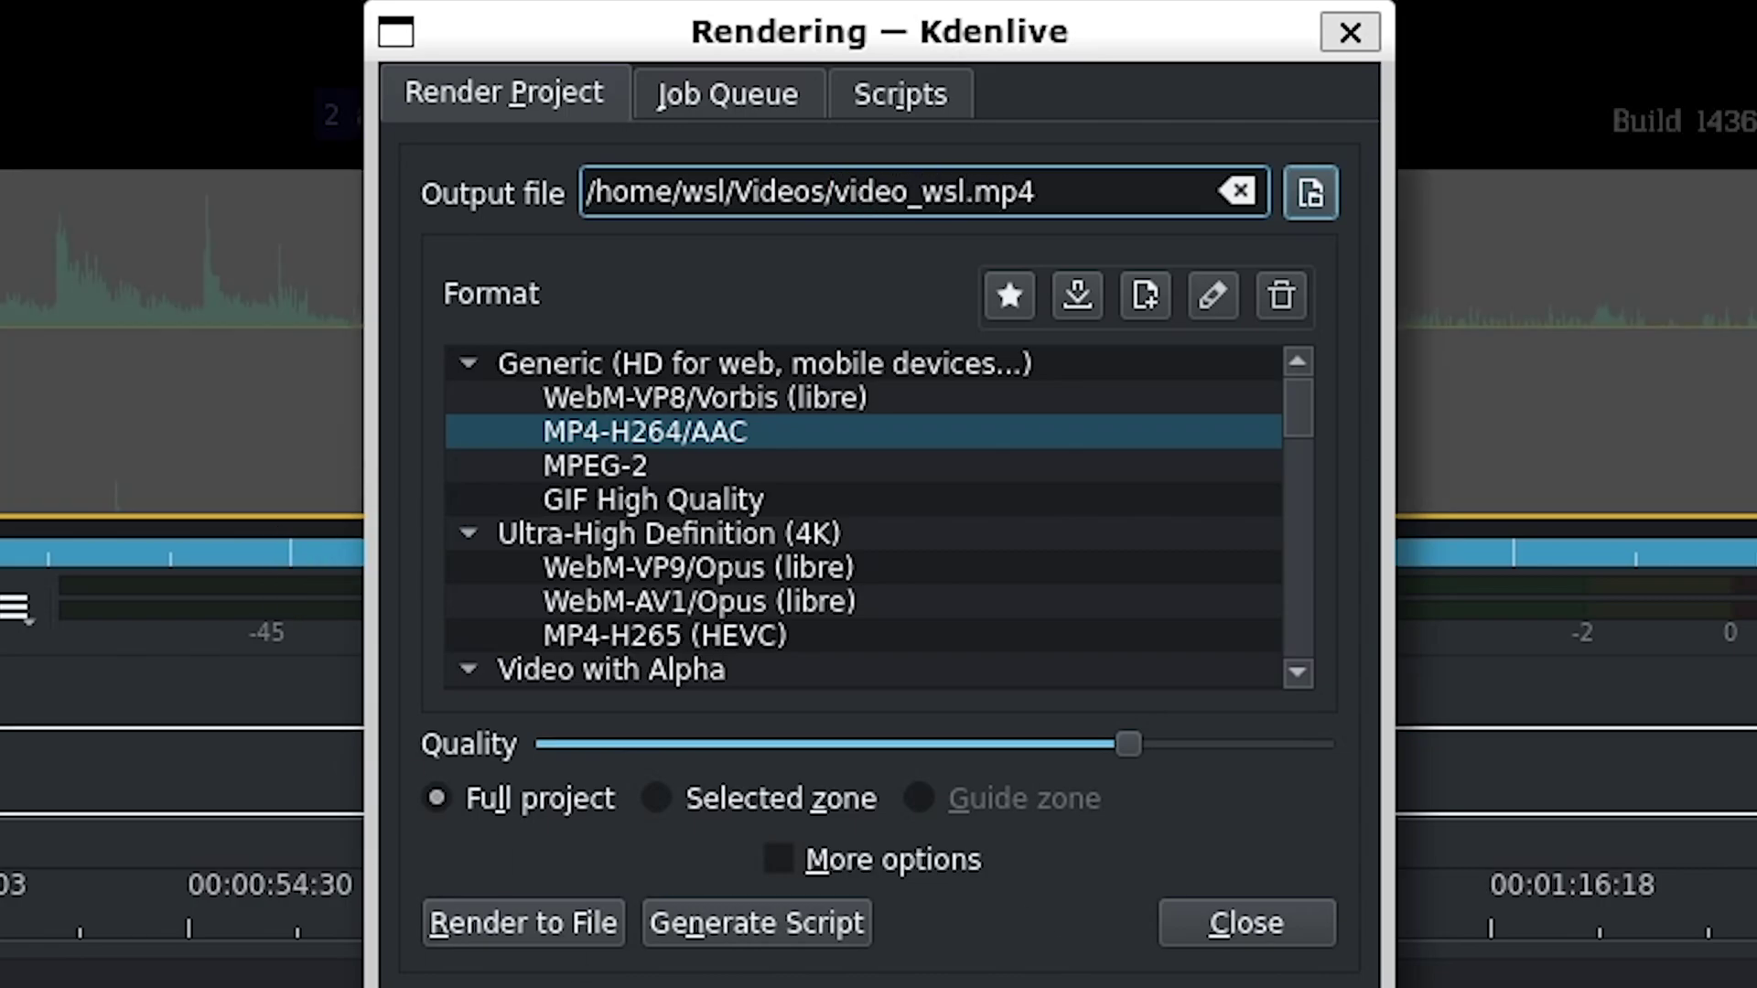
{"action": "left_click", "coordinate": [961, 860]}
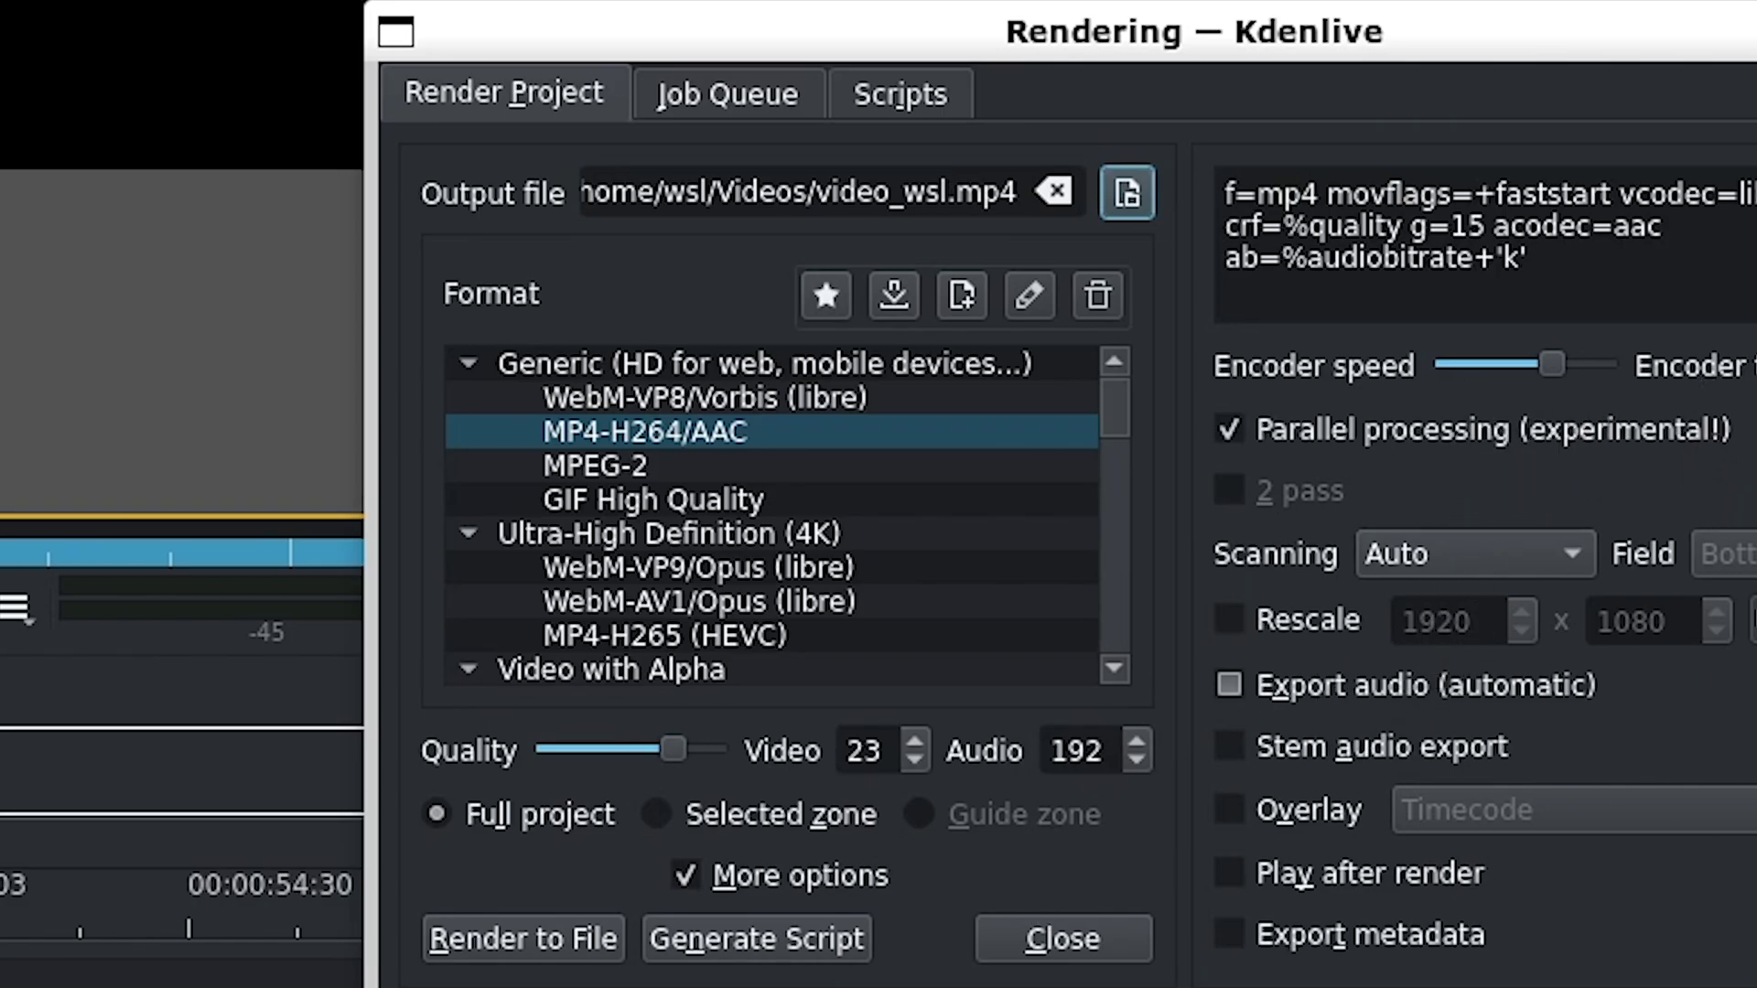
Render the project to /home/wsl/Videos/video_wsl.mp4 and watch the job queue
{"action": "left_click", "coordinate": [545, 941]}
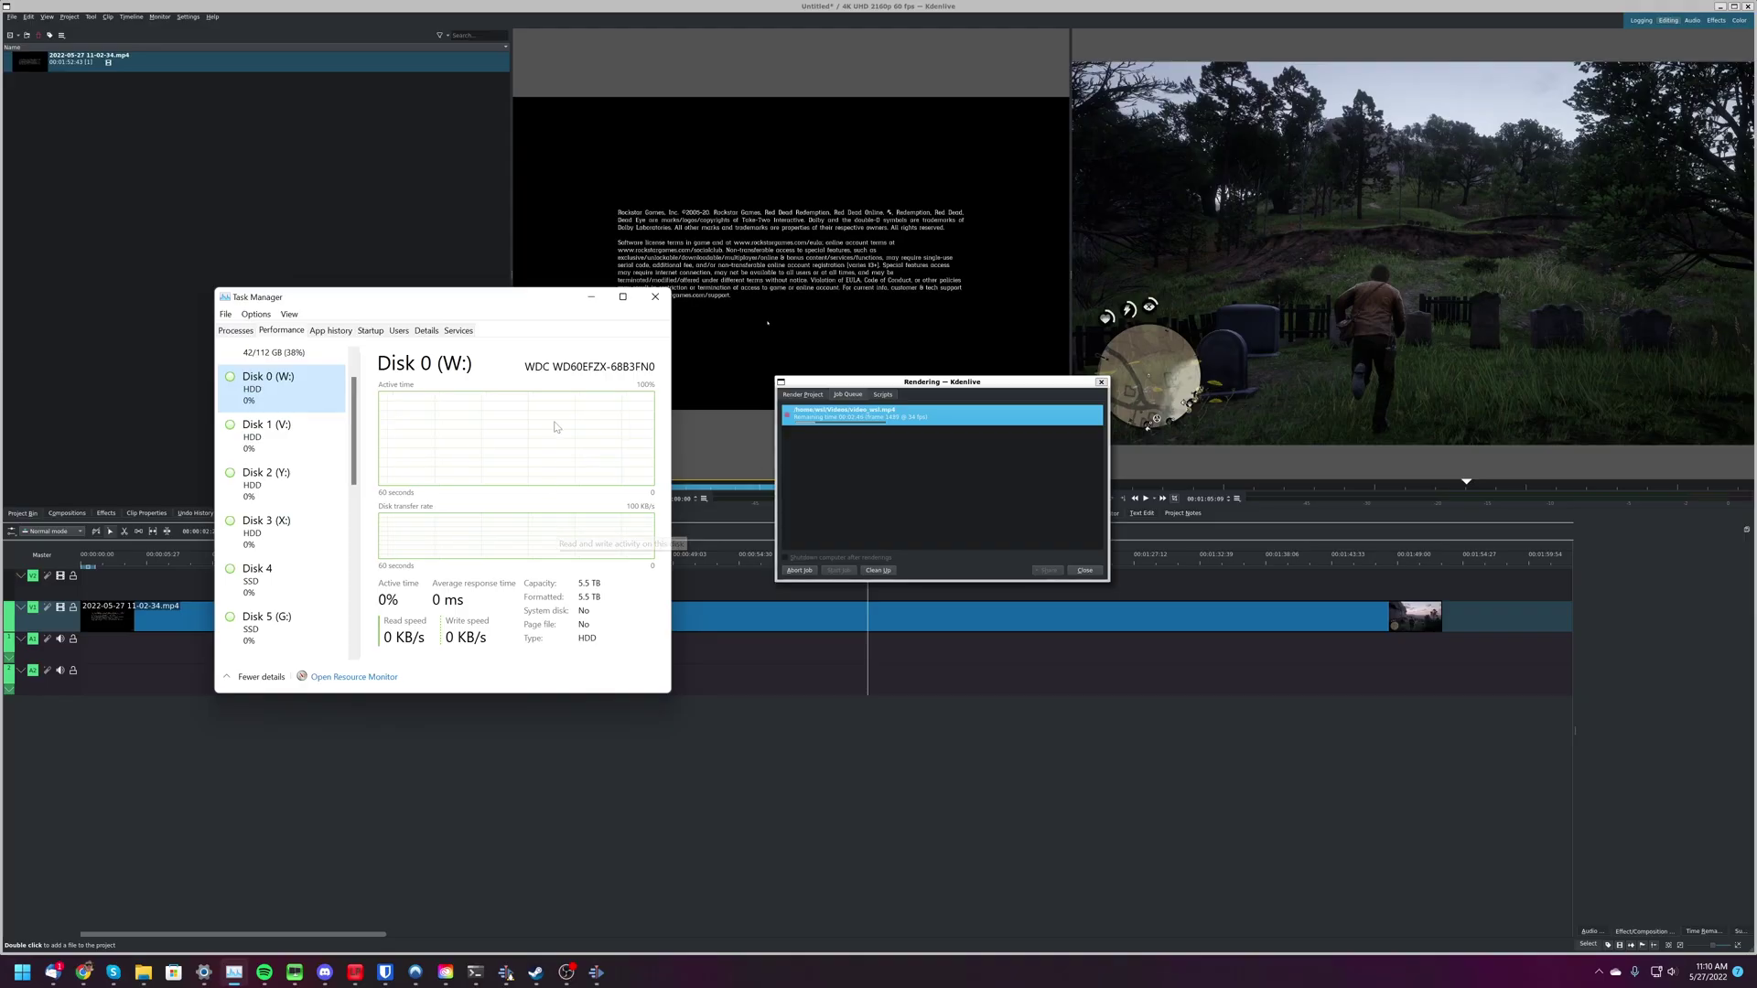
Abort the running video_wsl.mp4 render job and close the render window
{"action": "left_click", "coordinate": [895, 499]}
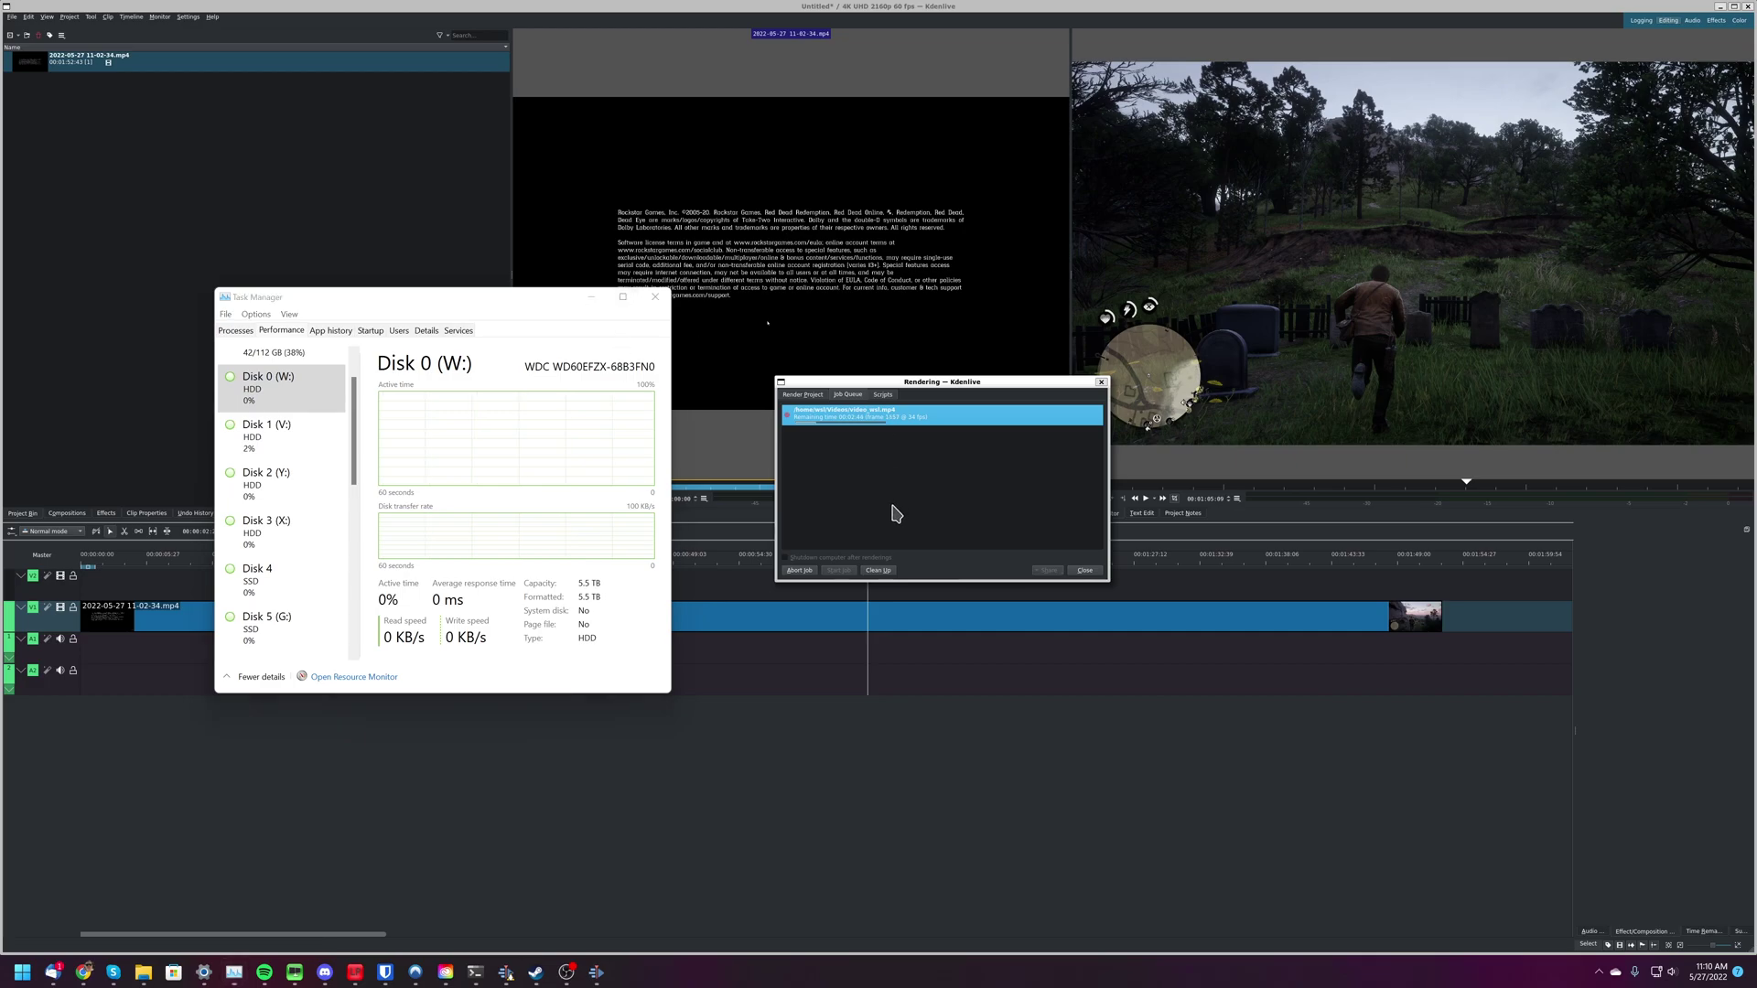
{"action": "left_click", "coordinate": [800, 570]}
{"action": "left_click", "coordinate": [1084, 570]}
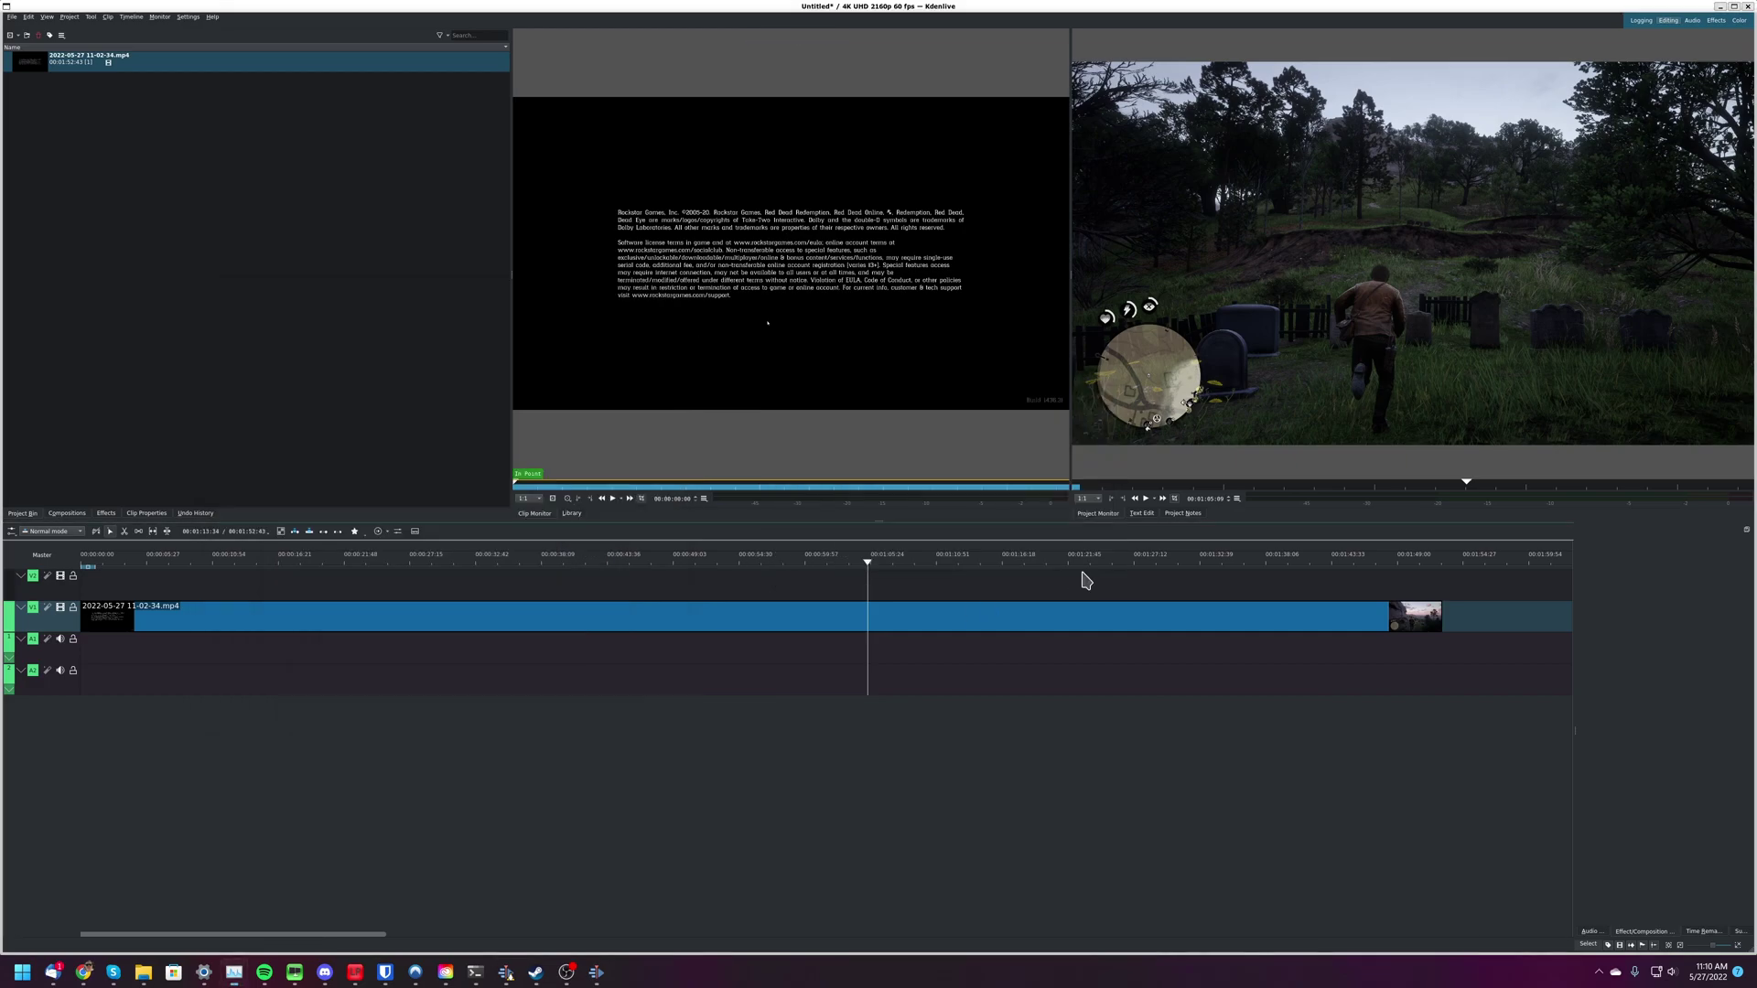
Switch to the Windows Kdenlive window and browse its menus for the render command
{"action": "left_click", "coordinate": [596, 972]}
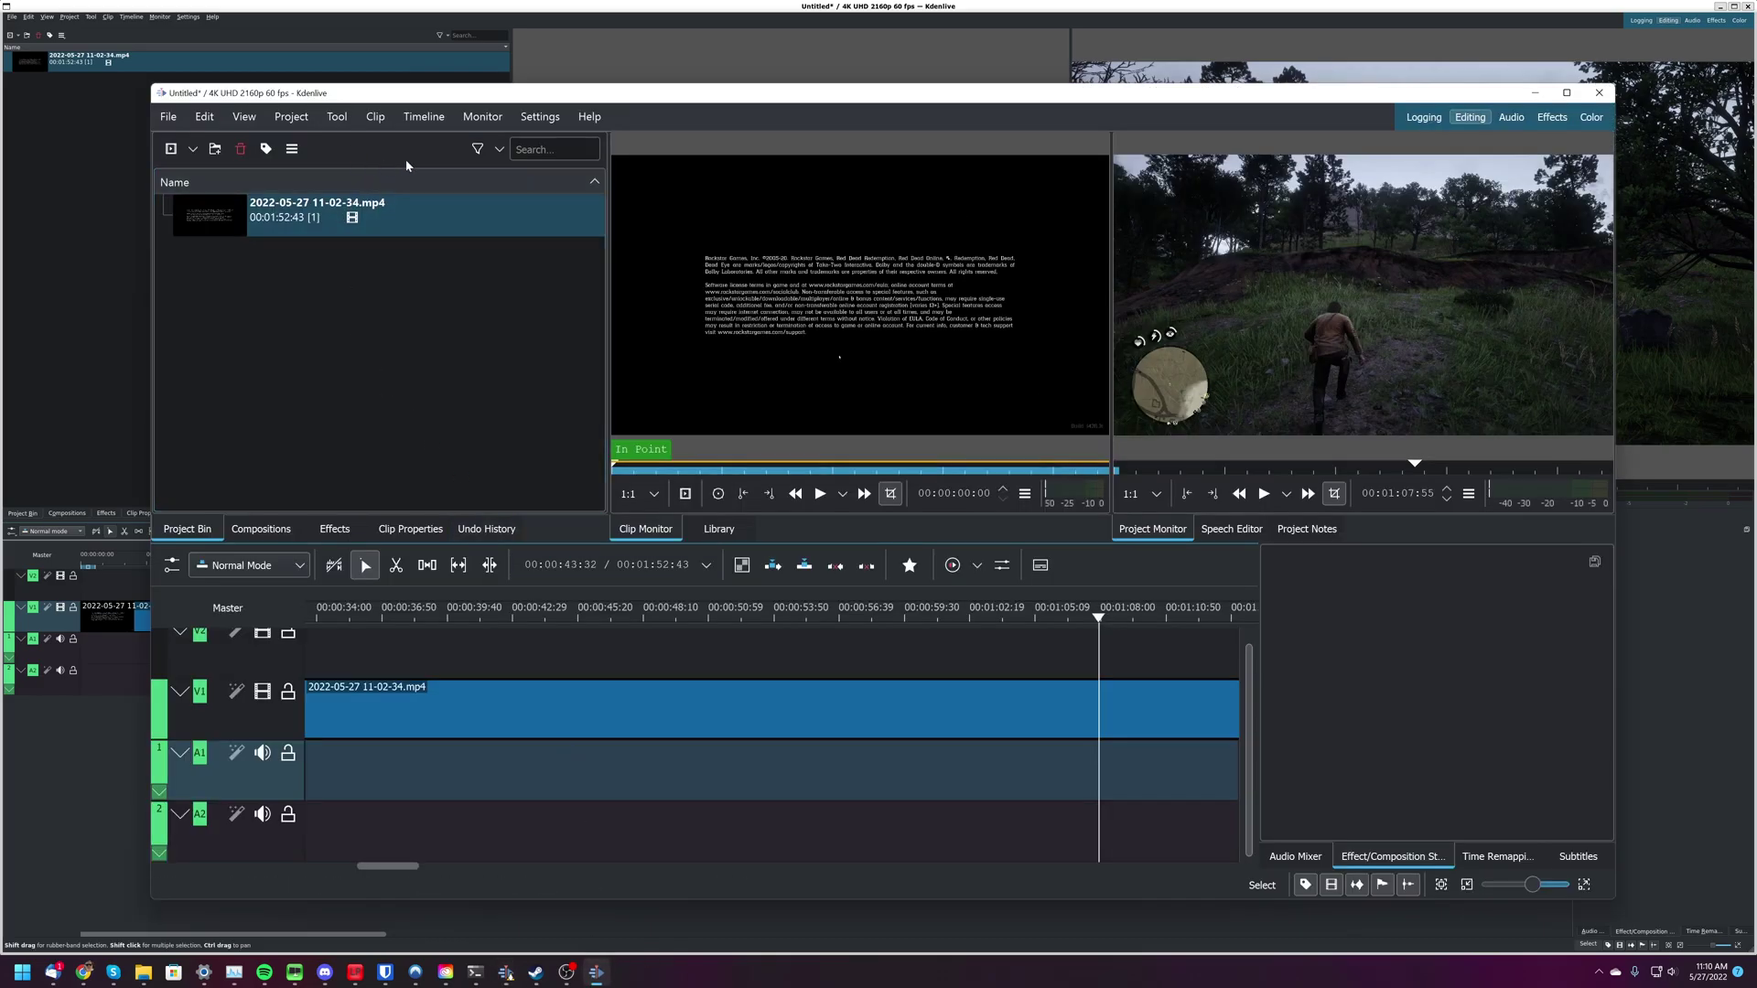
{"action": "left_click", "coordinate": [291, 116]}
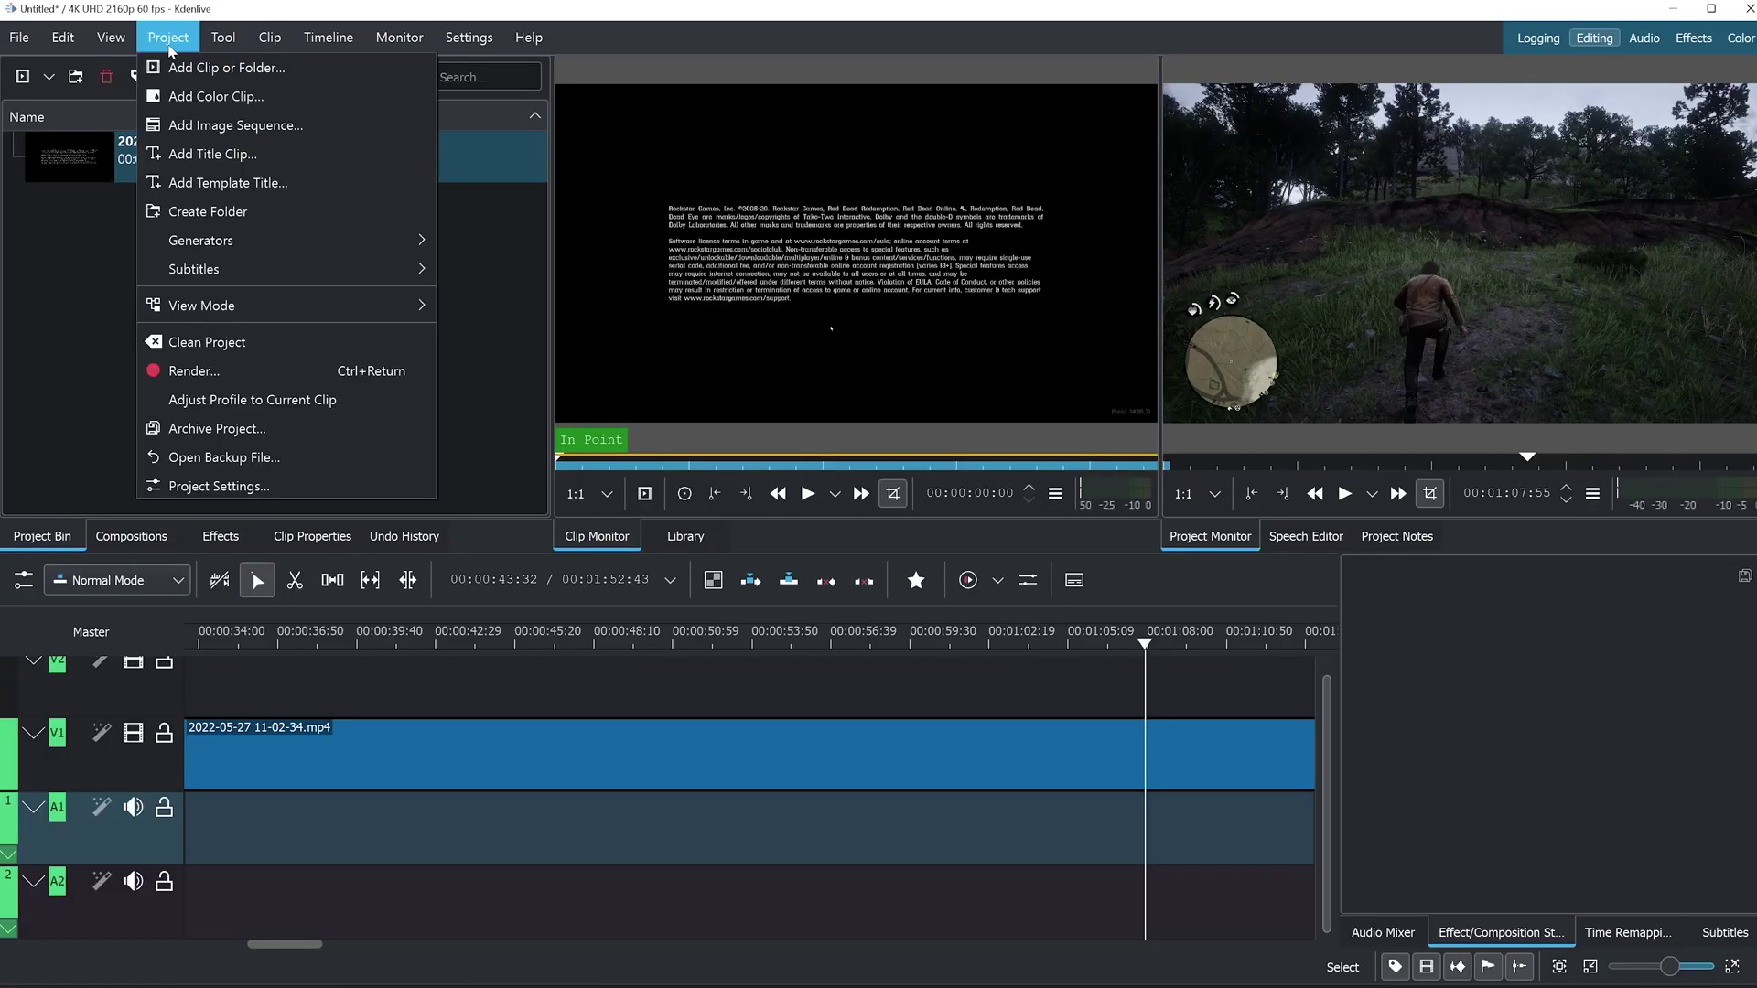
{"action": "mouse_move", "coordinate": [380, 41]}
{"action": "mouse_move", "coordinate": [5, 37]}
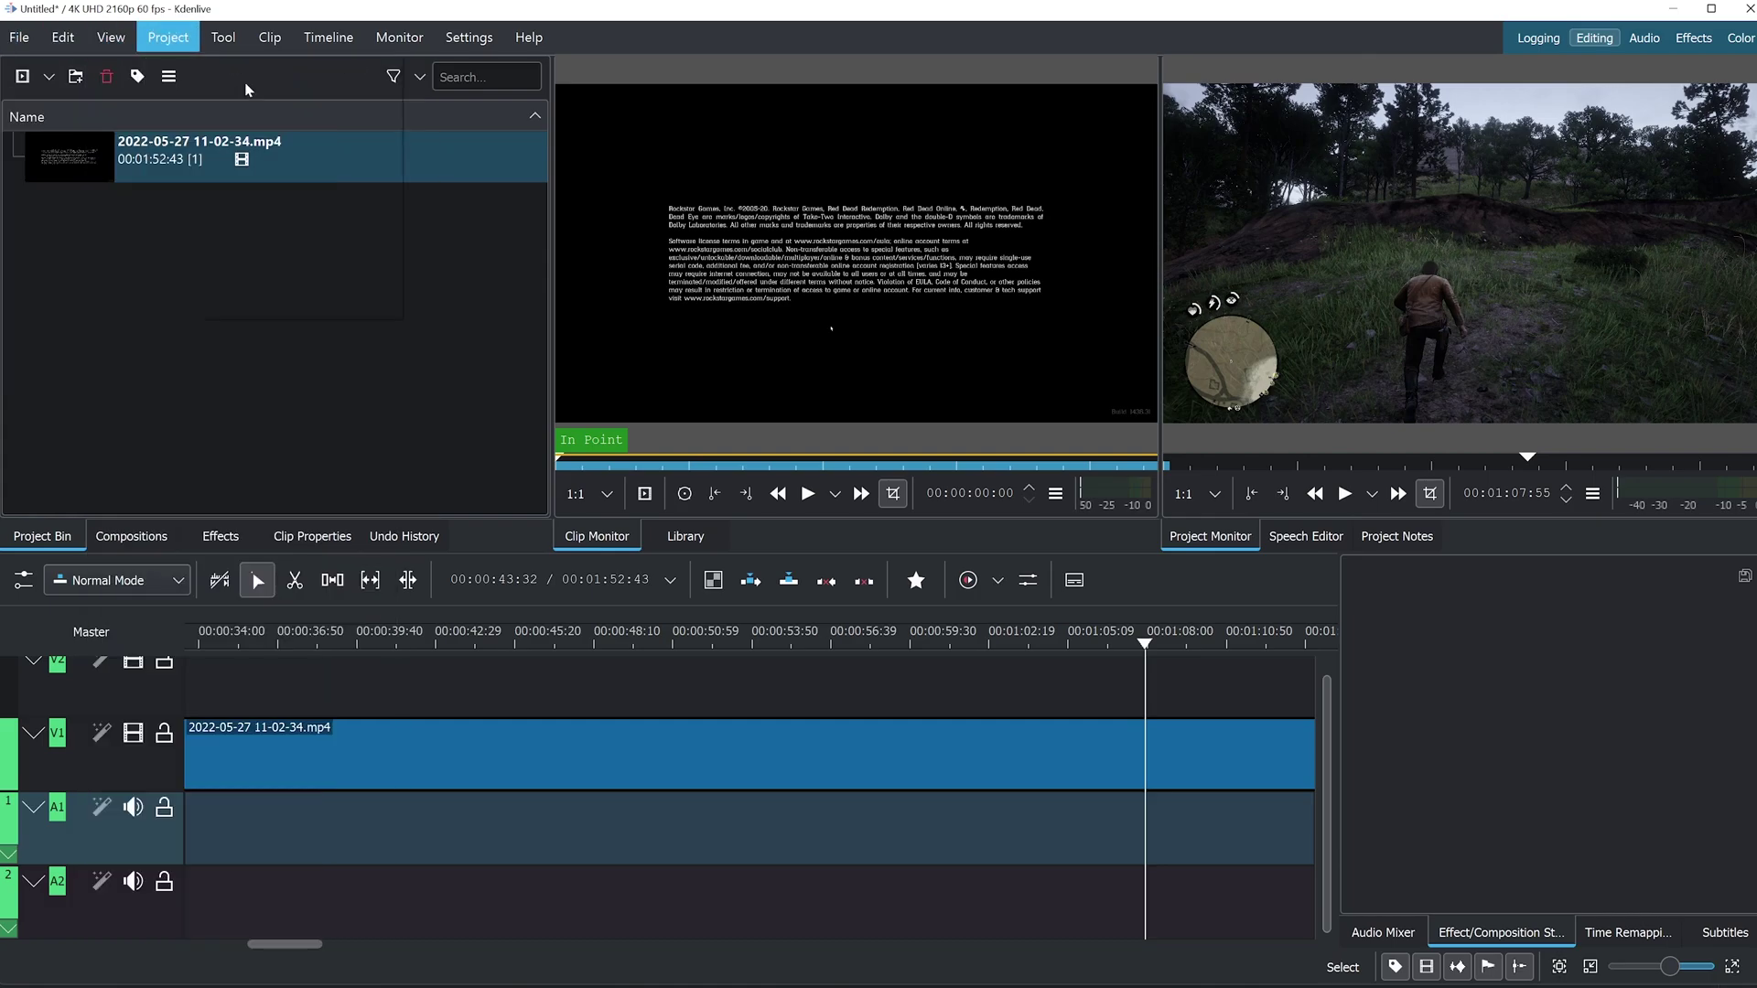
Open Project > Render, enable More options, and render MP4-H264/AAC to untitled.mp4
{"action": "mouse_move", "coordinate": [167, 38]}
{"action": "left_click", "coordinate": [360, 369]}
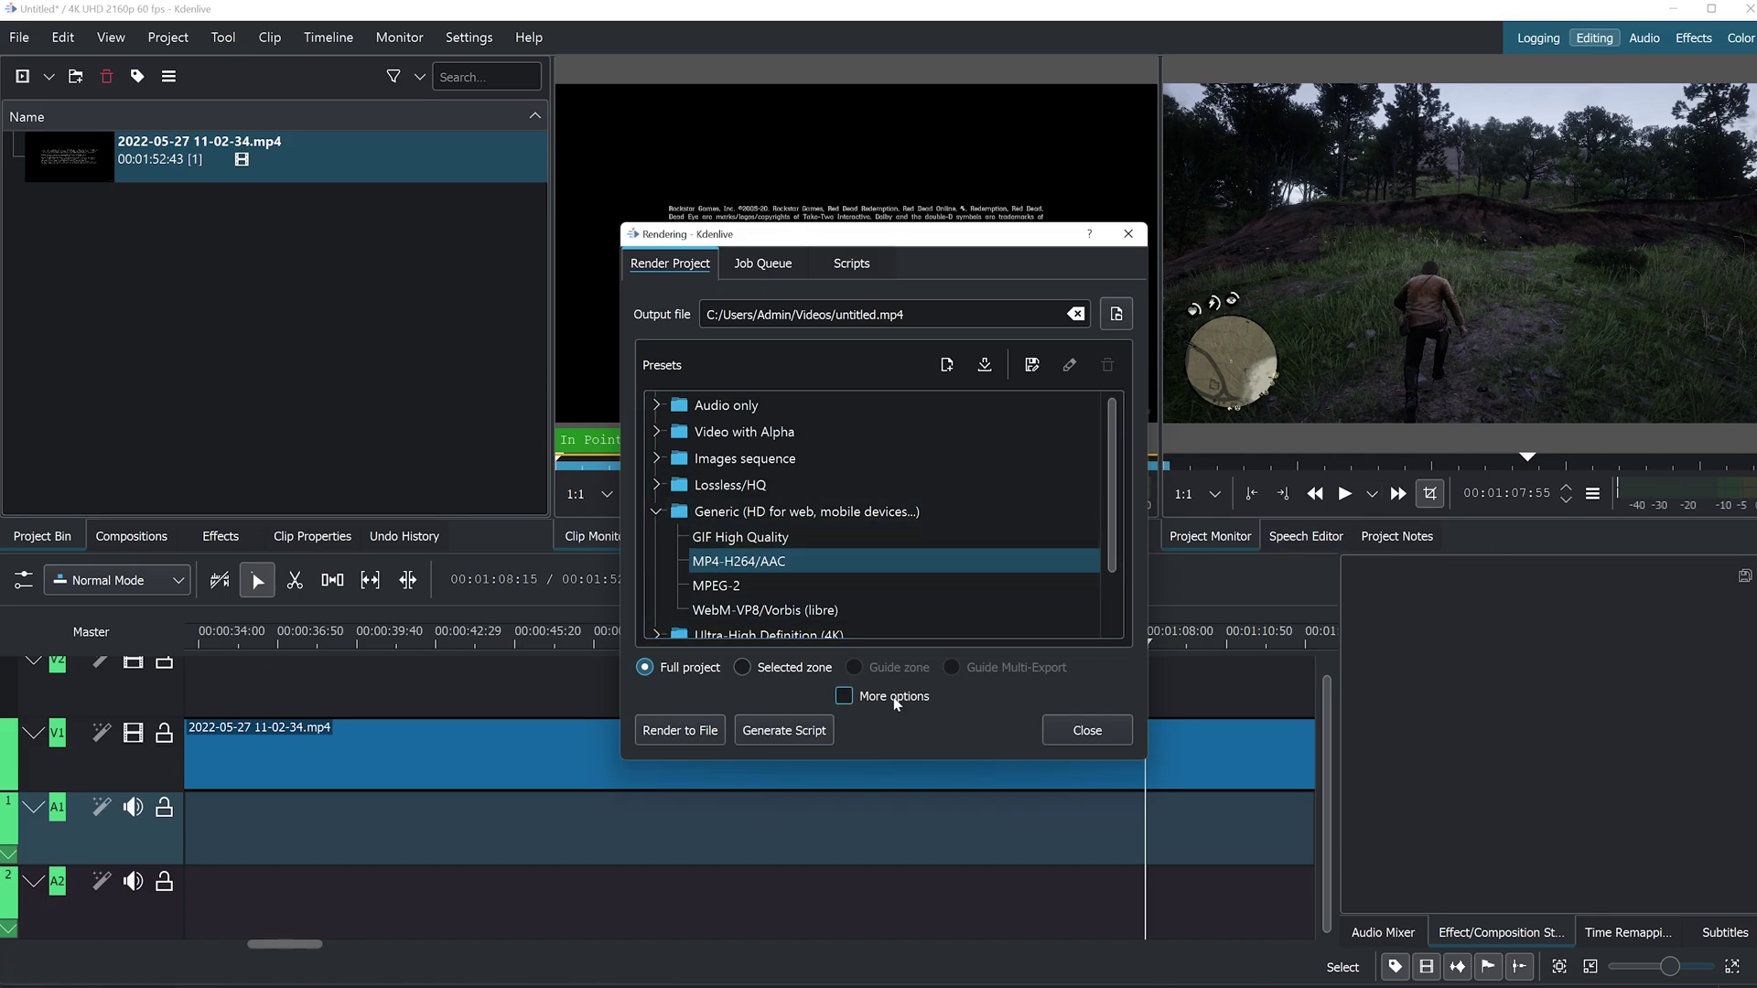
{"action": "left_click", "coordinate": [844, 695]}
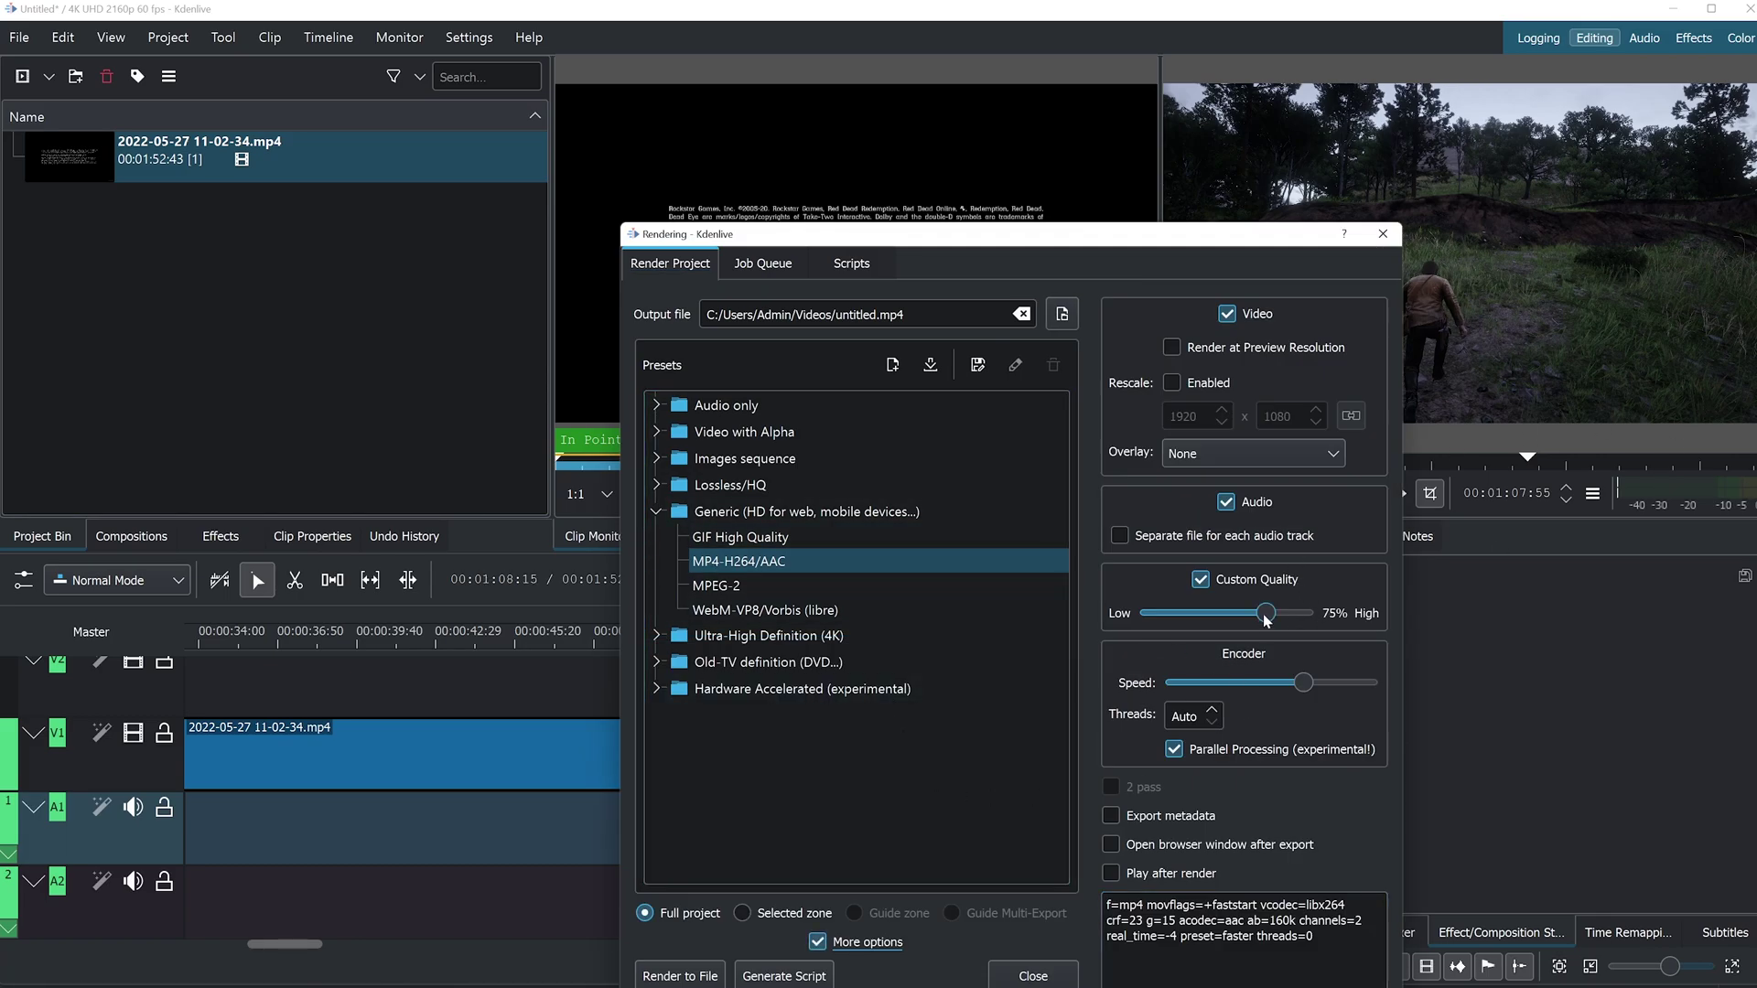
{"action": "left_click", "coordinate": [677, 978]}
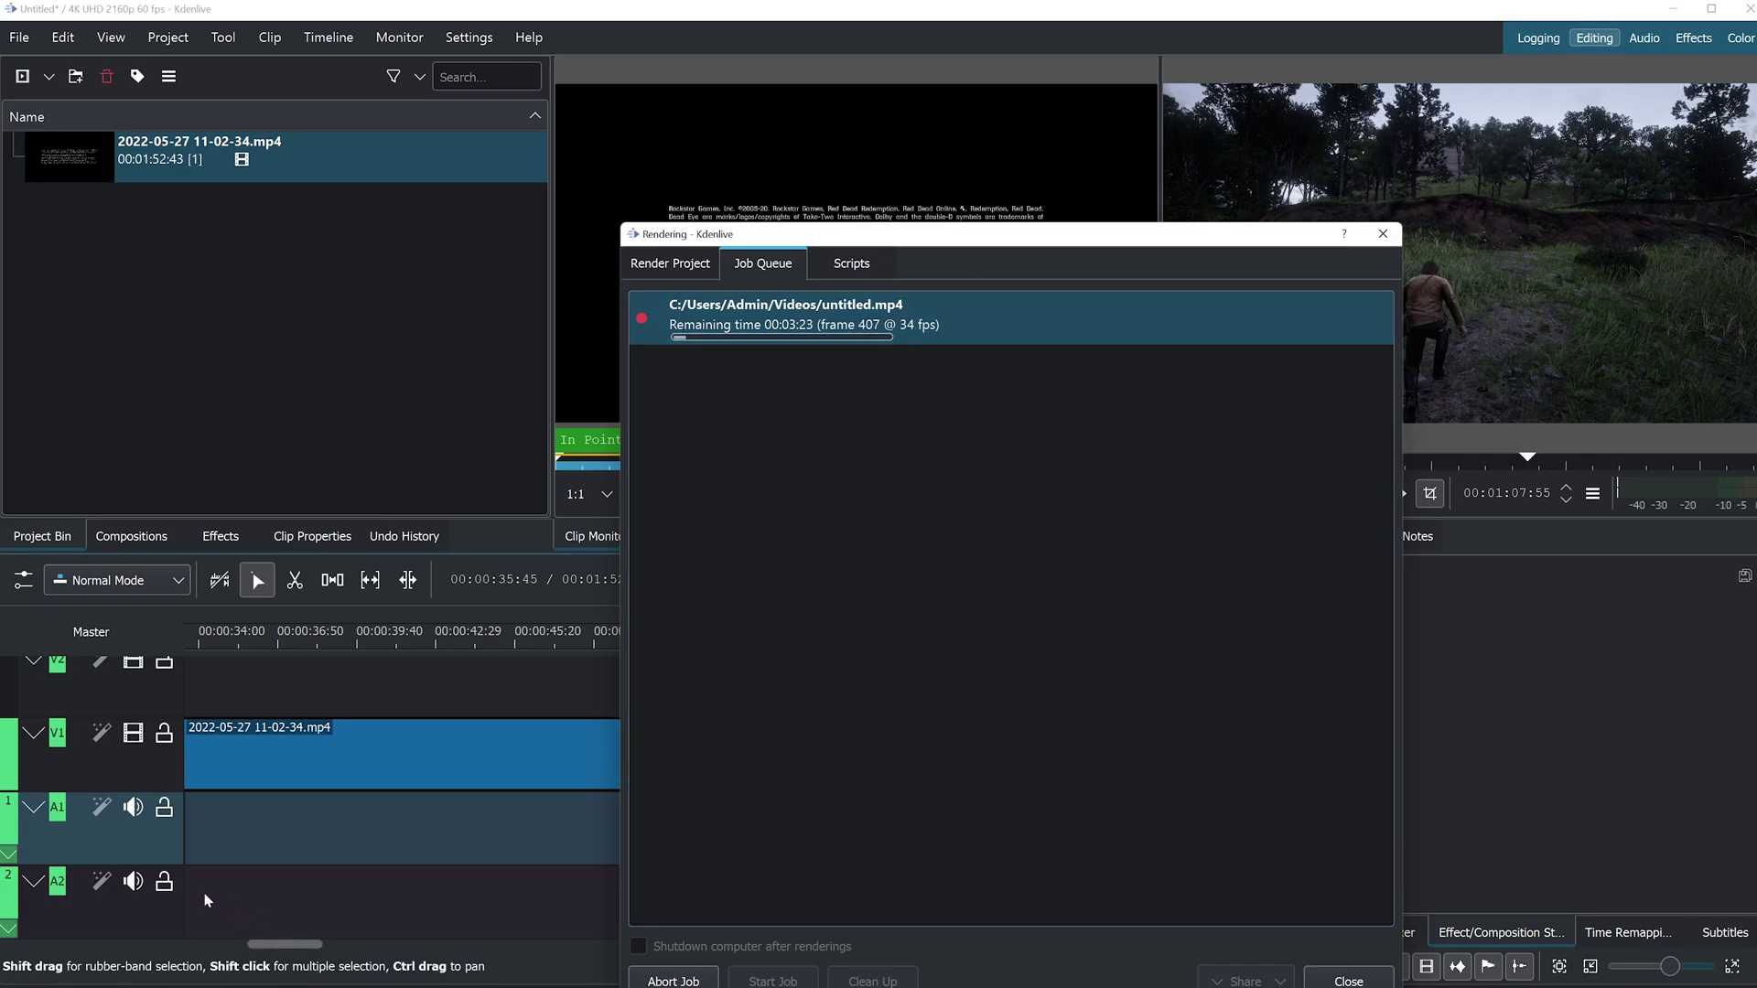
View Task Manager's CPU and Memory graphs (41 of 112 GB used) with htop over the render queue
{"action": "key", "text": "ctrl+shift+Escape"}
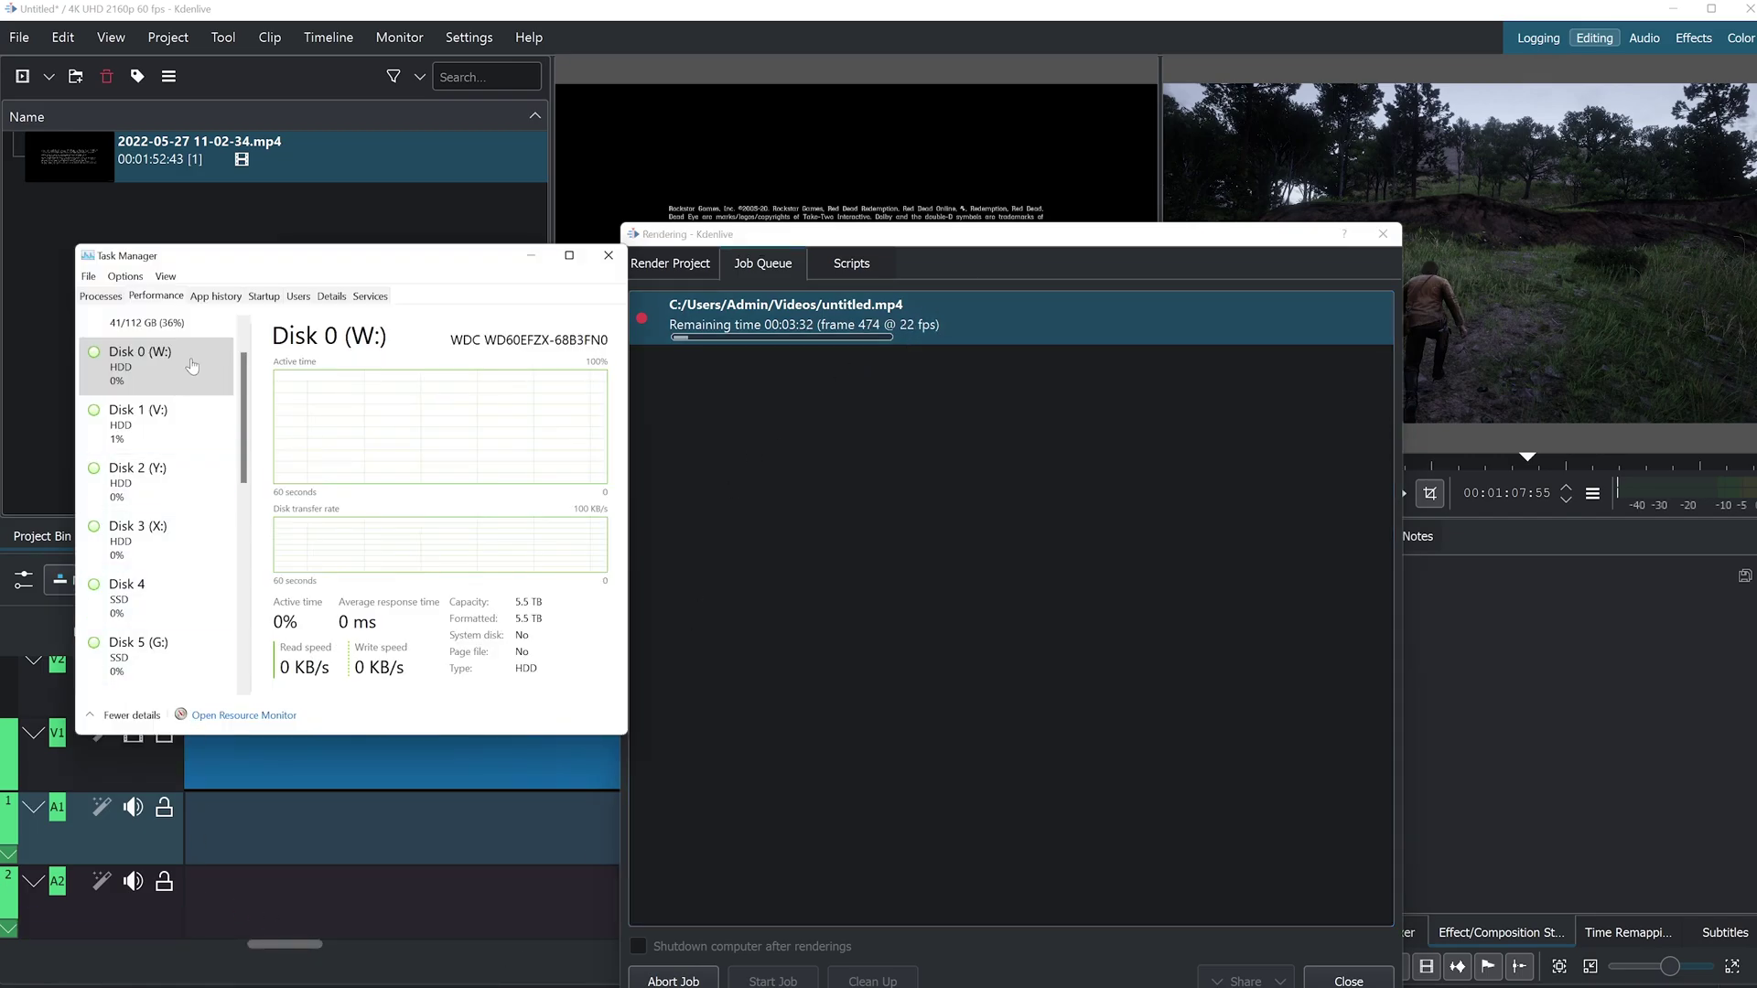
{"action": "scroll", "coordinate": [156, 412], "scroll_direction": "up", "scroll_amount": 2}
{"action": "left_click", "coordinate": [137, 337]}
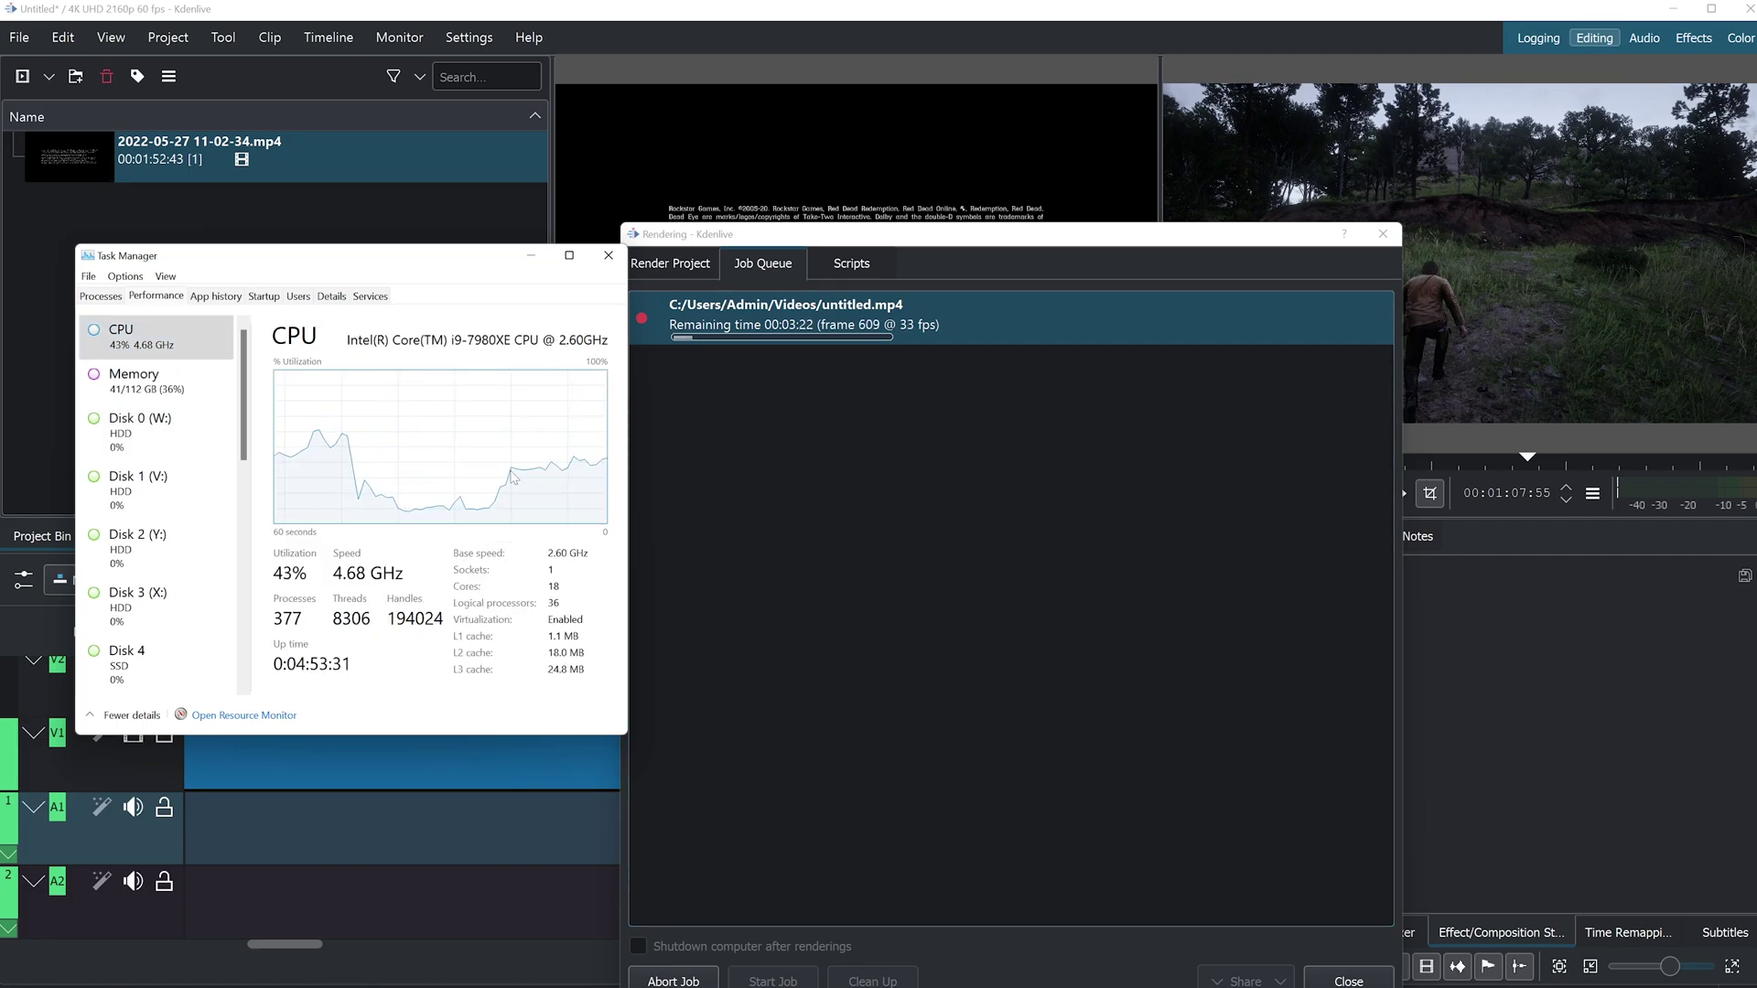
{"action": "left_click", "coordinate": [107, 400]}
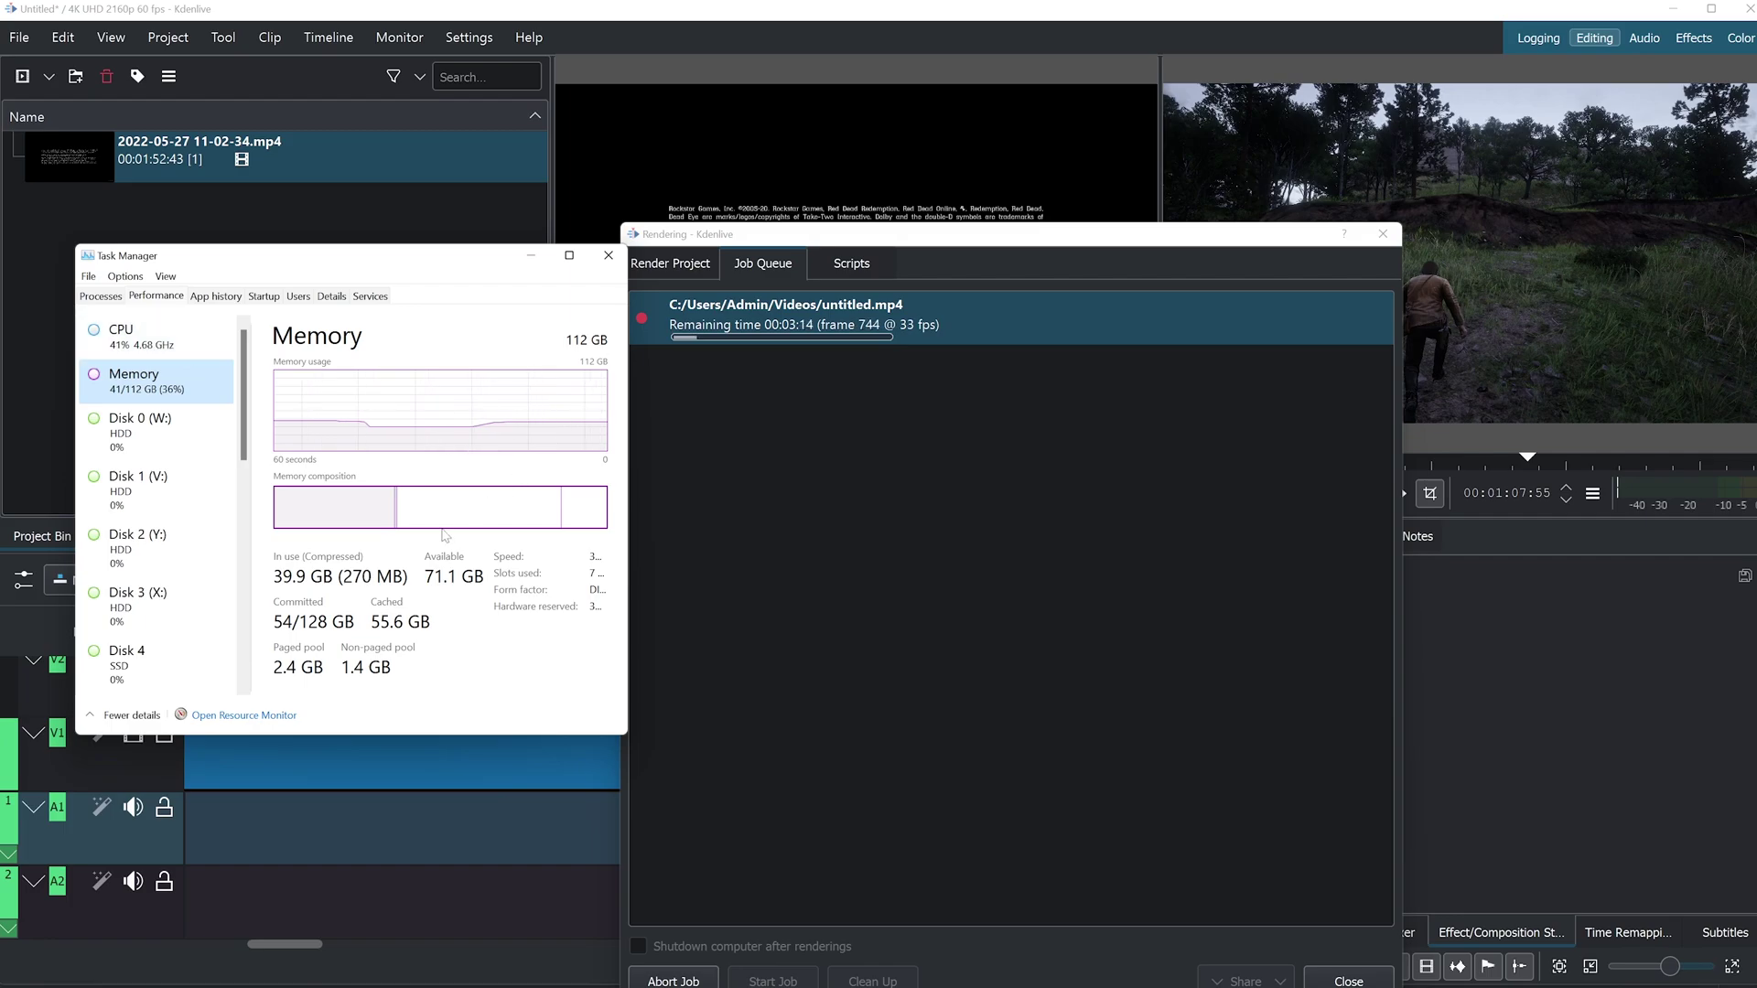
{"action": "mouse_move", "coordinate": [346, 497]}
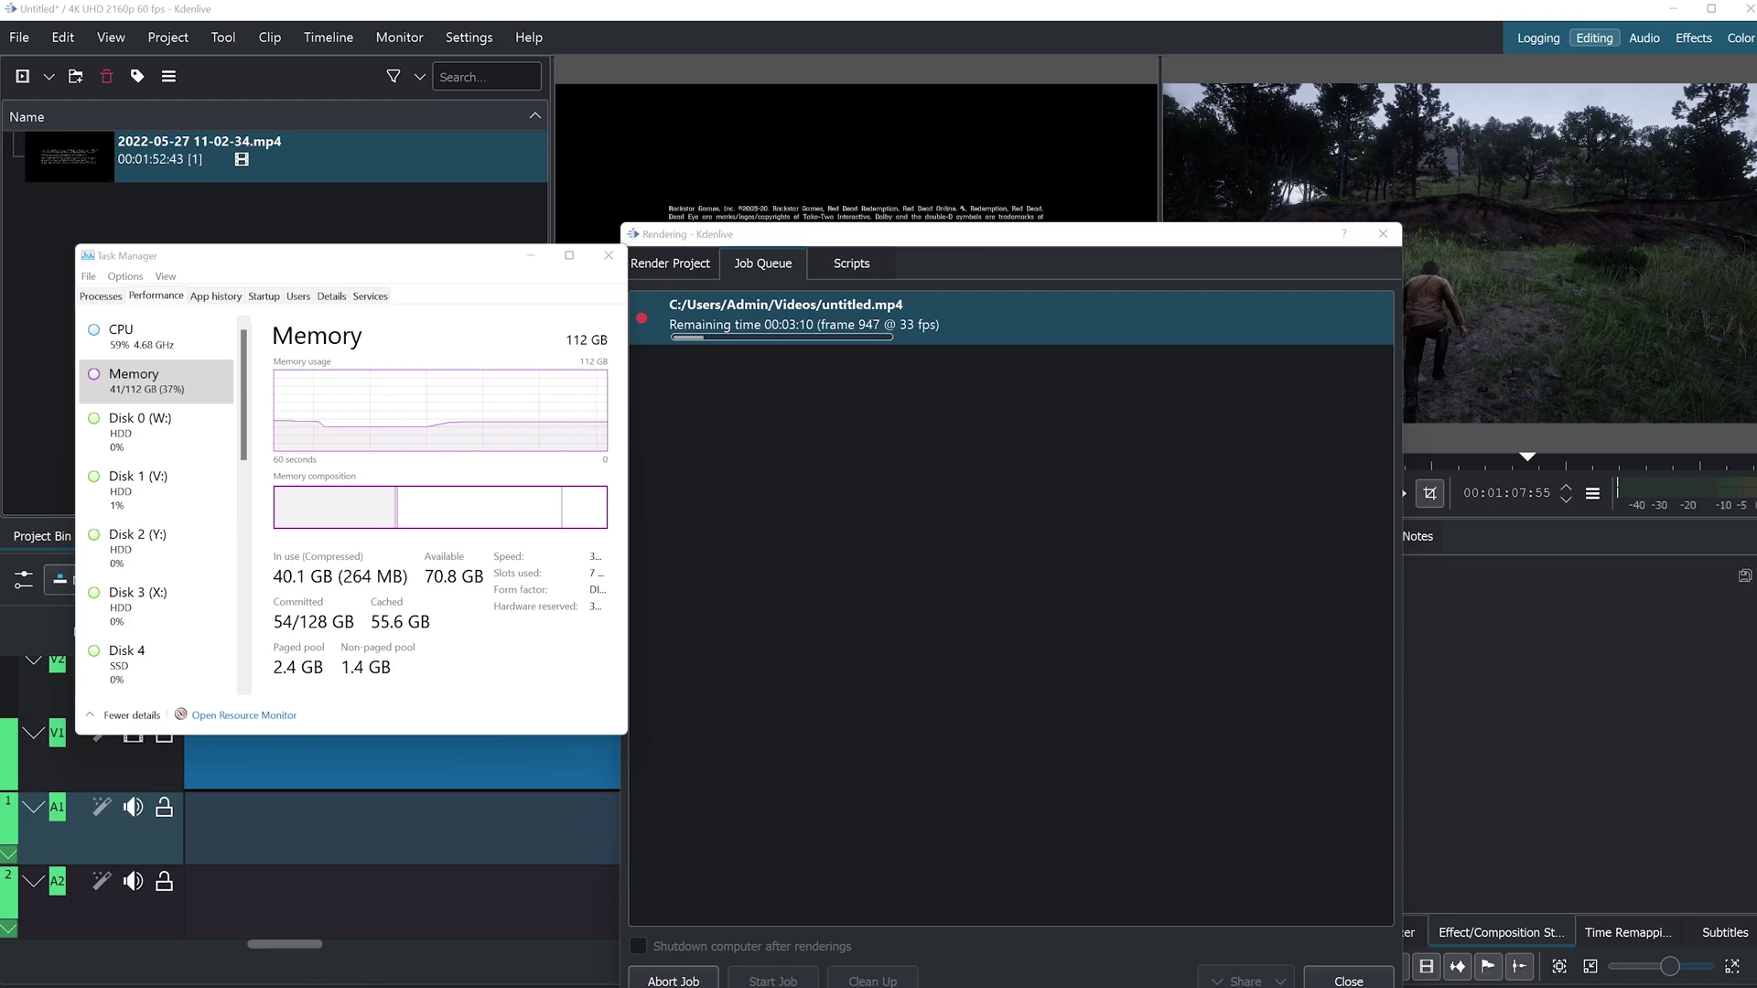
{"action": "left_click_drag", "start_coordinate": [0, 283], "coordinate": [1376, 273]}
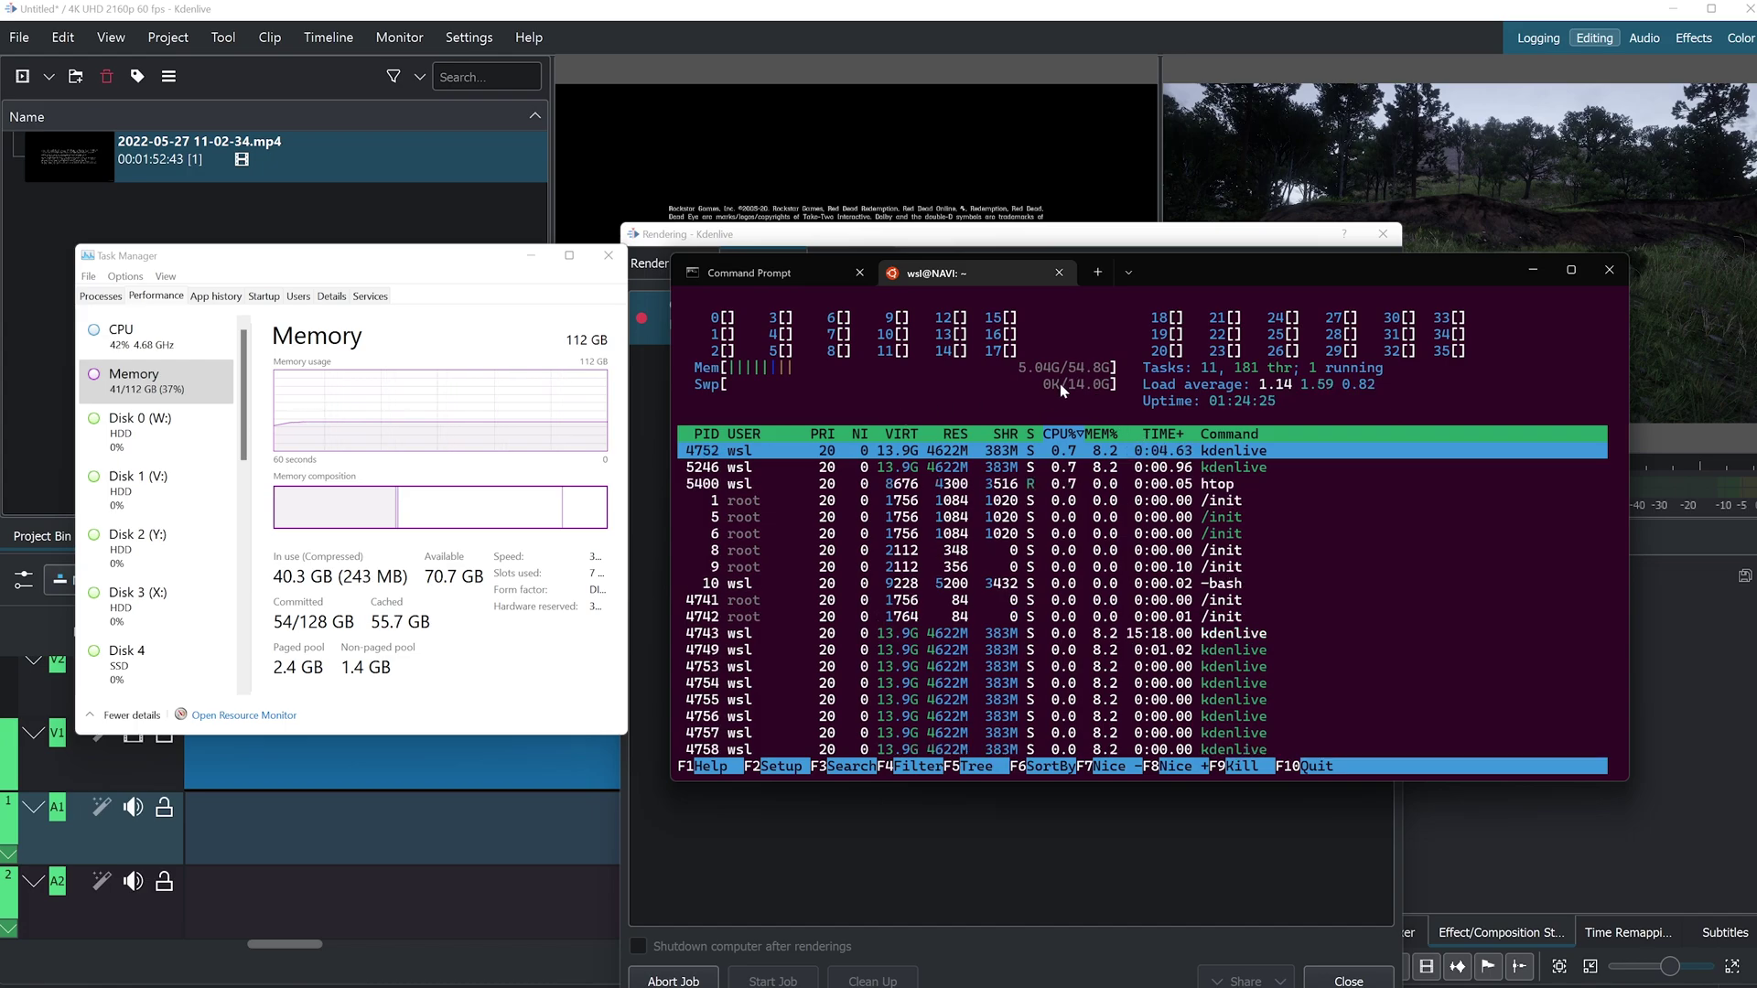
Quit htop, move the terminal aside, recheck CPU, and bring up the crashed untitled.mp4 render queue
{"action": "key", "text": "q"}
{"action": "left_click_drag", "start_coordinate": [1189, 277], "coordinate": [1108, 399]}
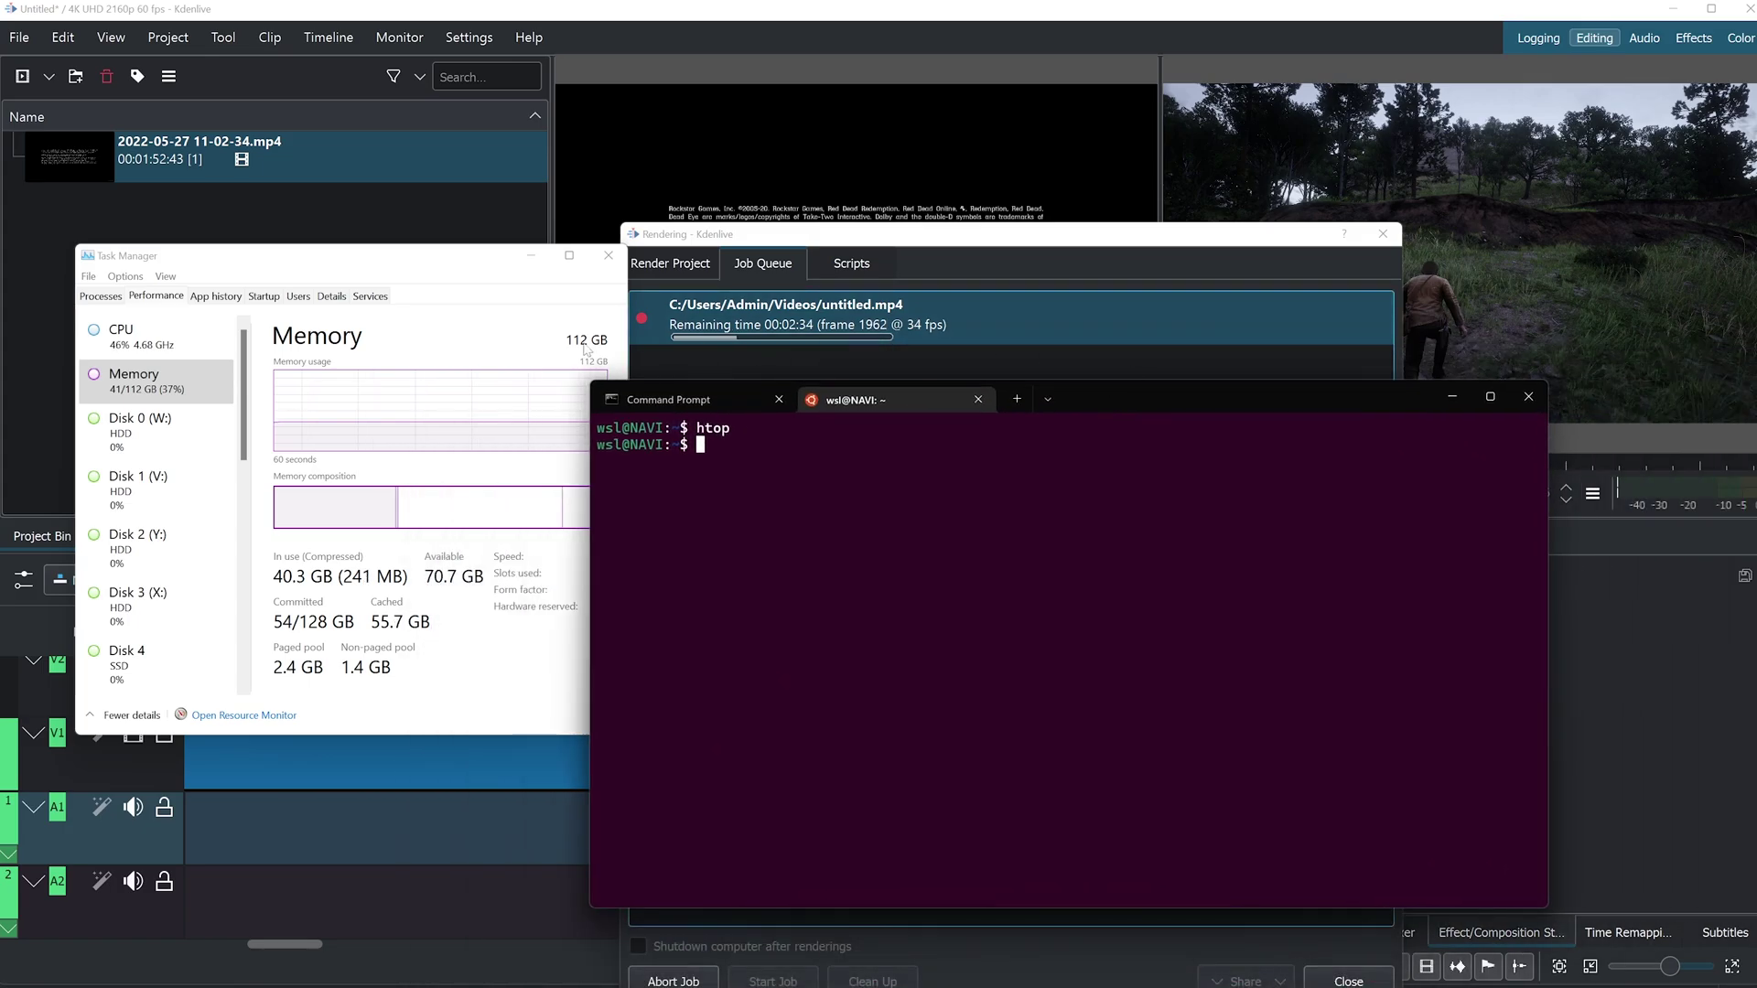
{"action": "left_click", "coordinate": [119, 335]}
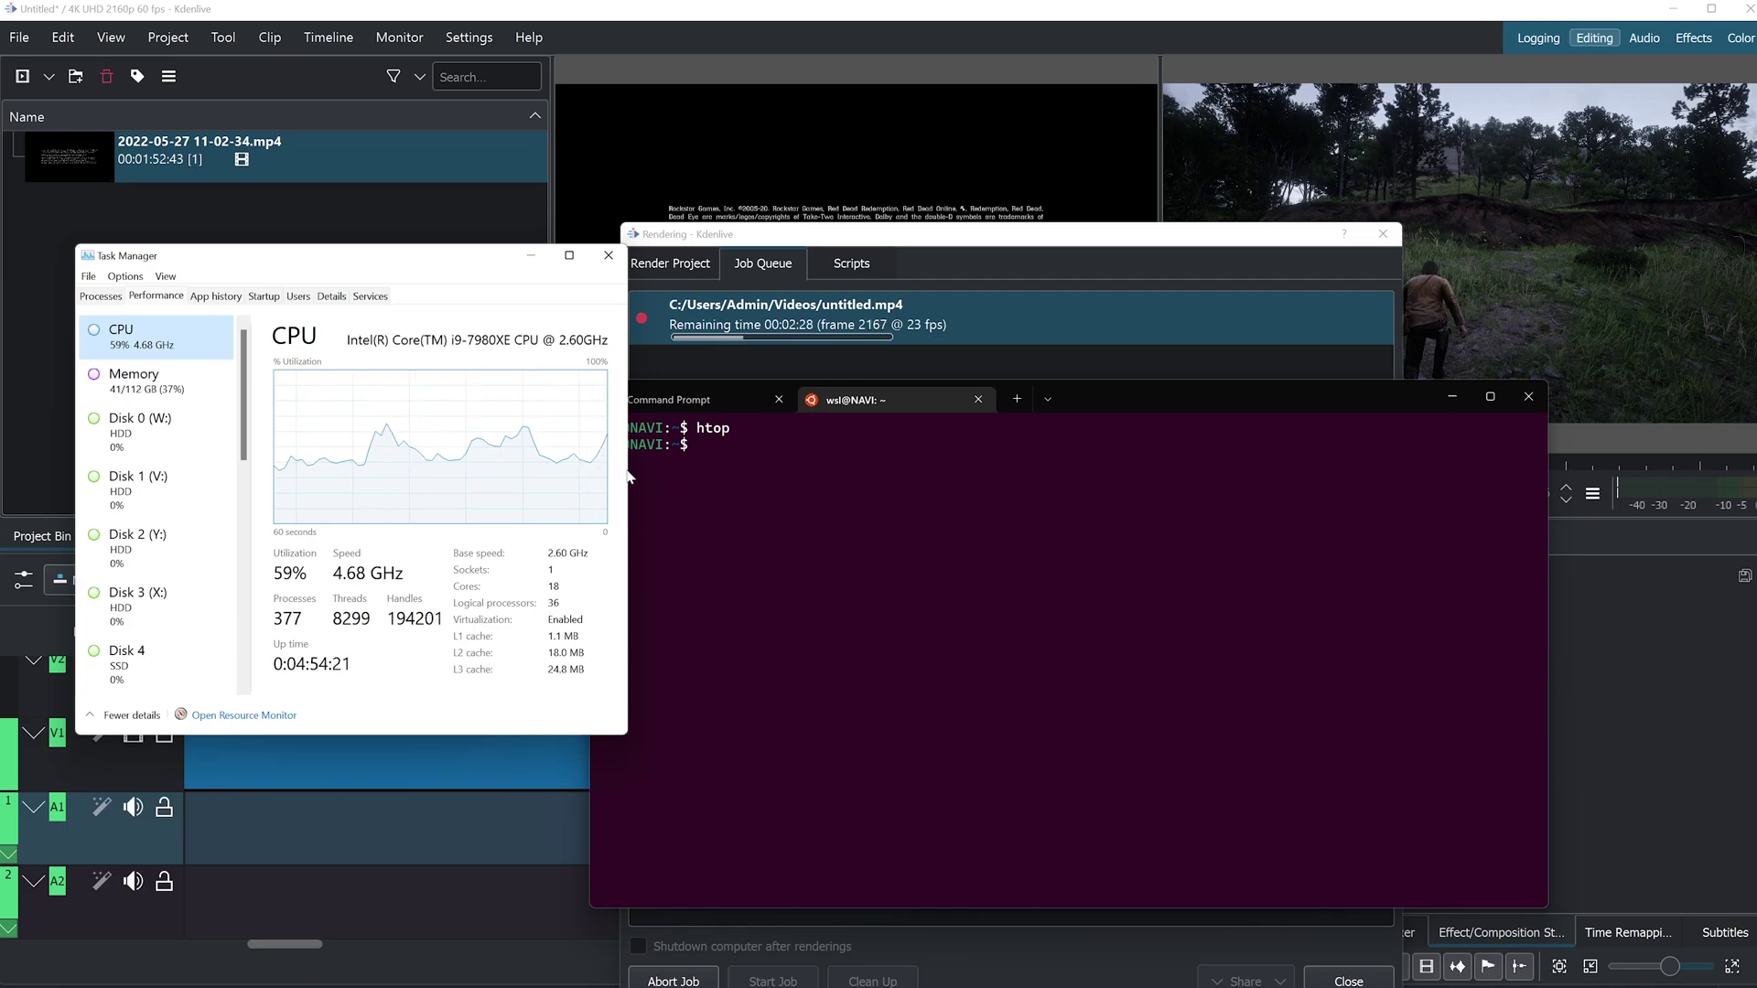
{"action": "left_click", "coordinate": [984, 320]}
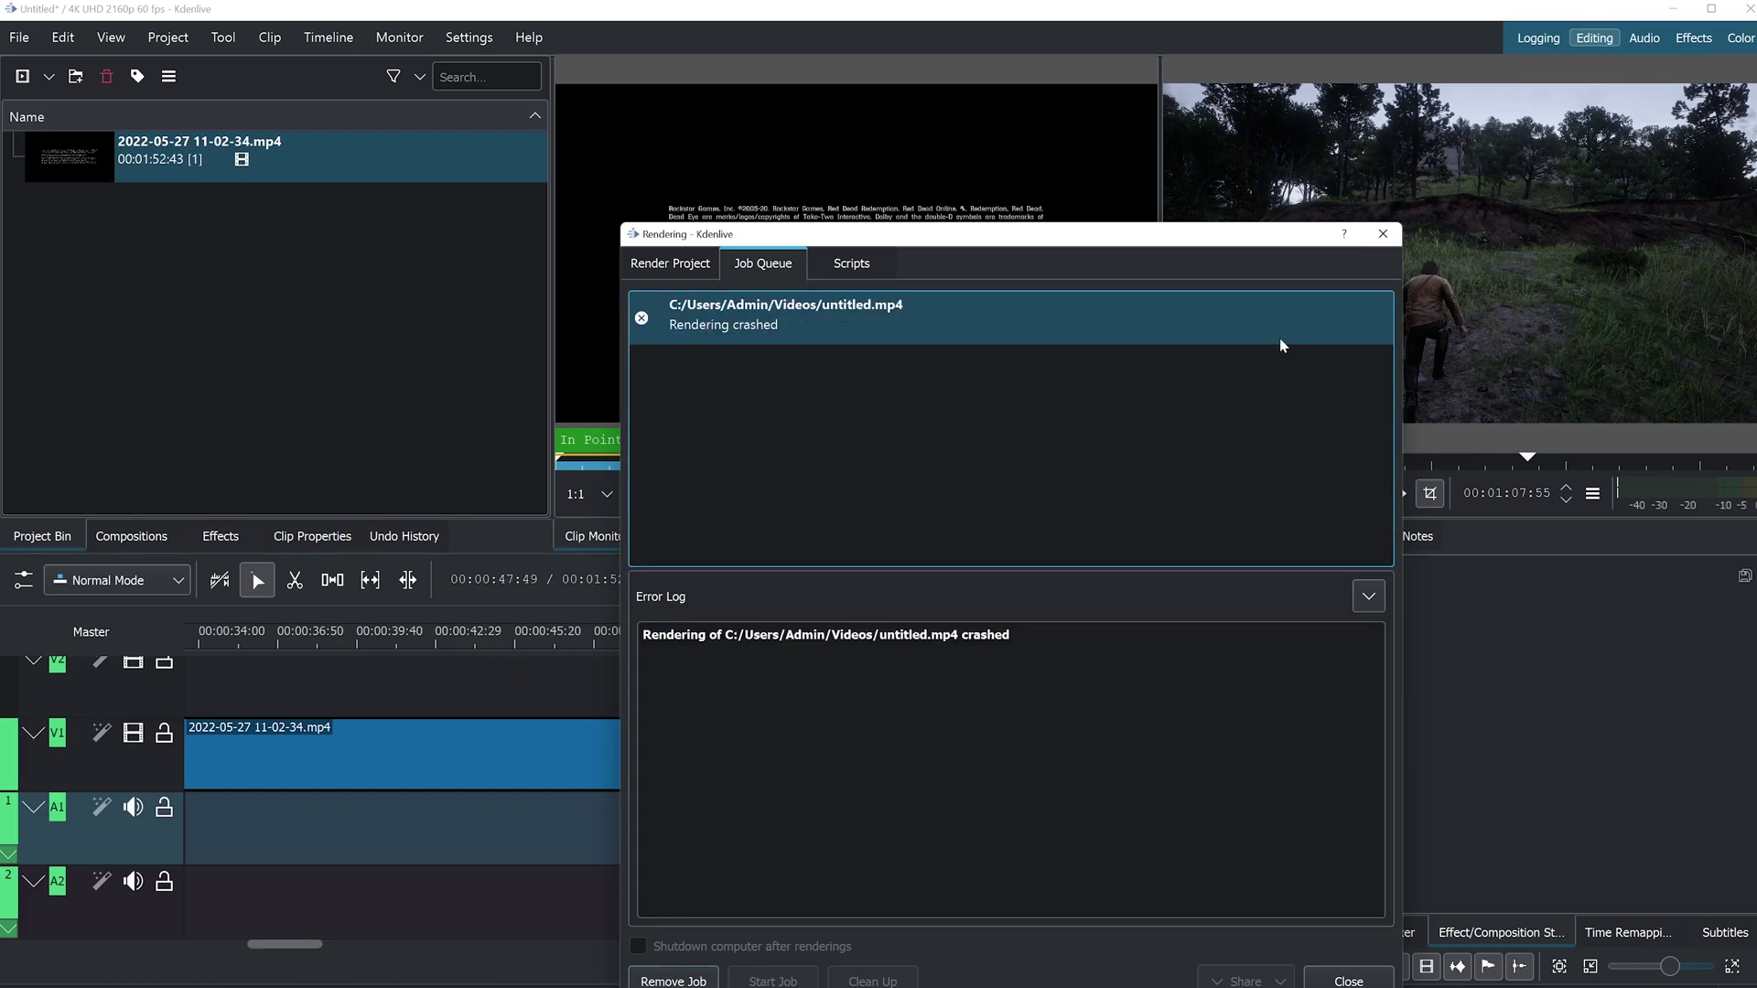
Close the render queue, scrub the playhead past 00:01:01:07, and enter python prime.py in Command Prompt
{"action": "left_click", "coordinate": [1383, 234]}
{"action": "left_click_drag", "start_coordinate": [821, 640], "coordinate": [630, 659]}
{"action": "left_click_drag", "start_coordinate": [842, 635], "coordinate": [425, 613]}
{"action": "left_click", "coordinate": [1192, 633]}
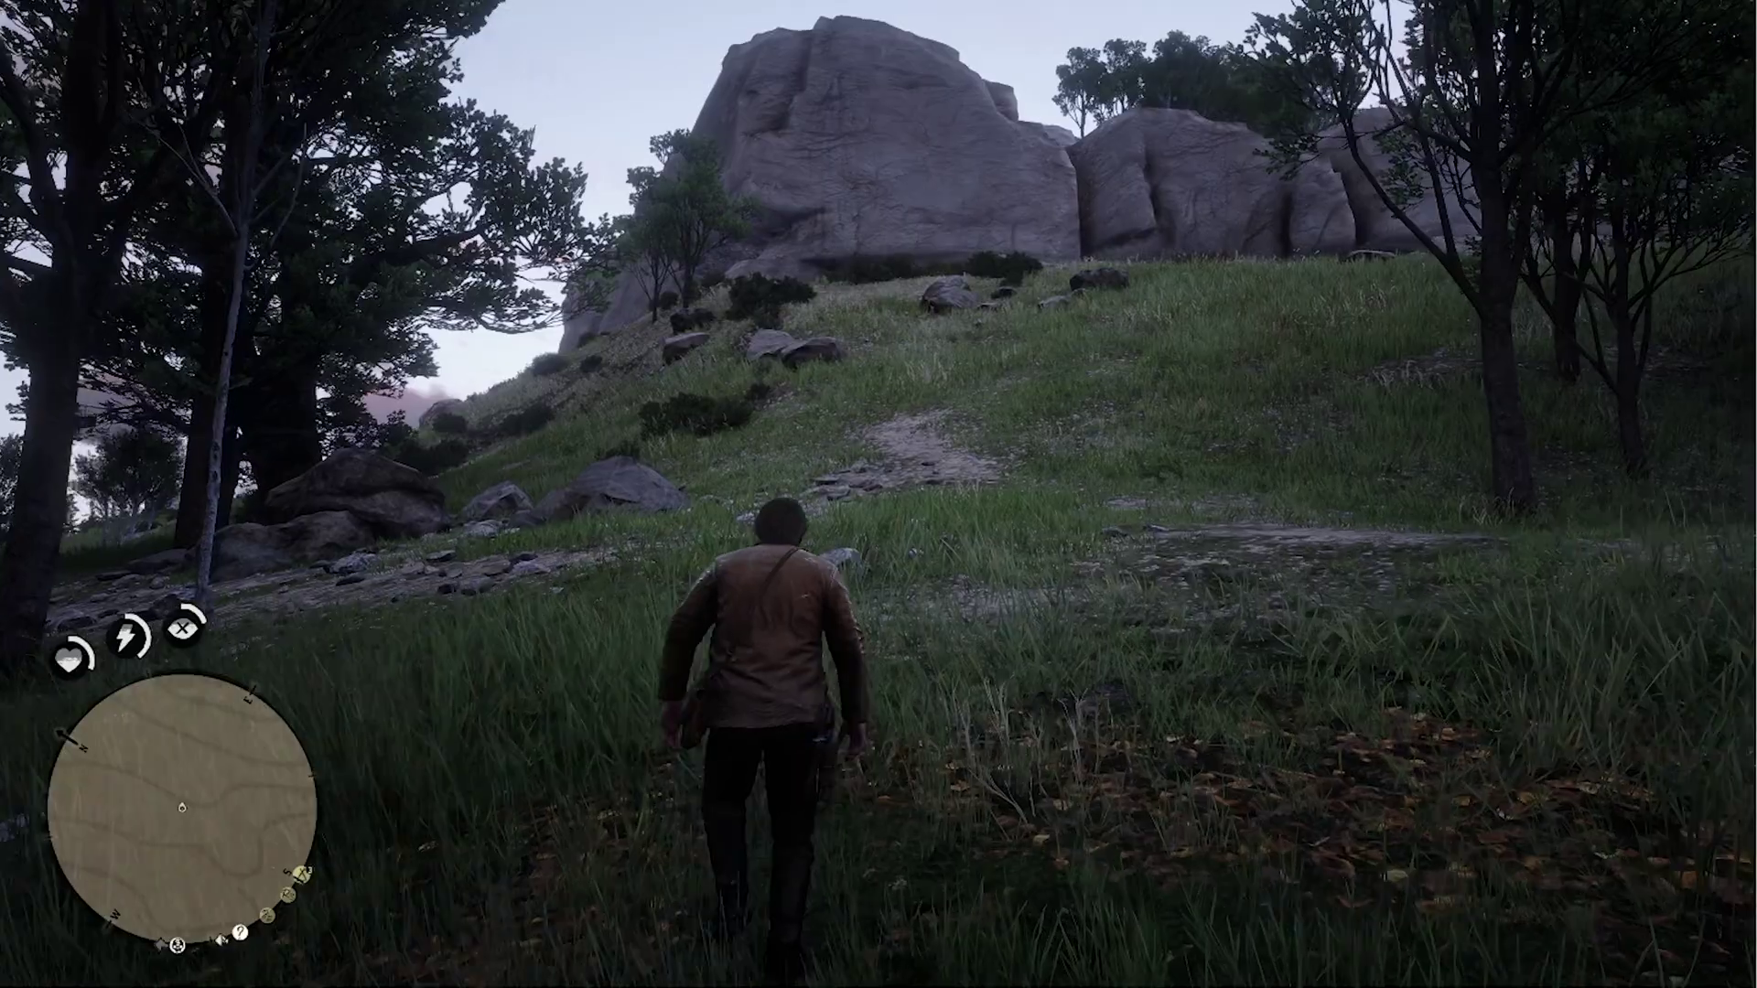
{"action": "type", "text": "prime.py"}
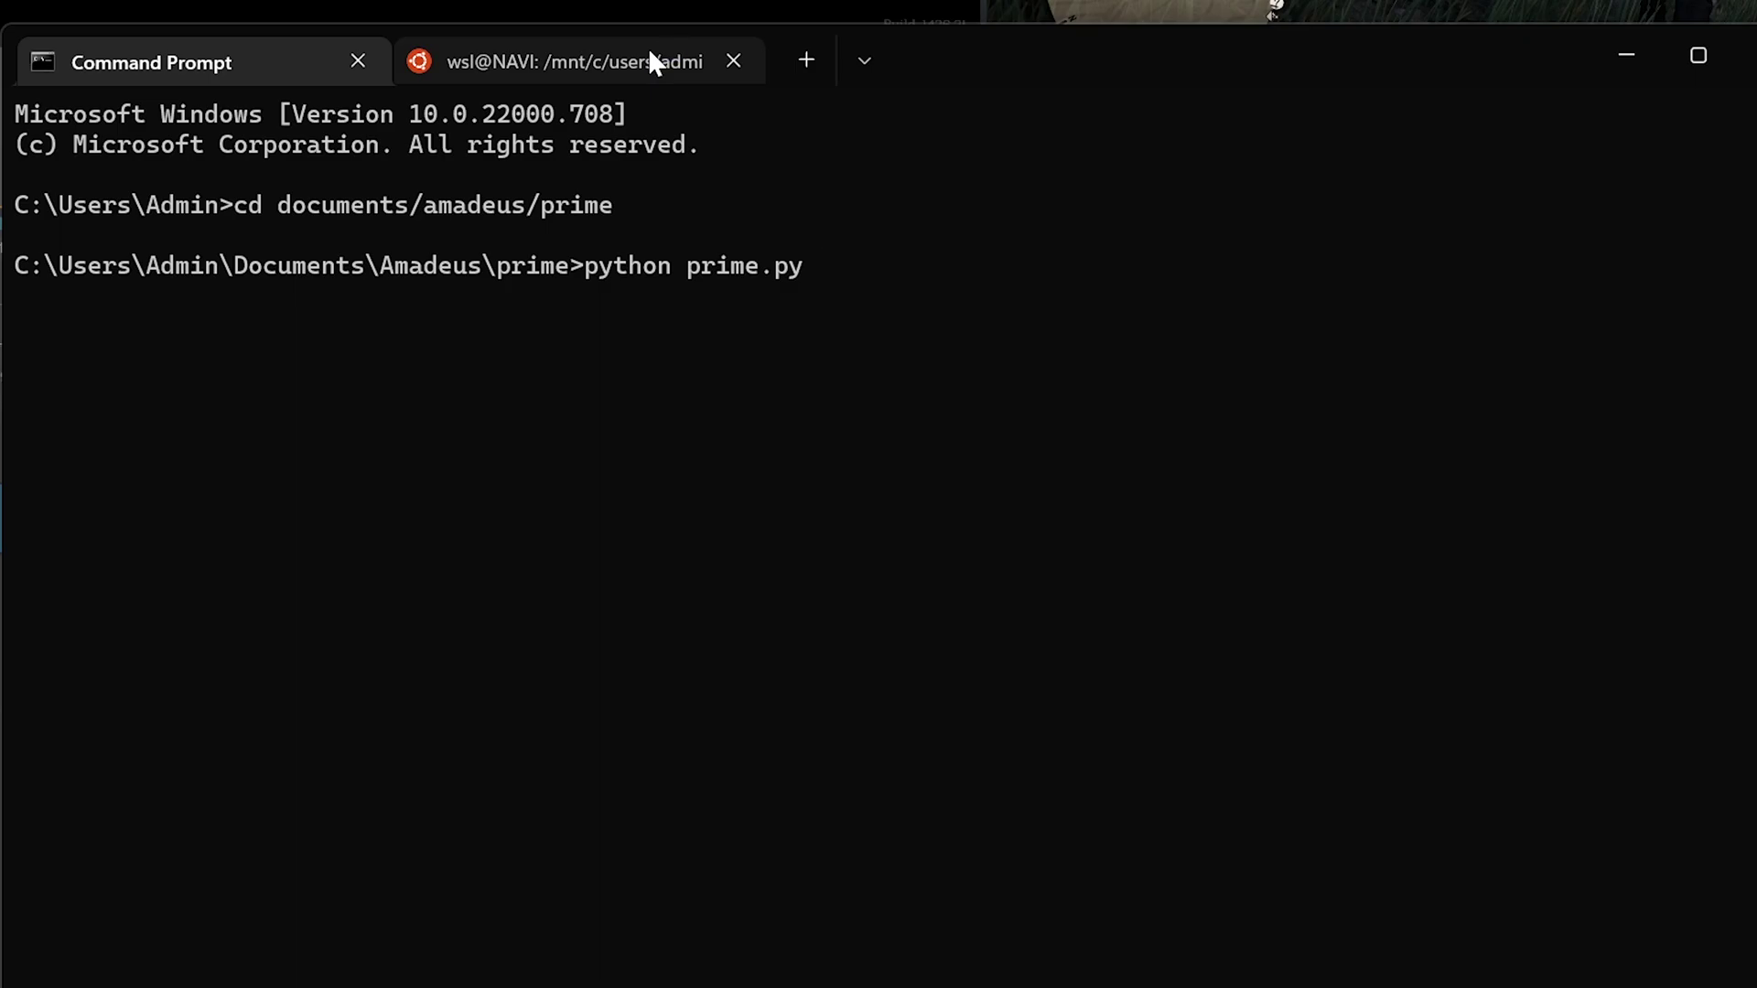
Run python prime.py under WSL (2636 ms) and in Command Prompt (2653 ms)
{"action": "left_click", "coordinate": [649, 60]}
{"action": "type", "text": "python prime.py"}
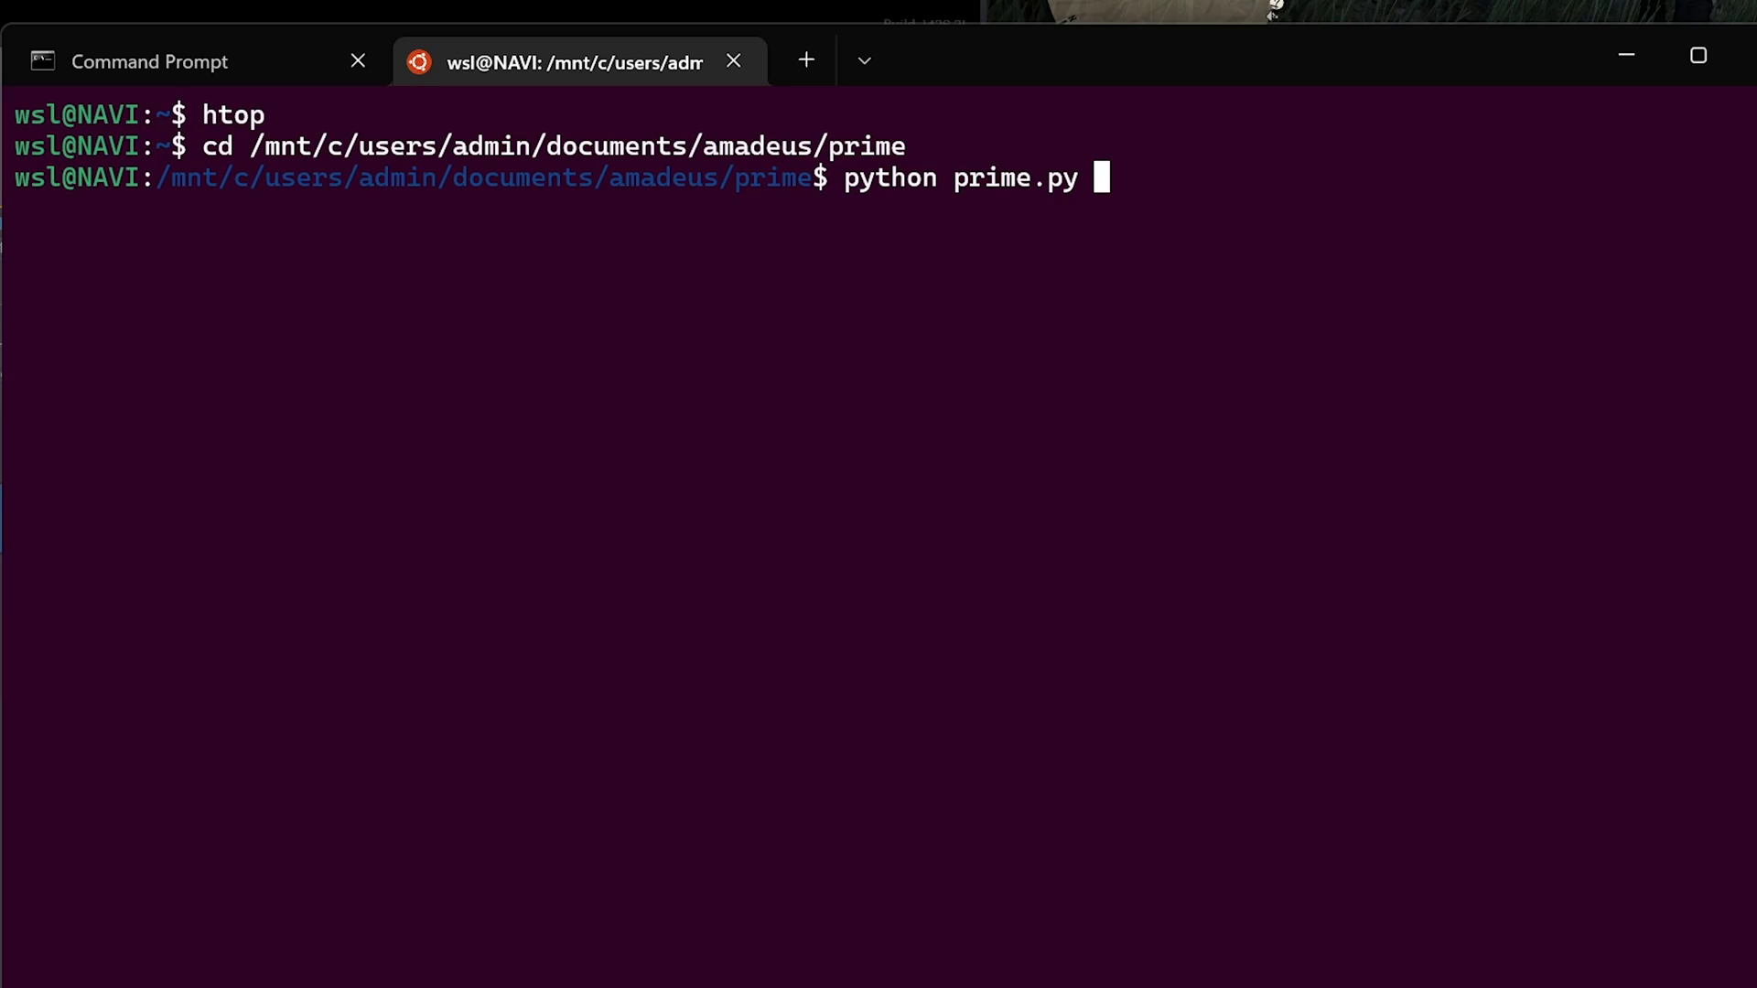
{"action": "key", "text": "Return"}
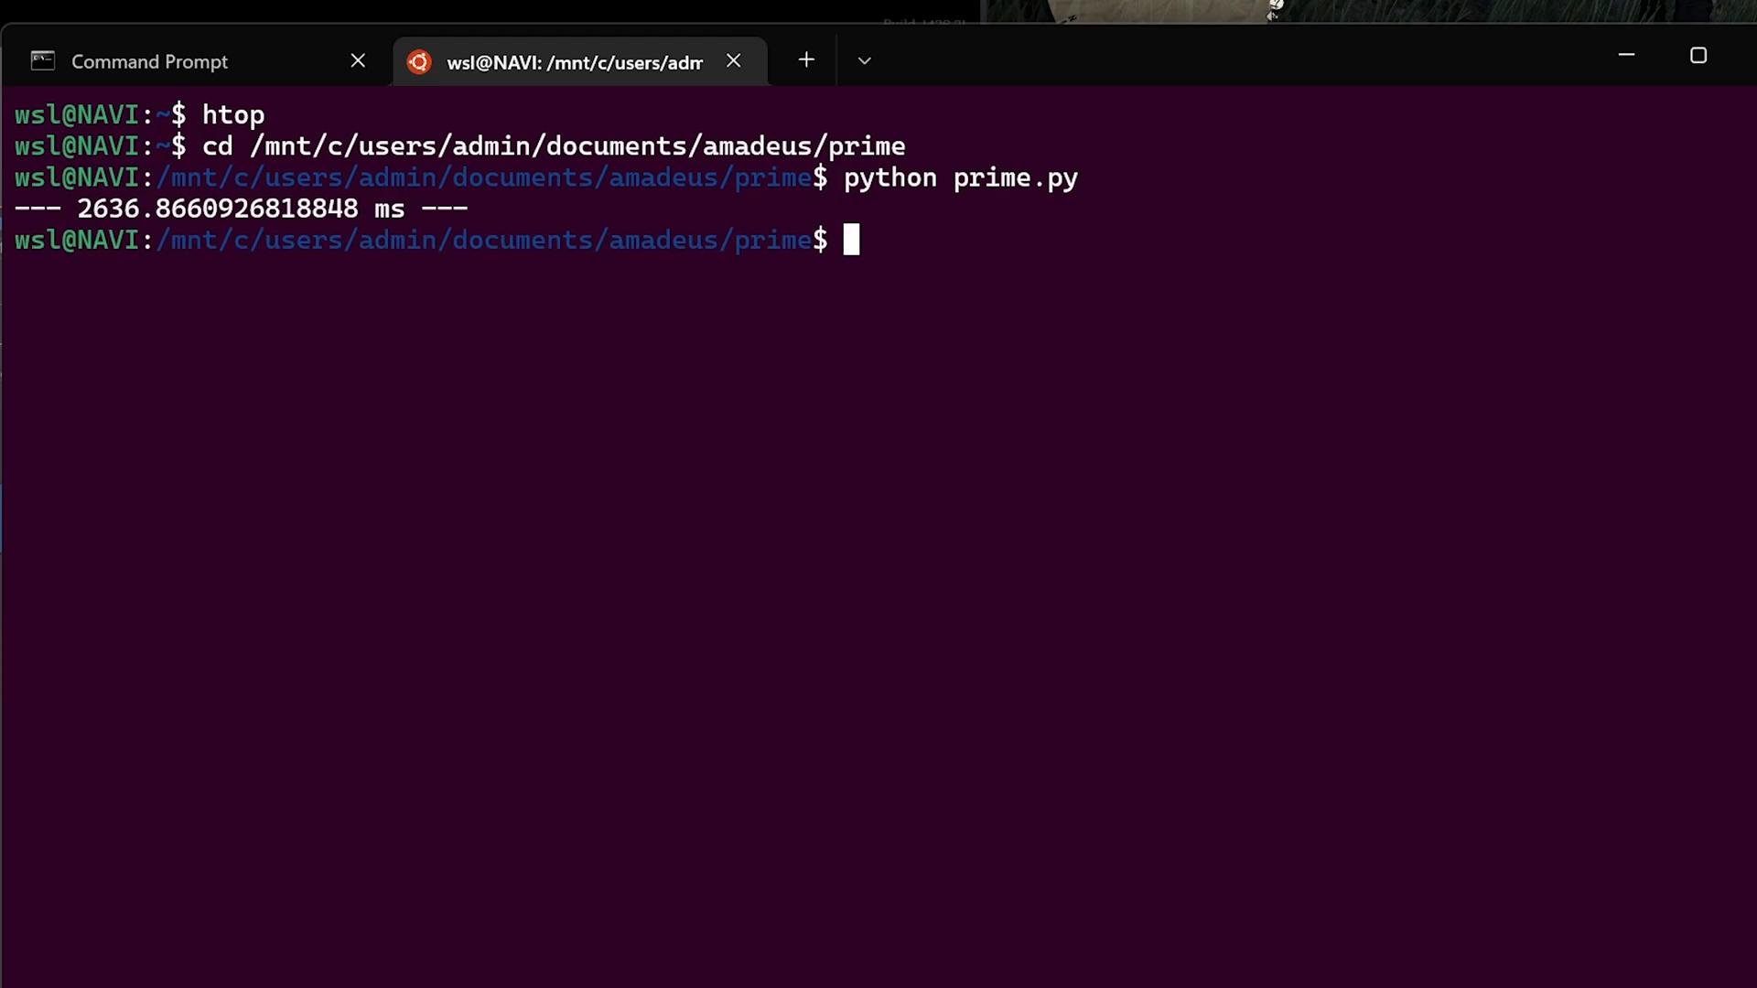
{"action": "left_click", "coordinate": [127, 64]}
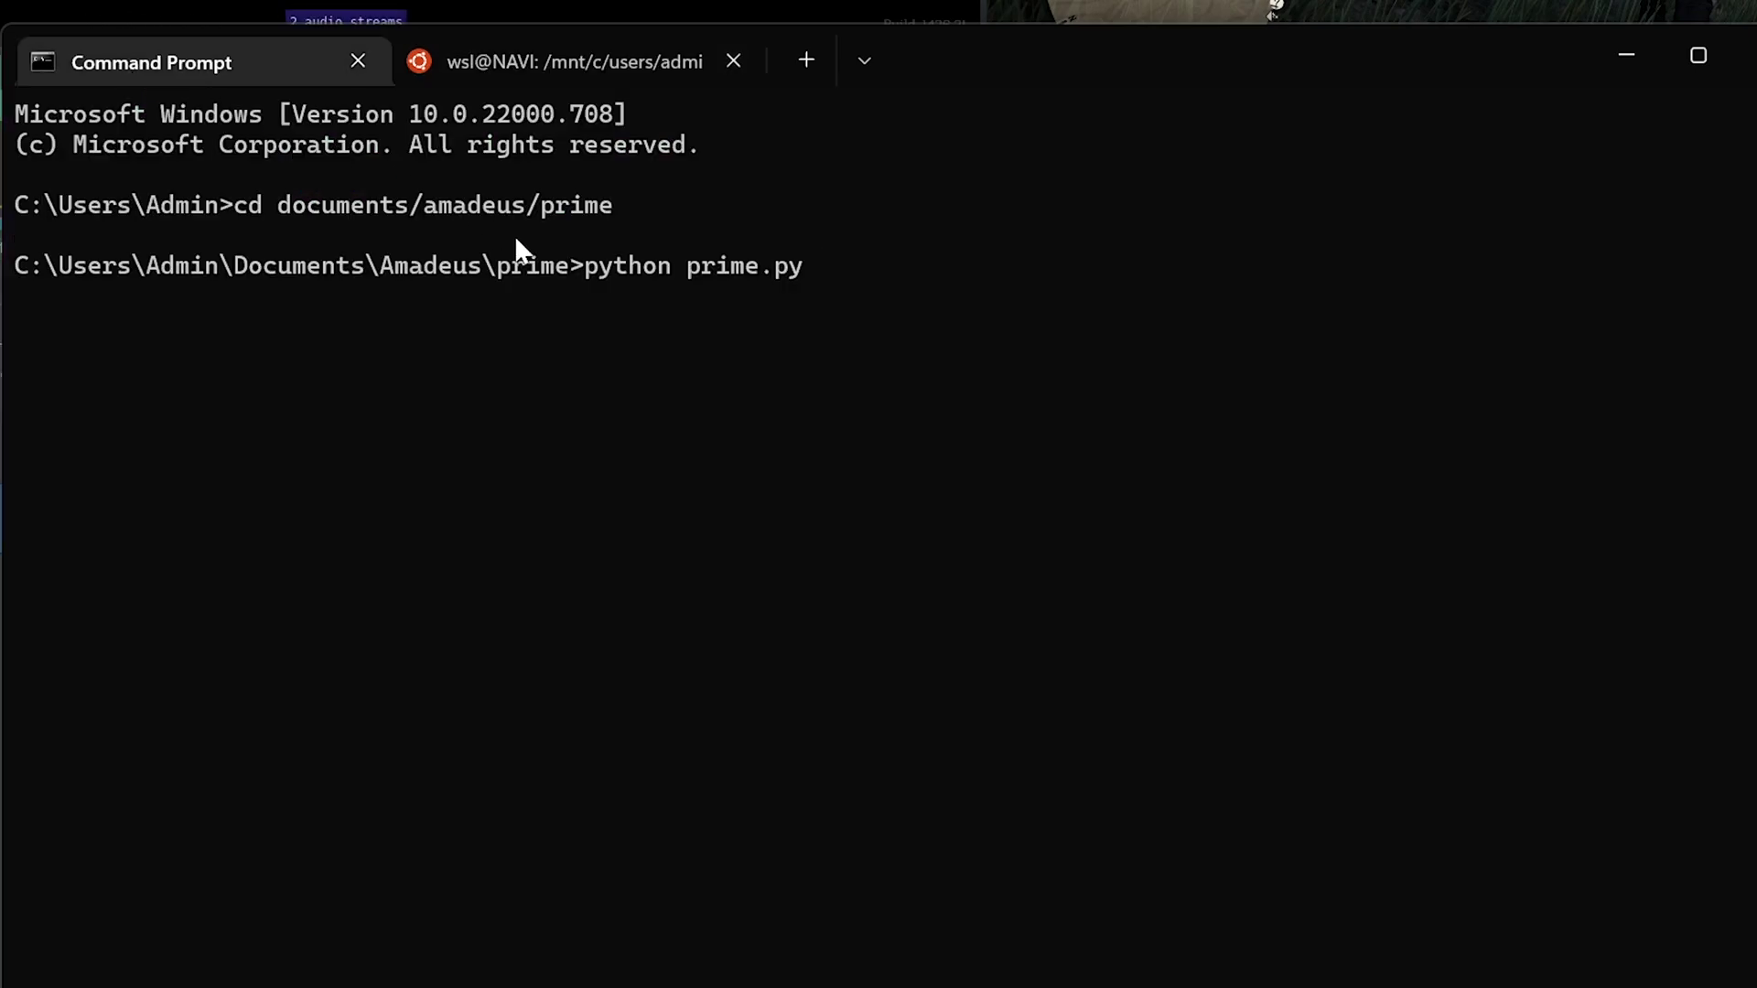
{"action": "key", "text": "Return"}
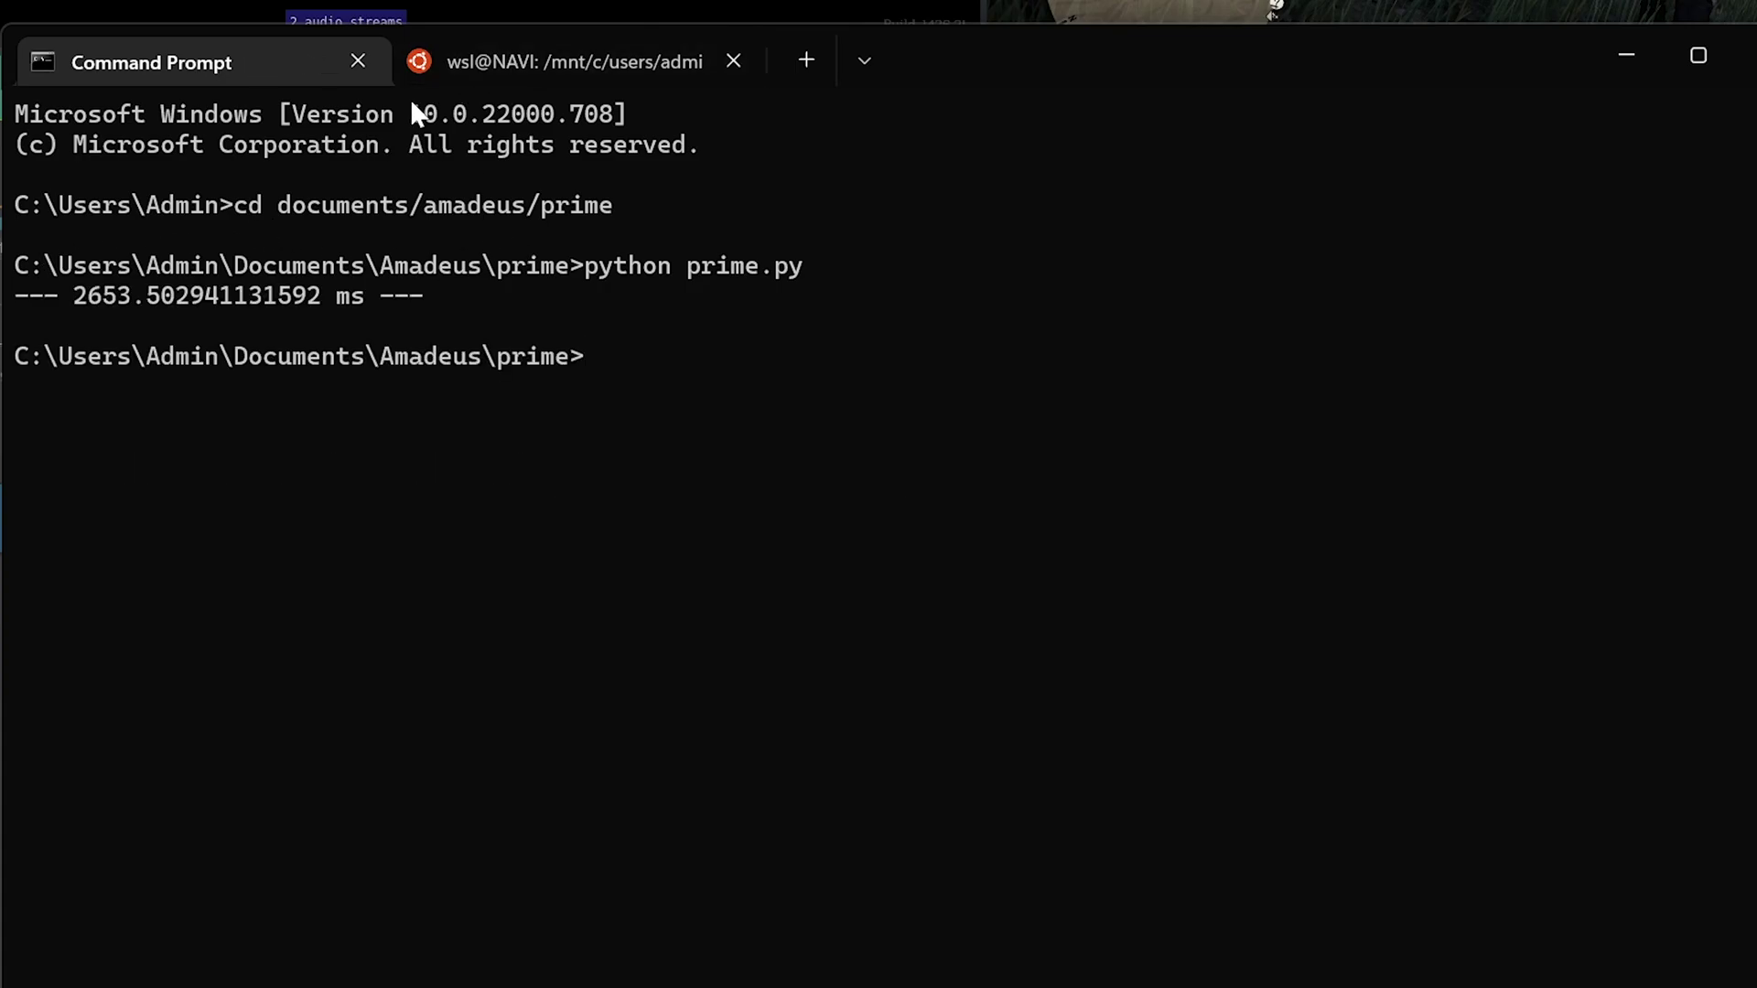
{"action": "left_click", "coordinate": [554, 62]}
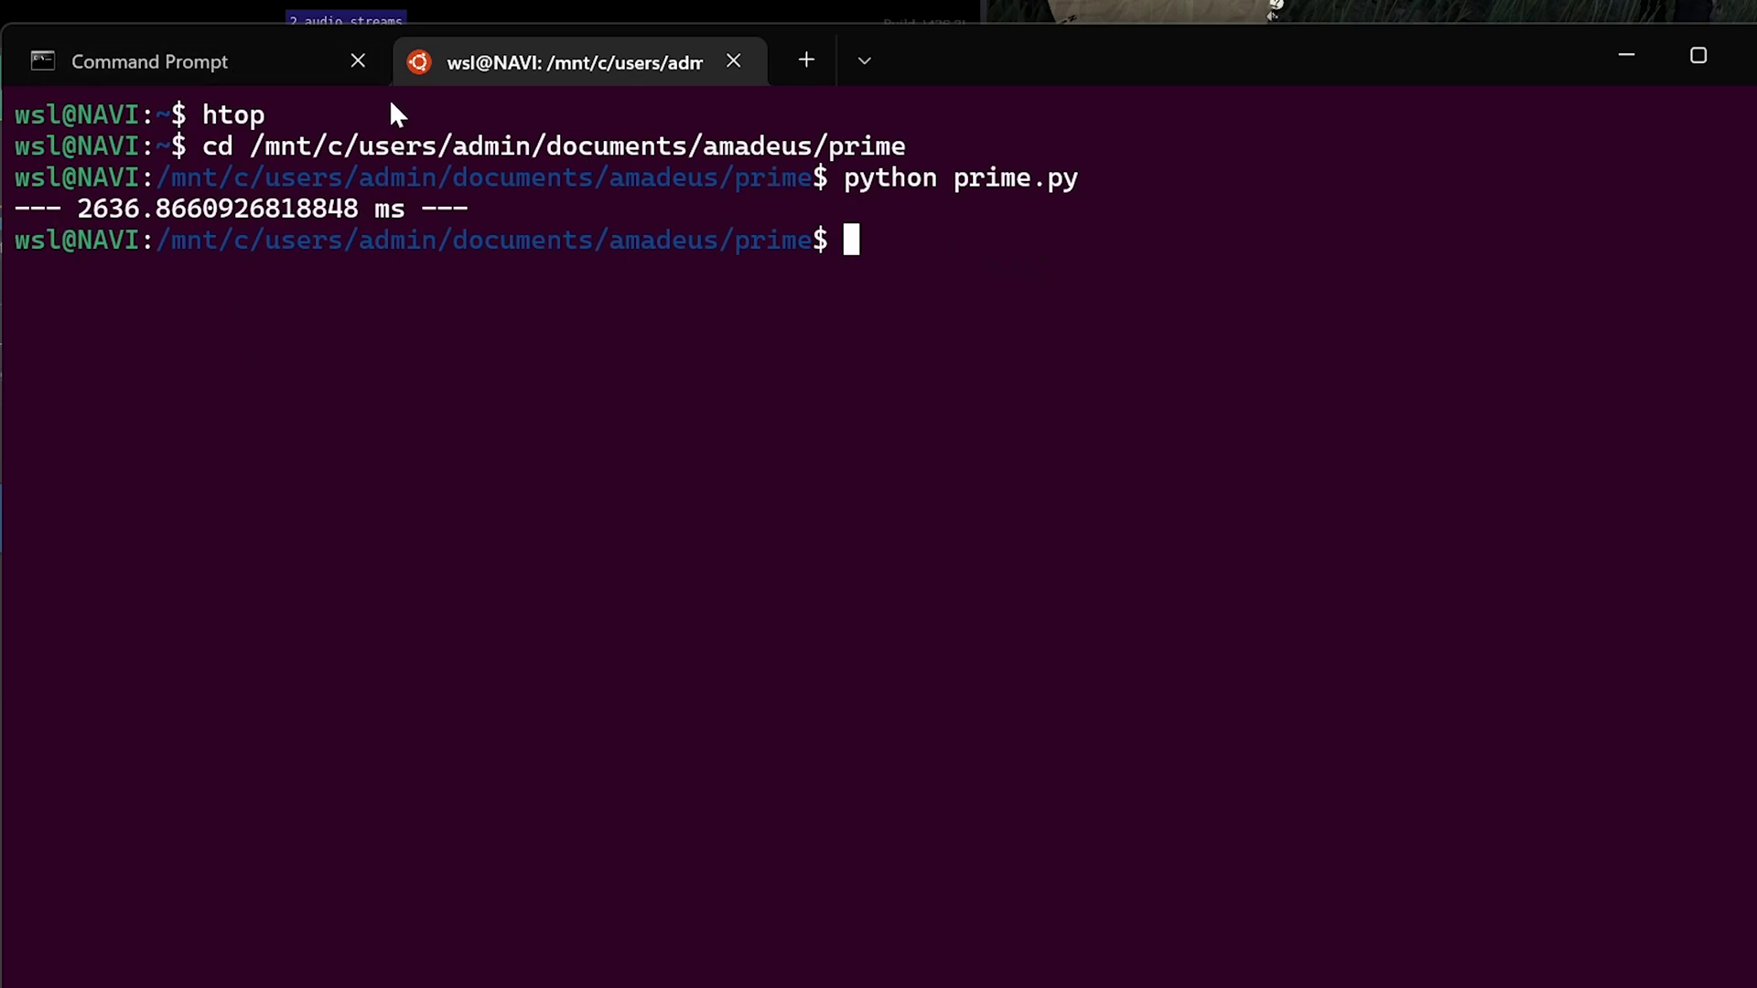
List the files in the WSL prime folder with ls
{"action": "type", "text": "ls"}
{"action": "key", "text": "Return"}
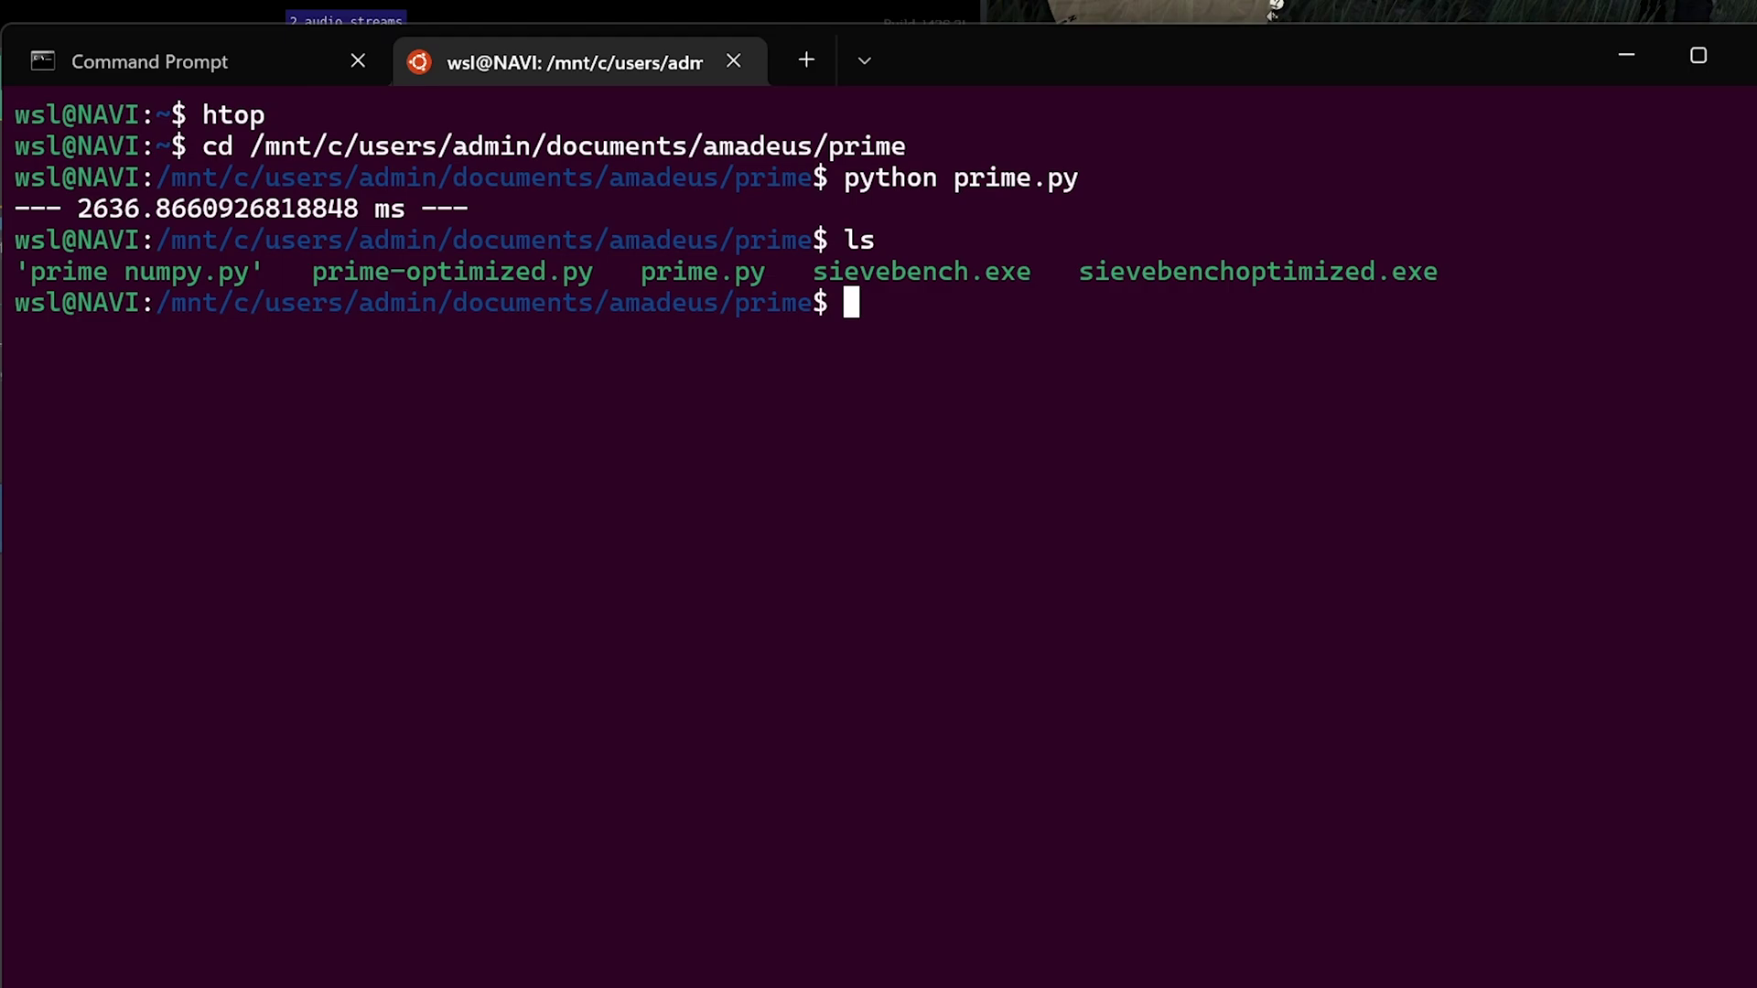
{"action": "type", "text": "s"}
{"action": "key", "text": "BackSpace"}
Install Wine with sudo apt install wine, confirm, and launch the benchmark through wine
{"action": "type", "text": "sudo apt install wine"}
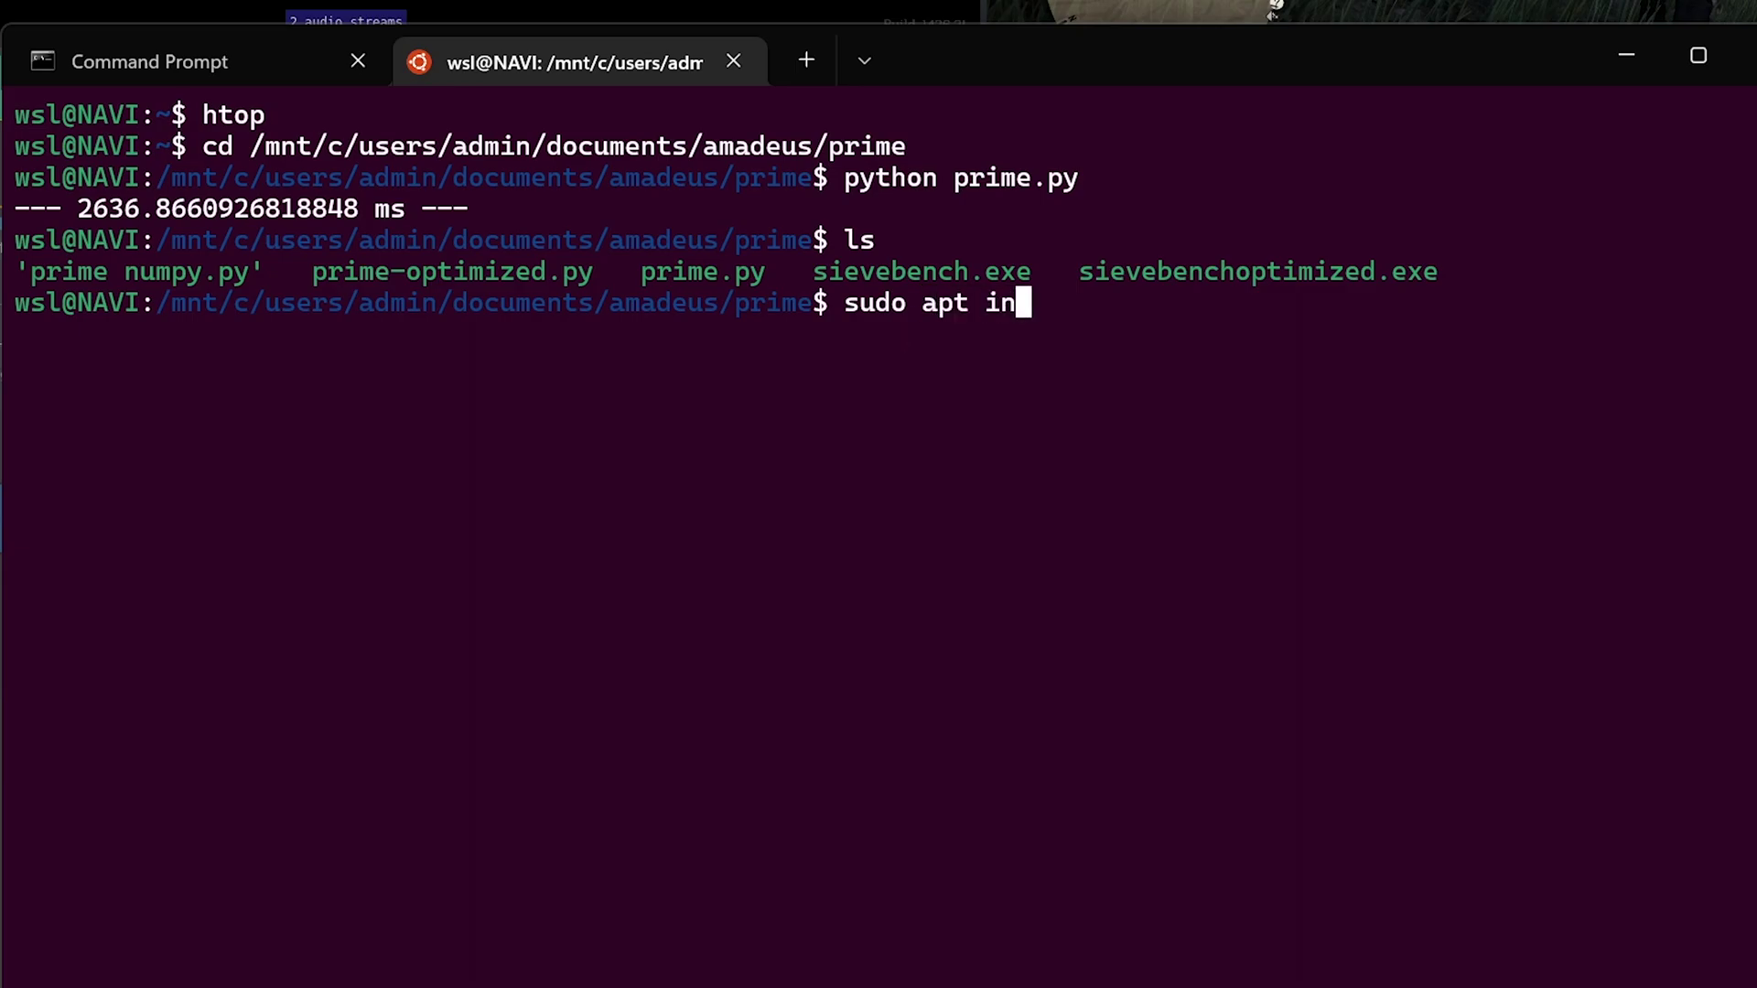
{"action": "key", "text": "Return"}
{"action": "key", "text": "Return"}
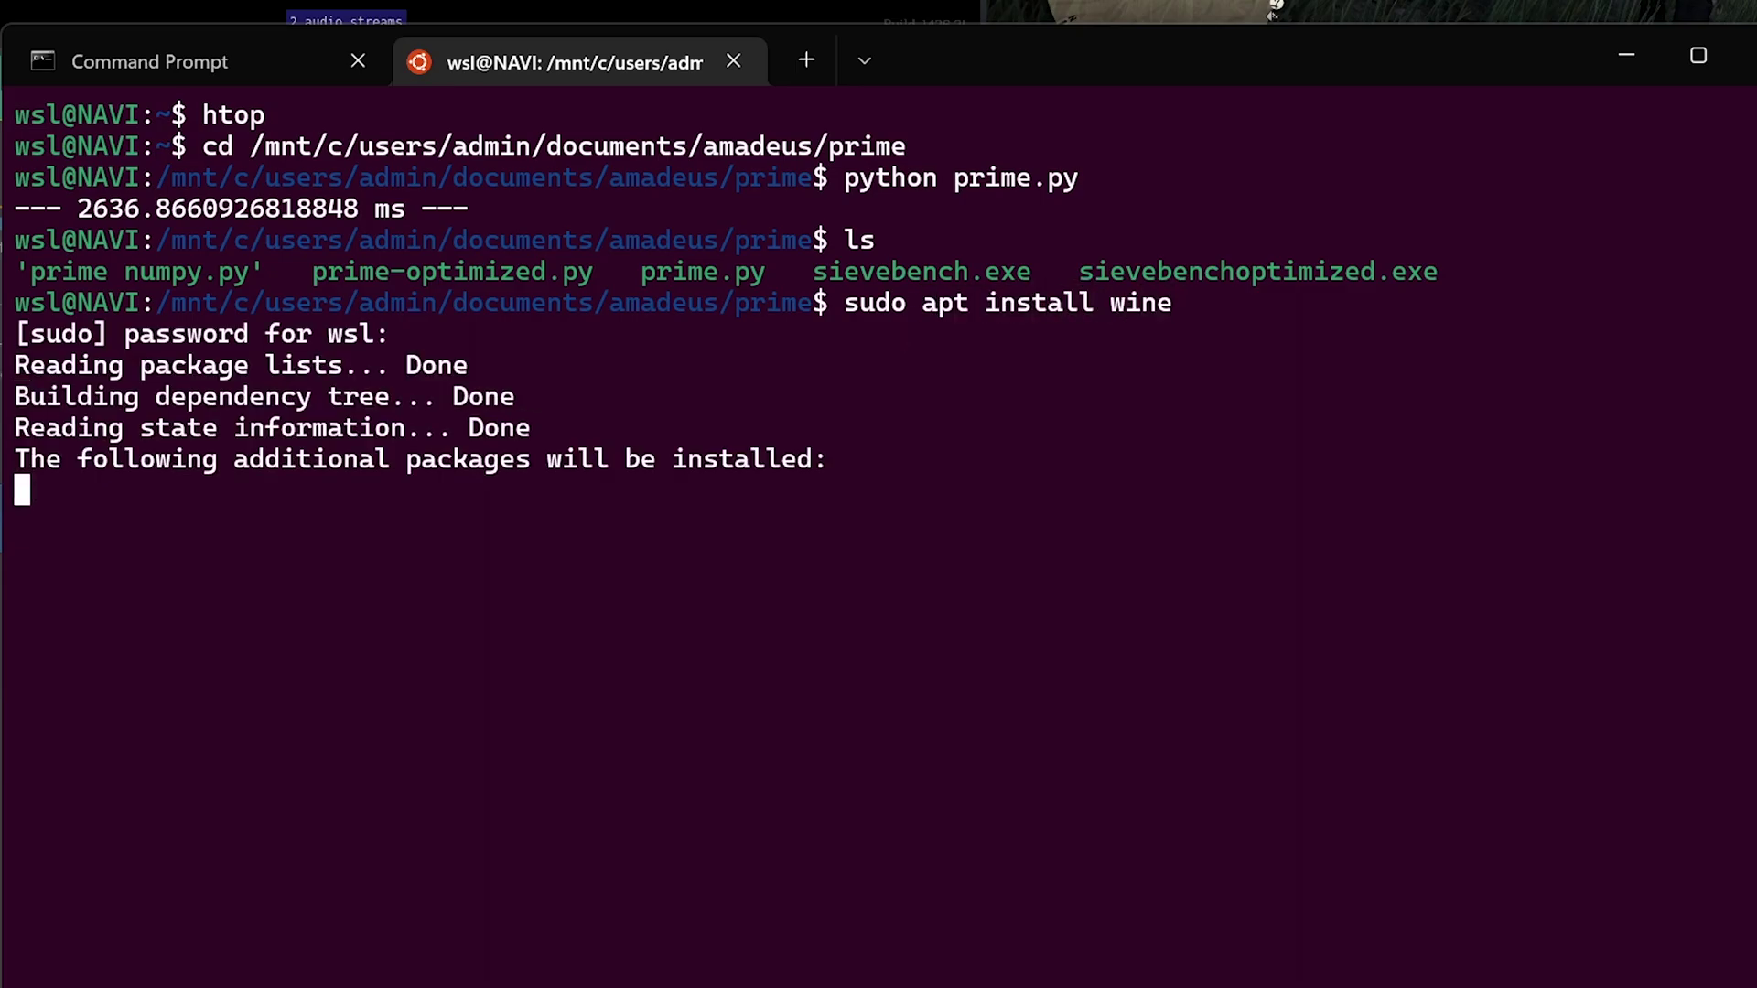
{"action": "key", "text": "Return"}
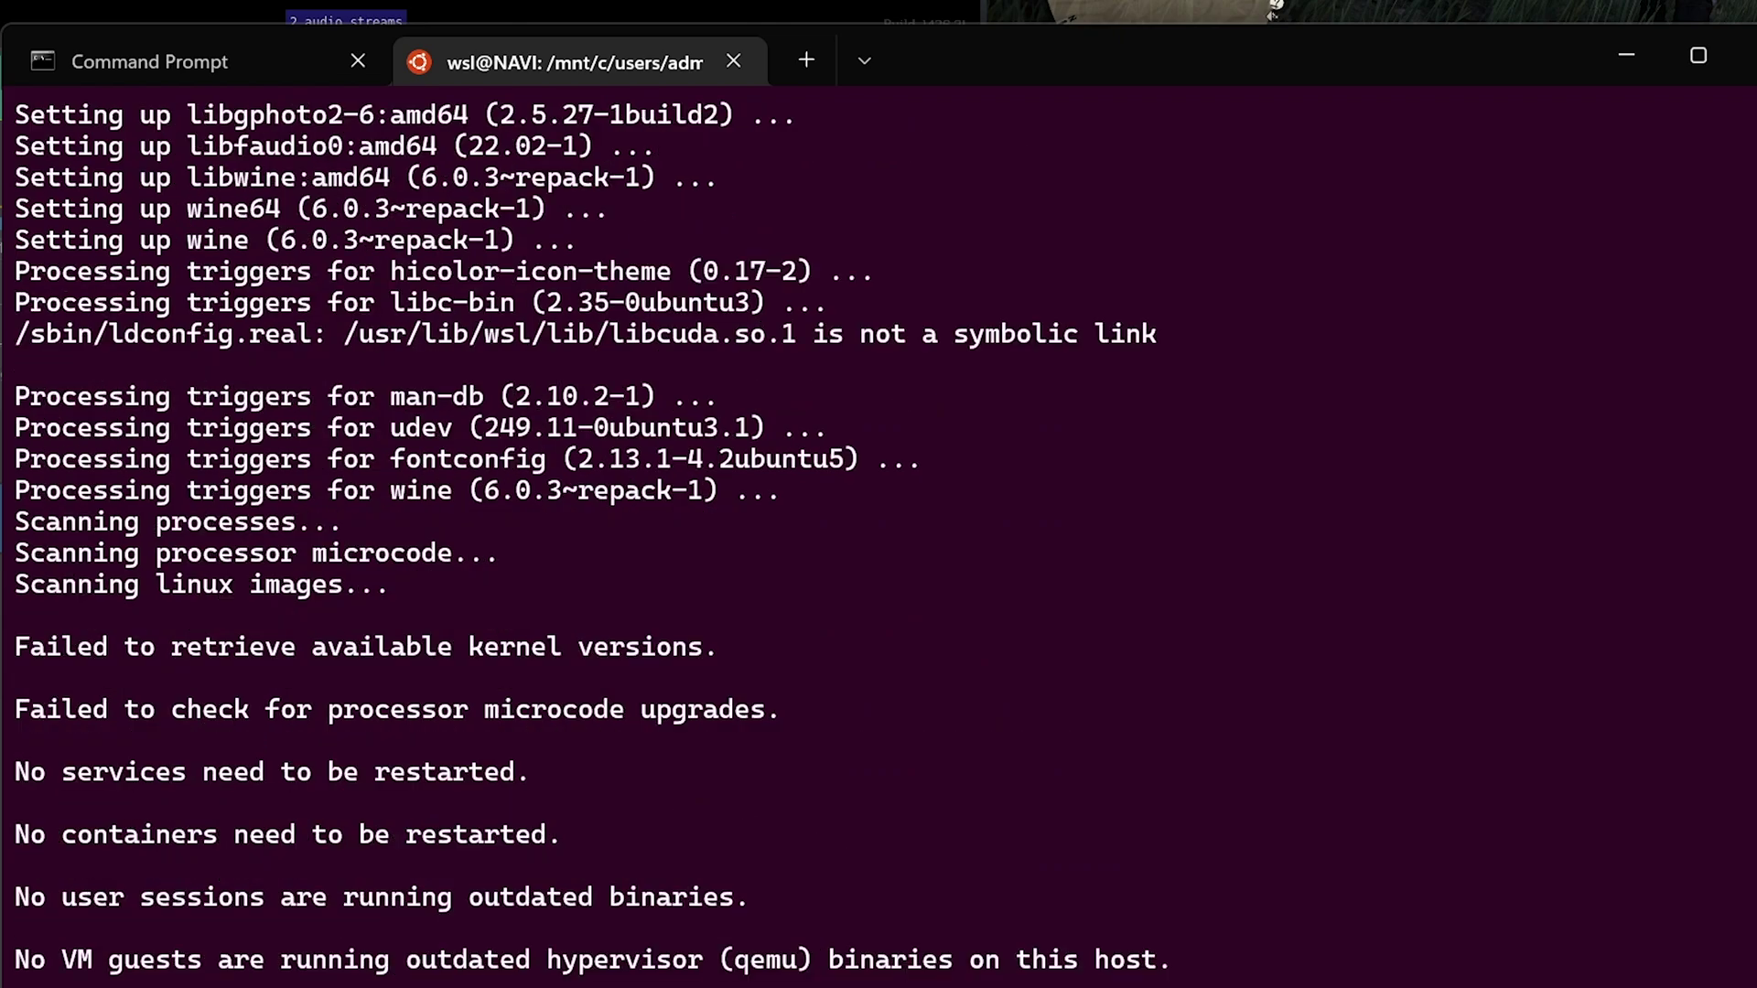
{"action": "type", "text": "wine cinebench"}
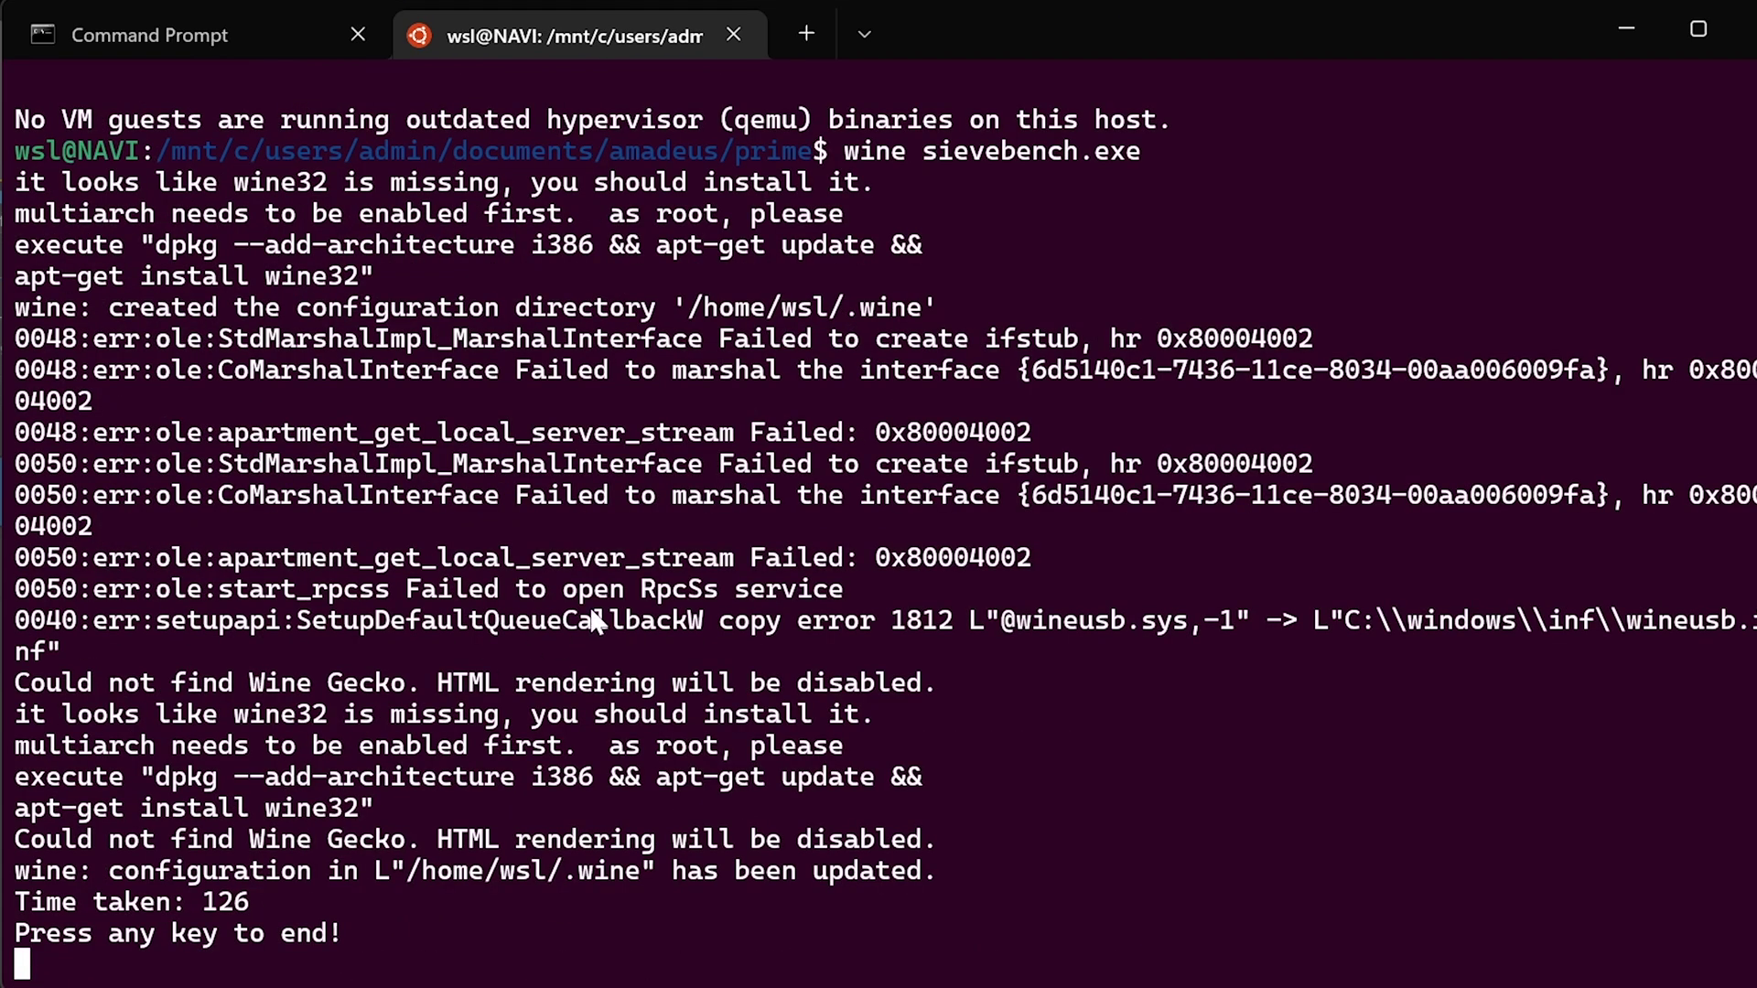
Run sievebench.exe natively in Command Prompt, reporting Time taken: 129
{"action": "left_click", "coordinate": [234, 28]}
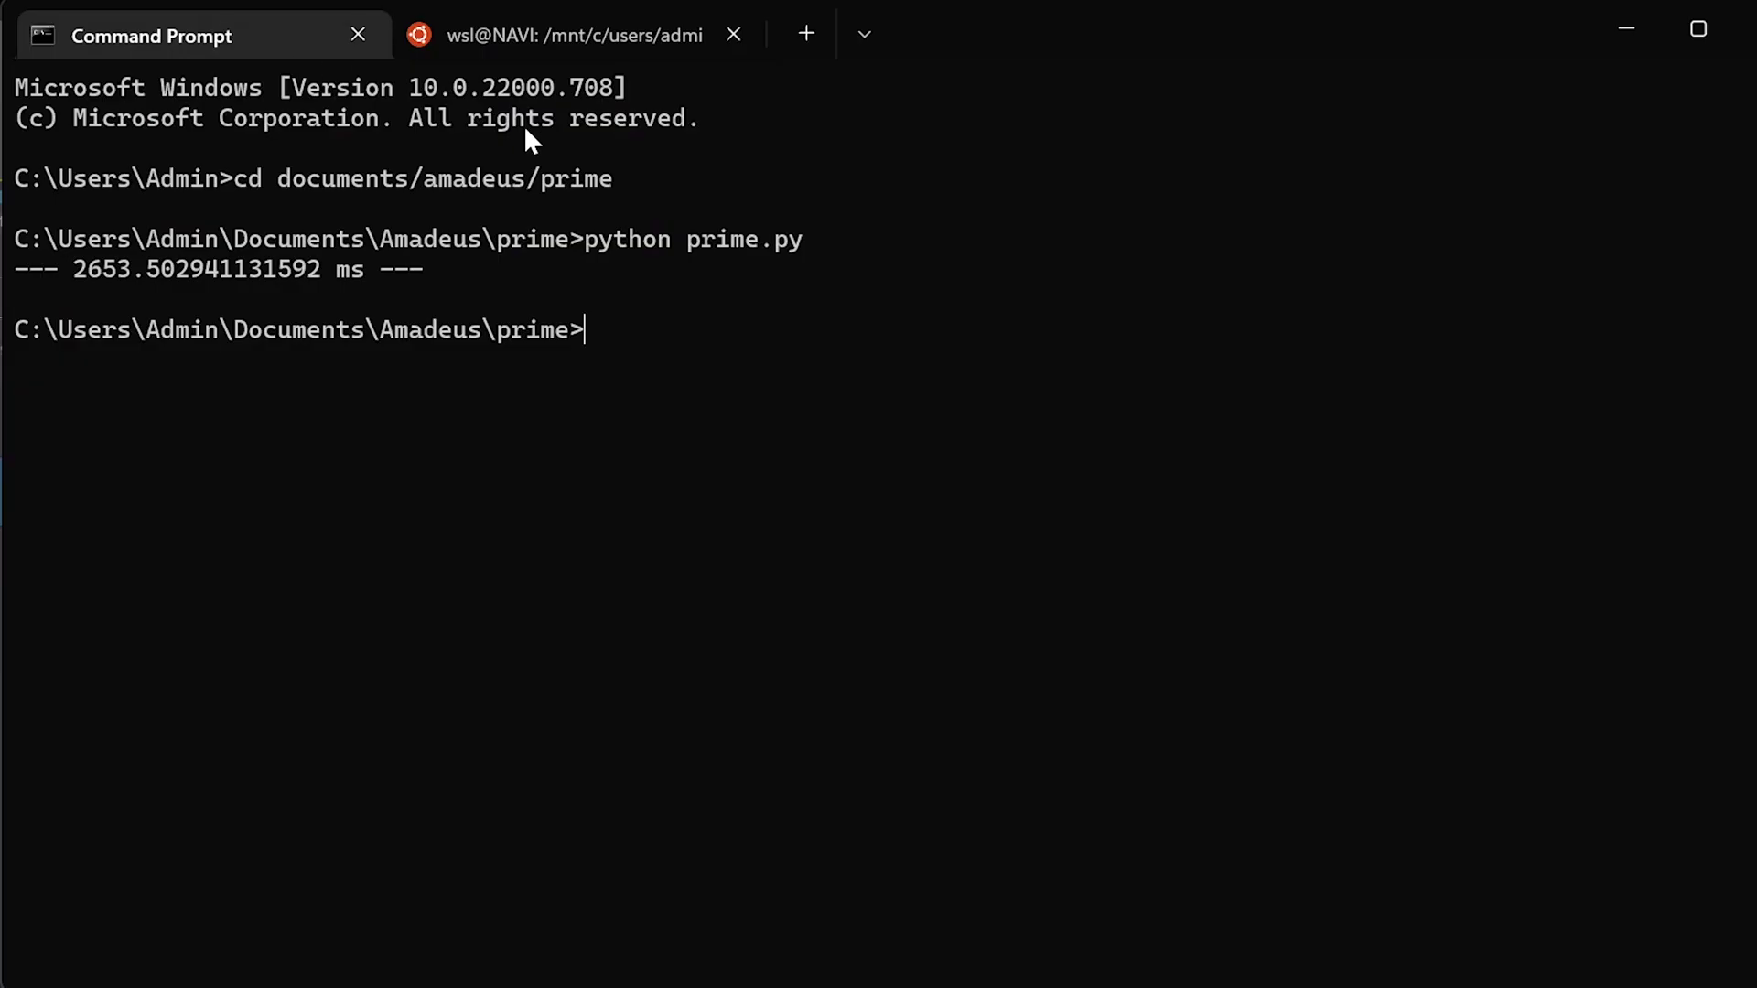
{"action": "type", "text": "sievebench.exe"}
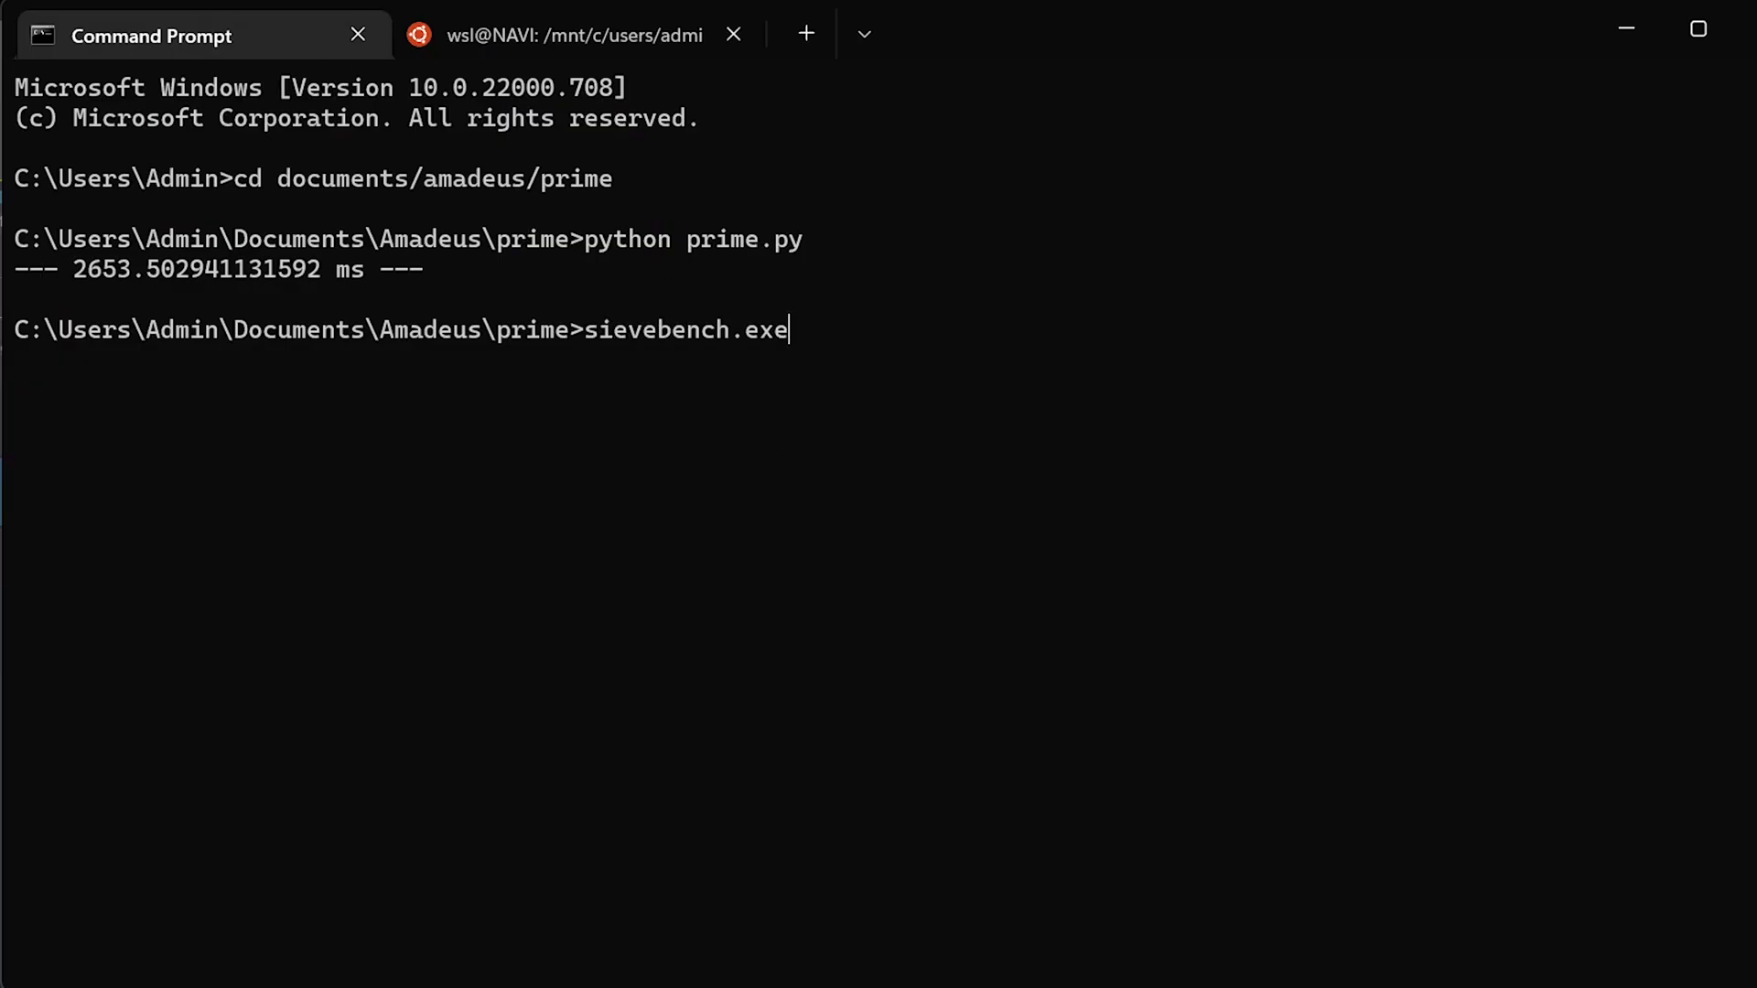
{"action": "key", "text": "Return"}
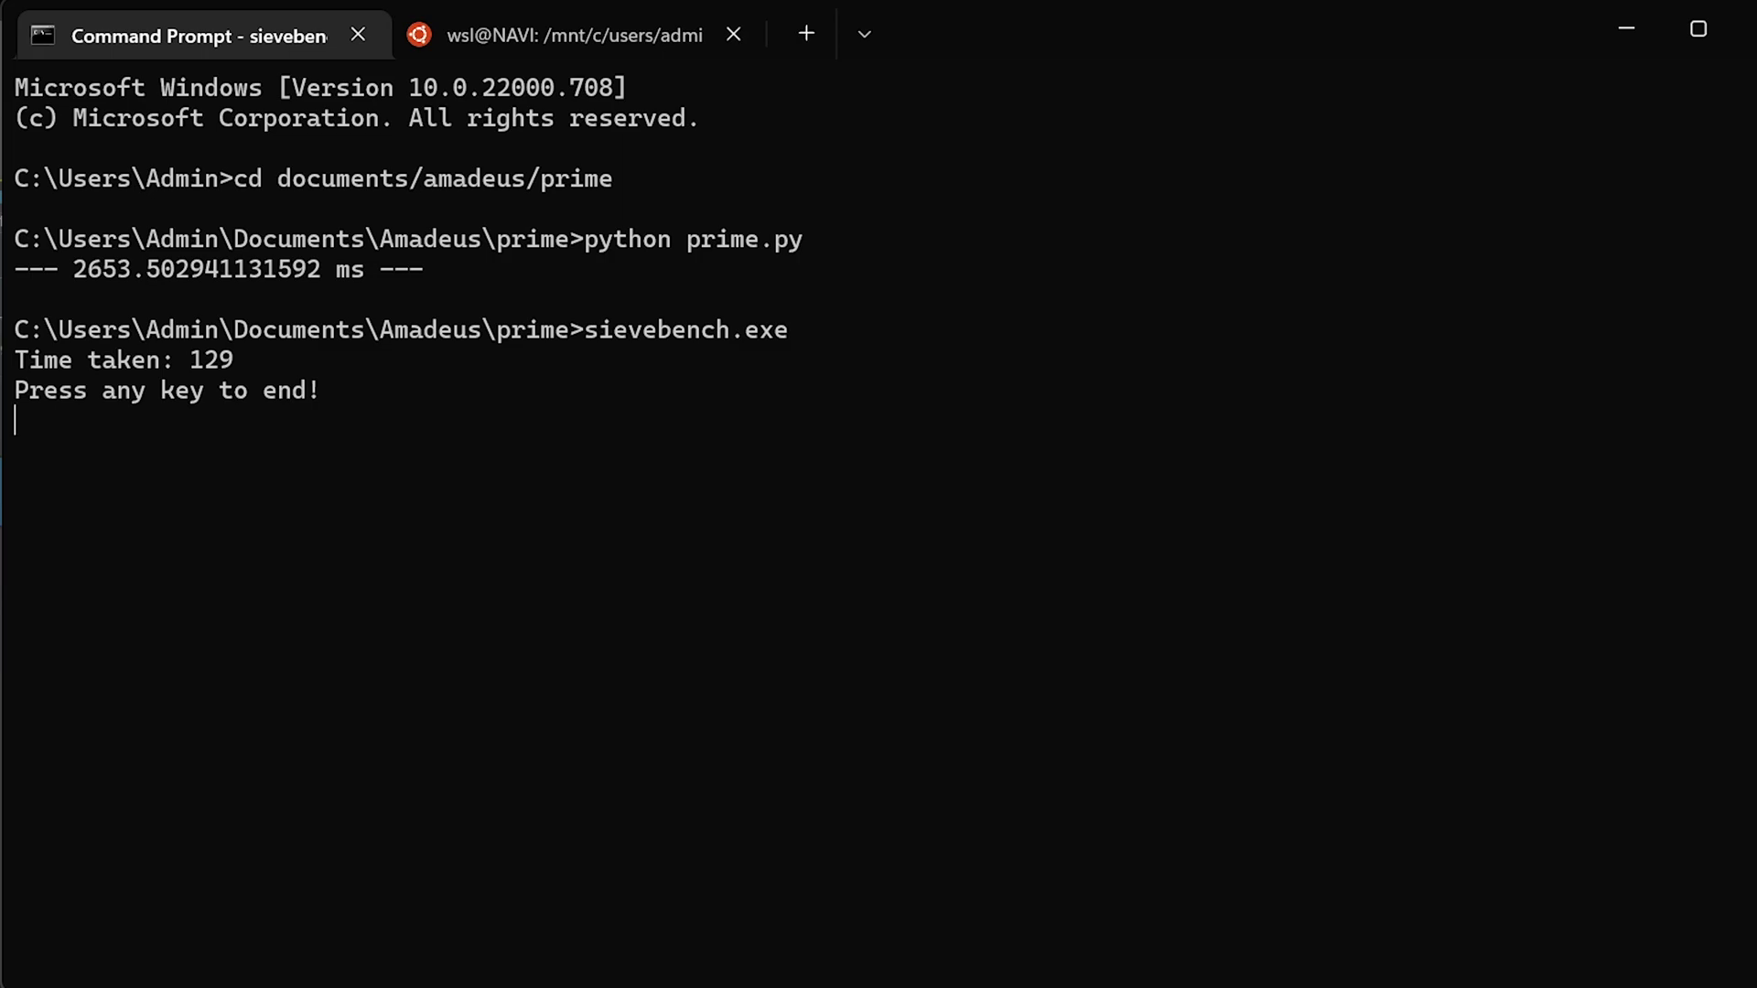
End the Wine sievebench run in WSL (Time taken: 126) and review the Wine Gecko warnings
{"action": "left_click", "coordinate": [589, 35]}
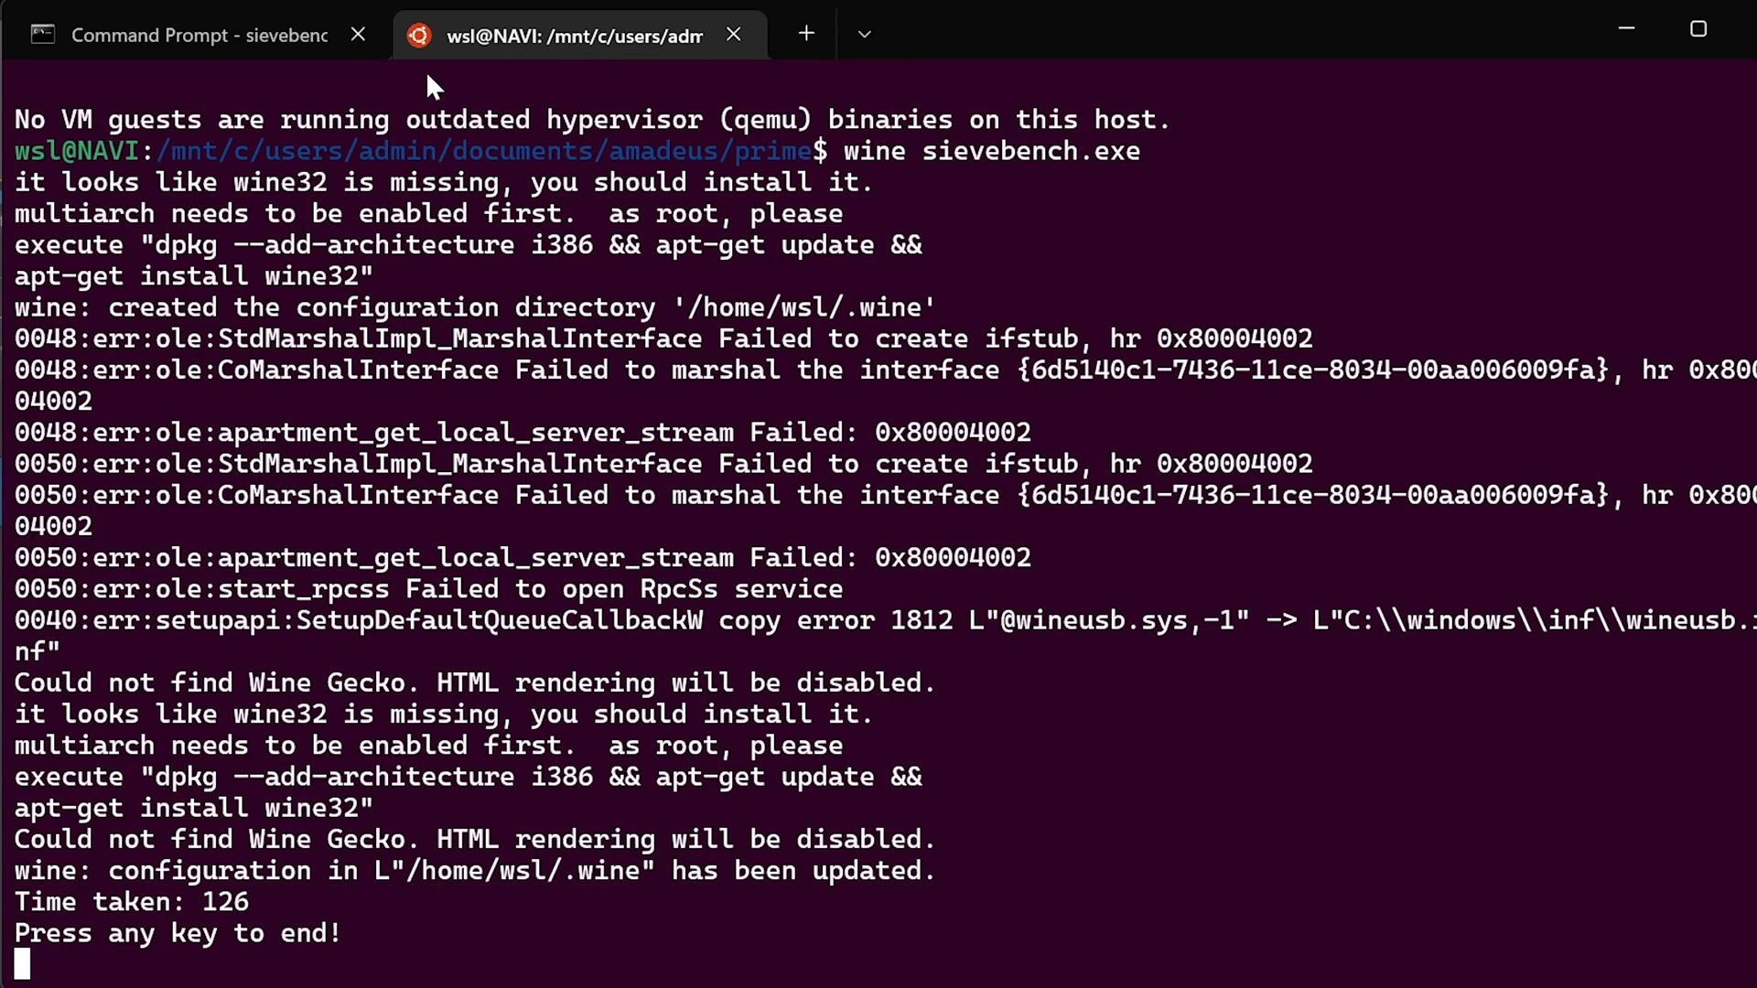
{"action": "type", "text": "d"}
{"action": "key", "text": "Return"}
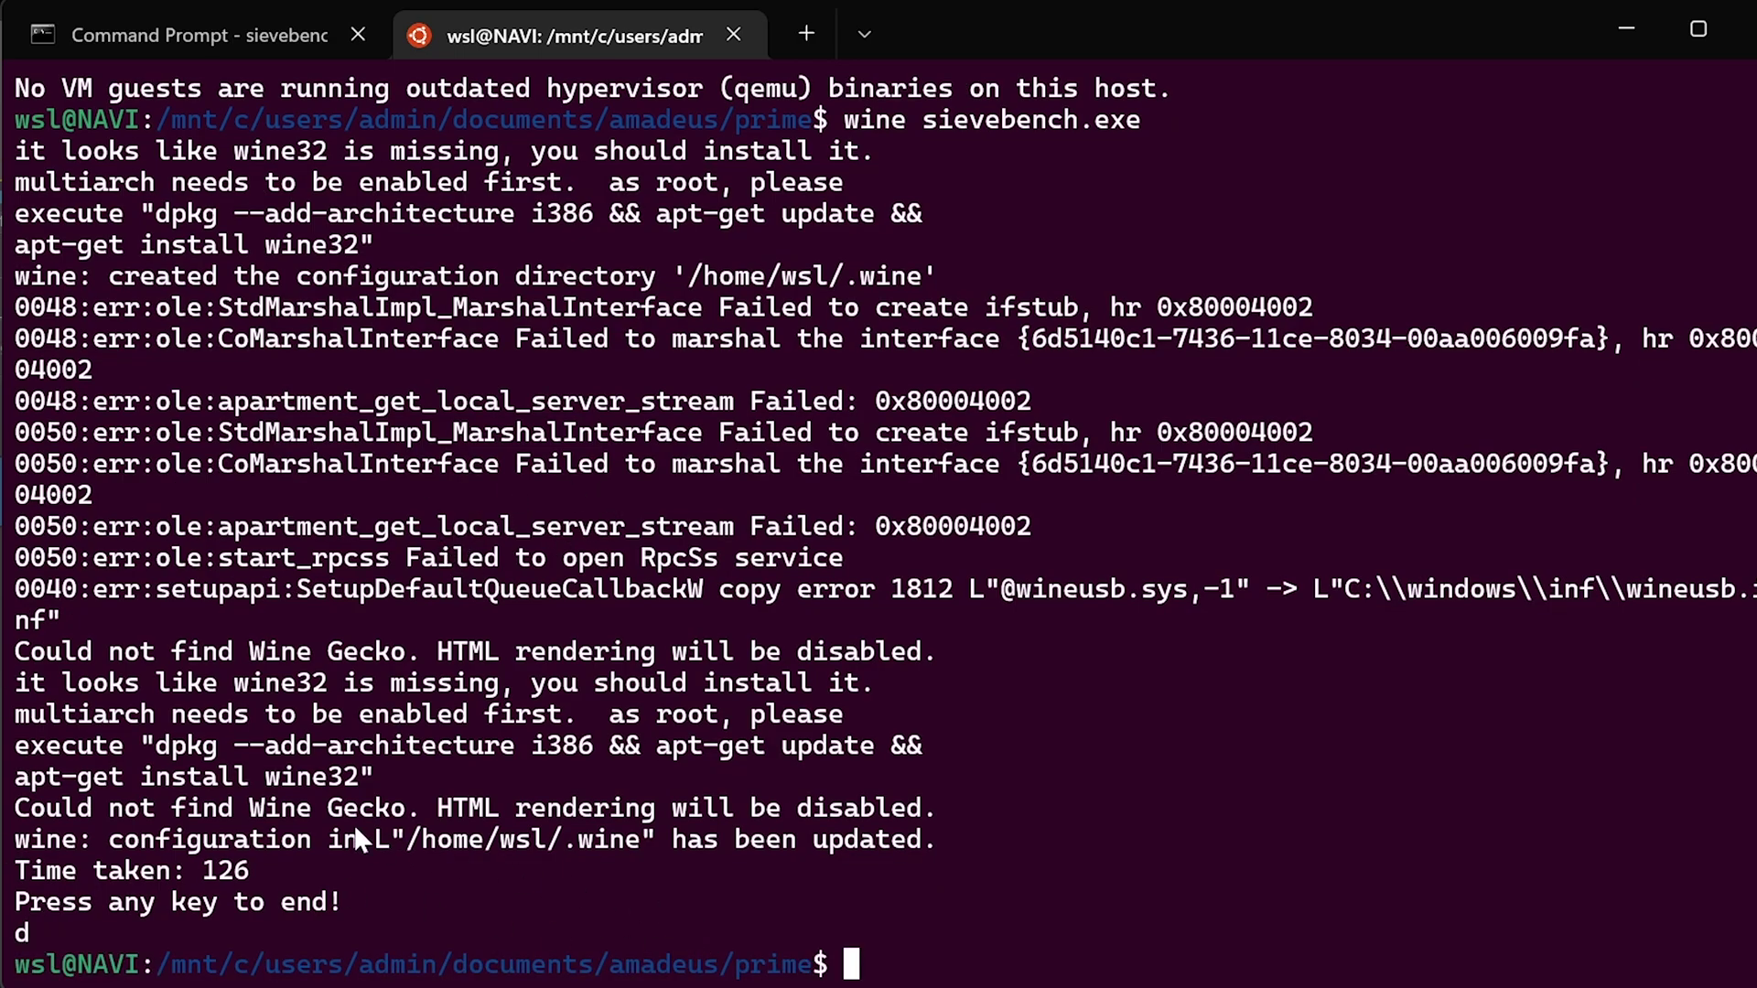
{"action": "left_click_drag", "start_coordinate": [272, 848], "coordinate": [248, 807]}
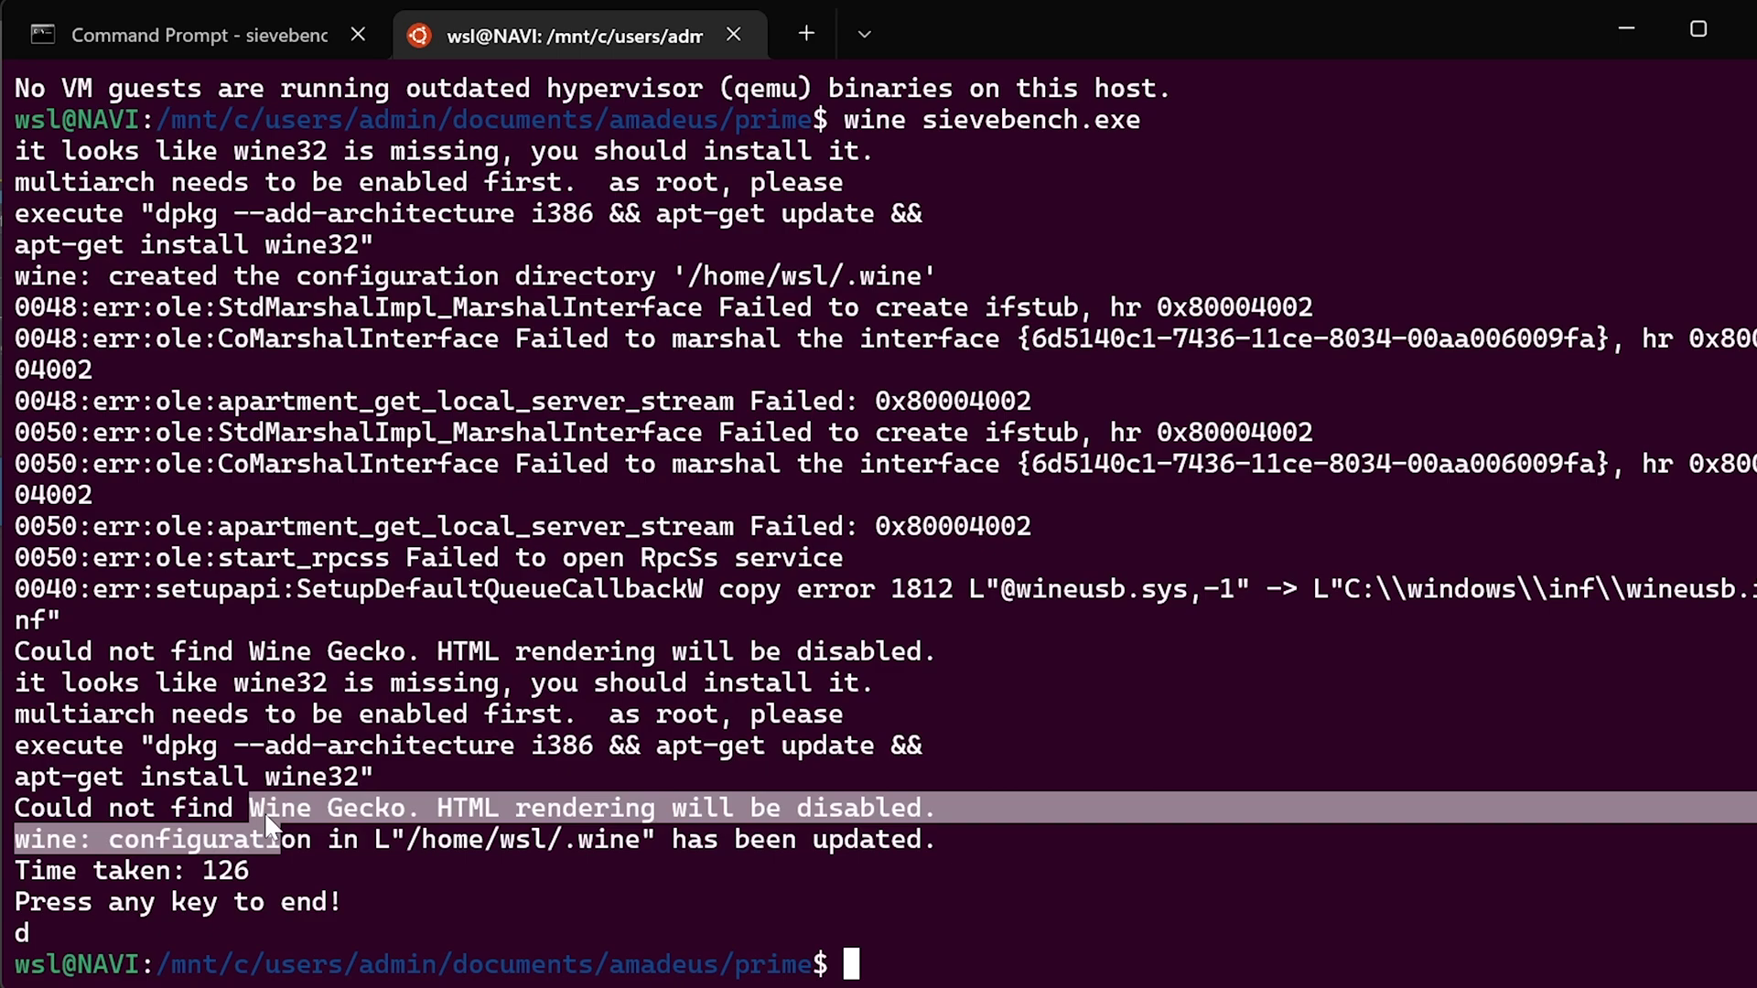
{"action": "left_click", "coordinate": [446, 870]}
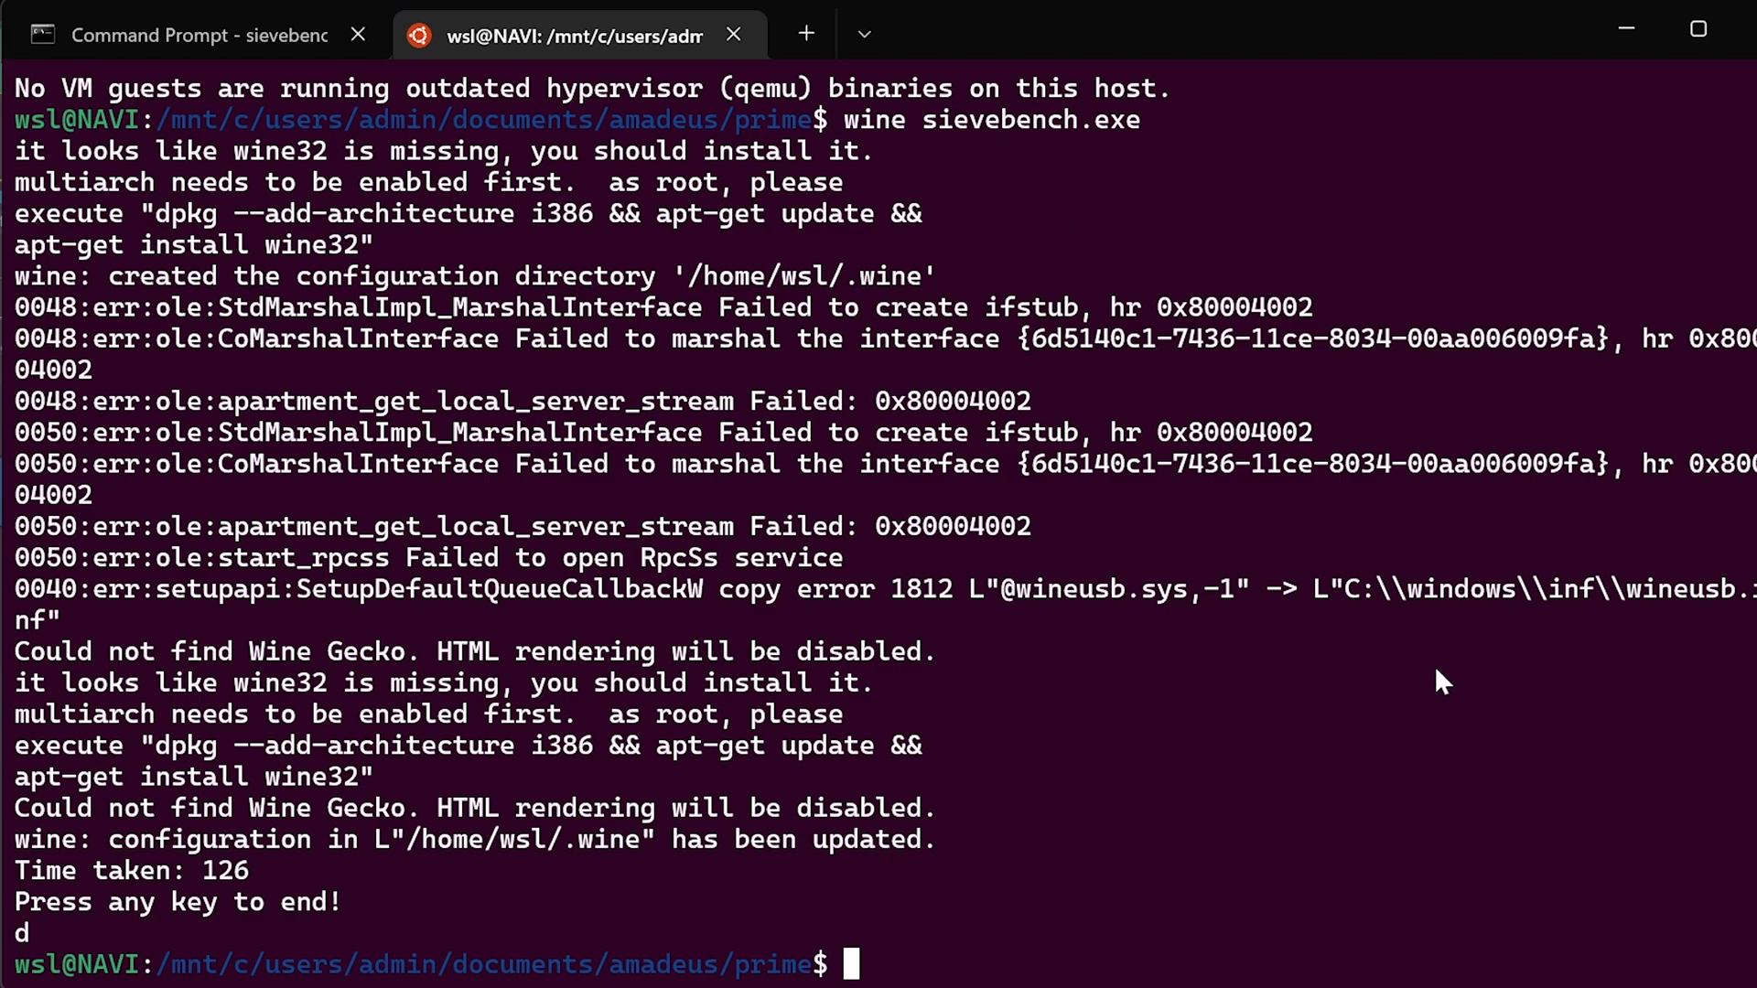
Enter cd .. in WSL and dismiss Wine's CINEBENCH page-fault error report
{"action": "type", "text": "cd .."}
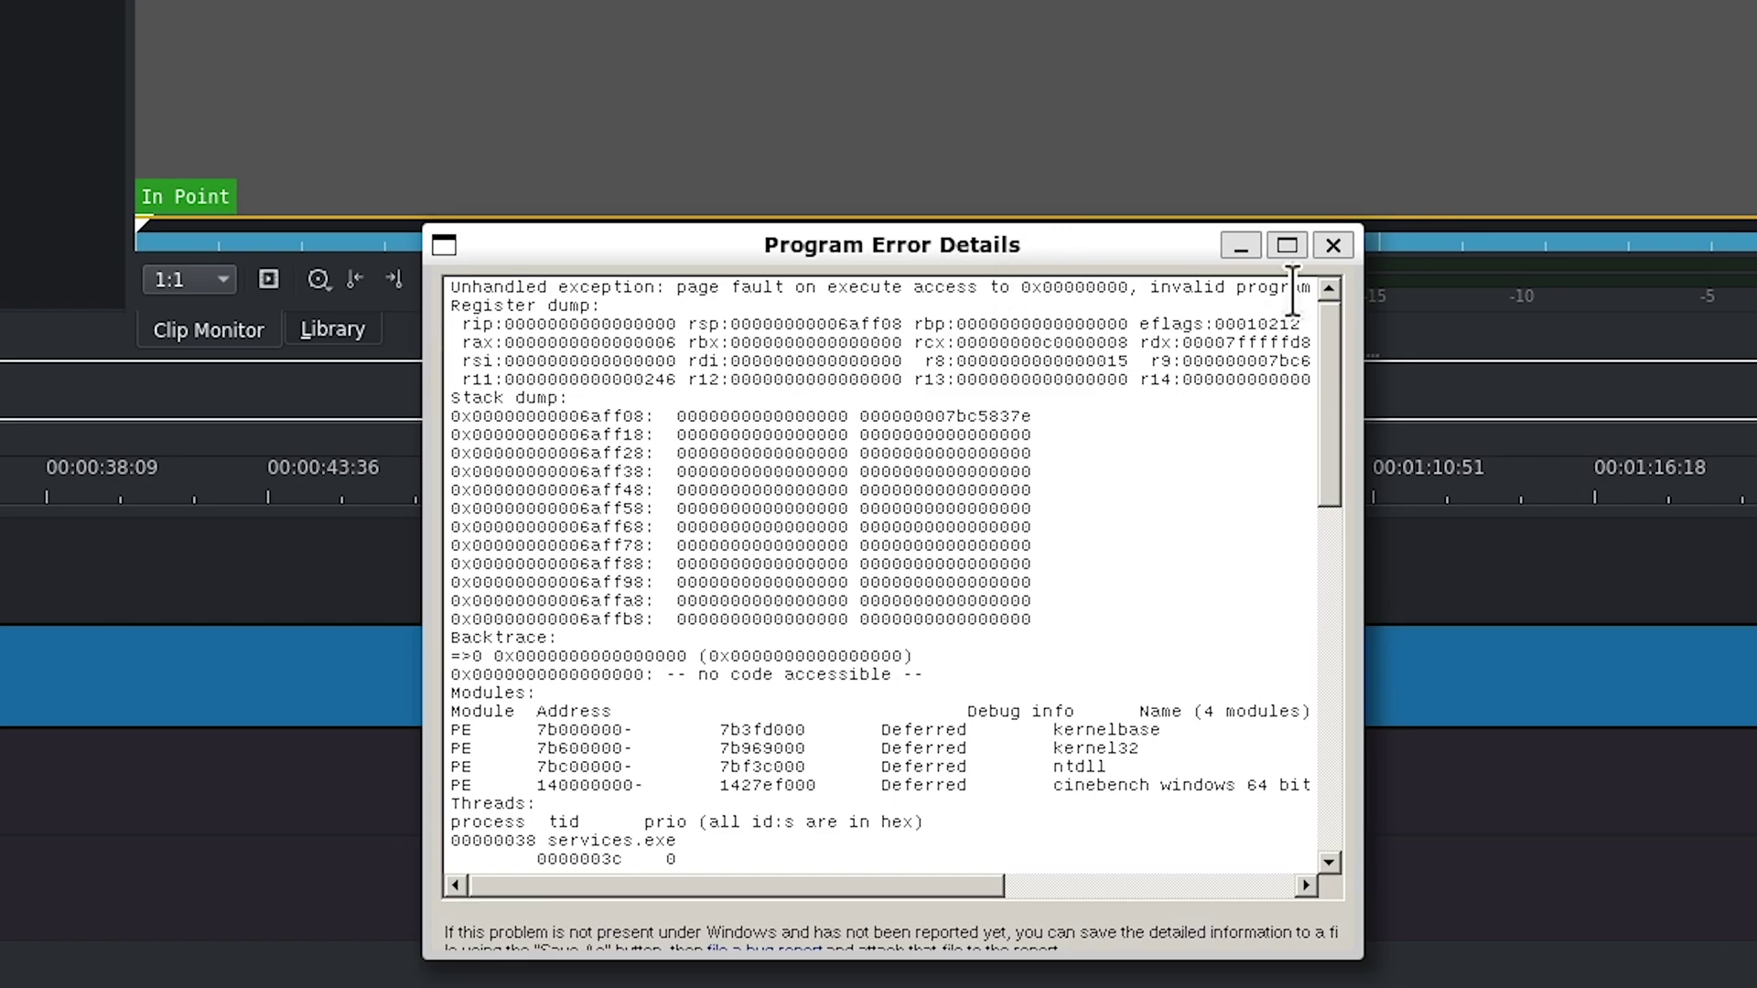
{"action": "left_click", "coordinate": [1334, 245]}
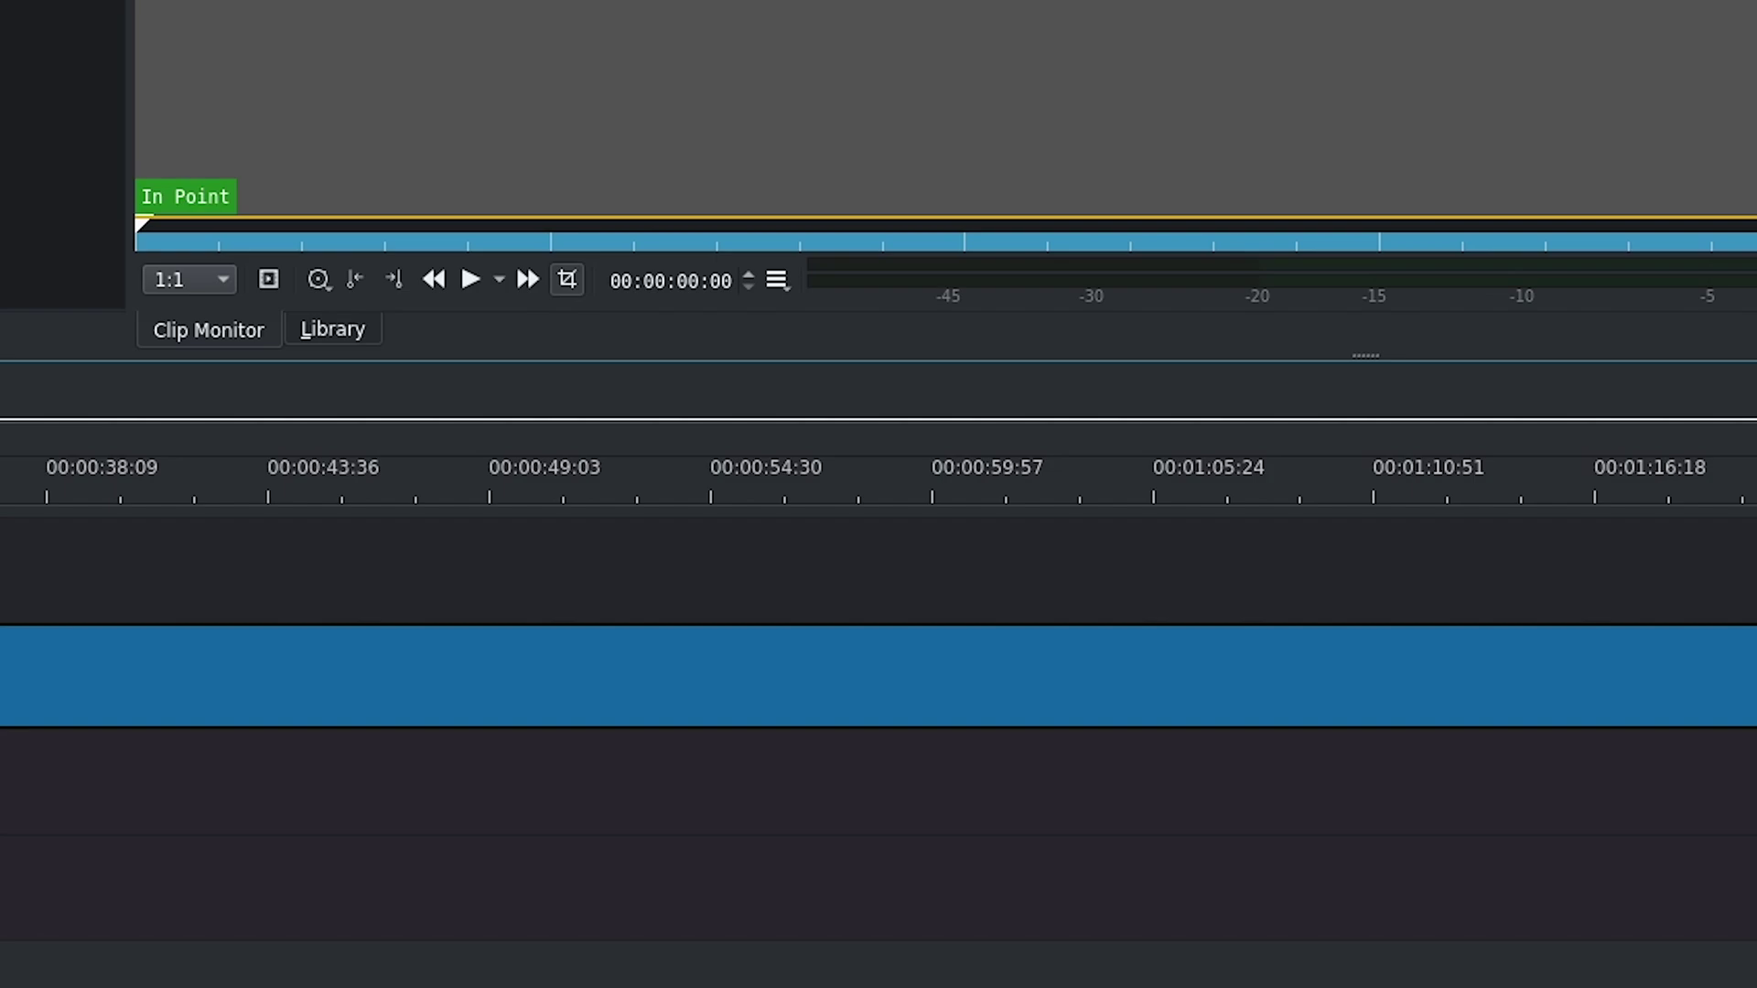
Move the playhead slightly past 00:00:59:57, just over a minute into the gameplay clip
{"action": "left_click", "coordinate": [1113, 495]}
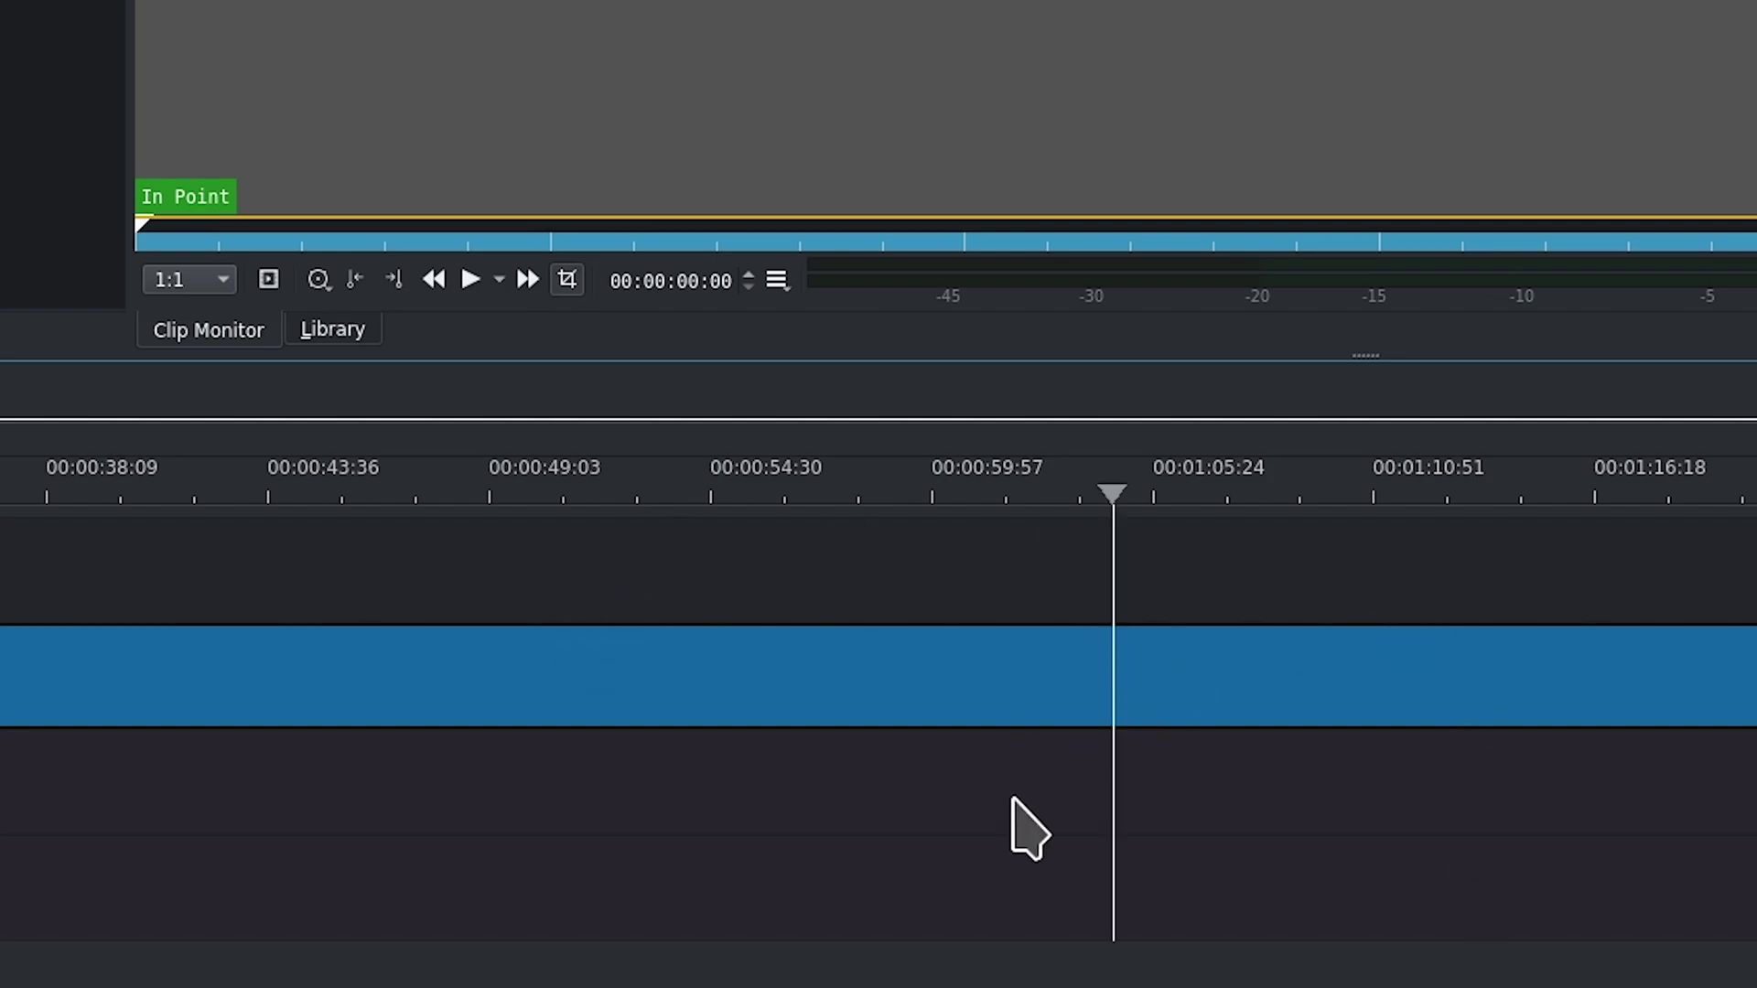